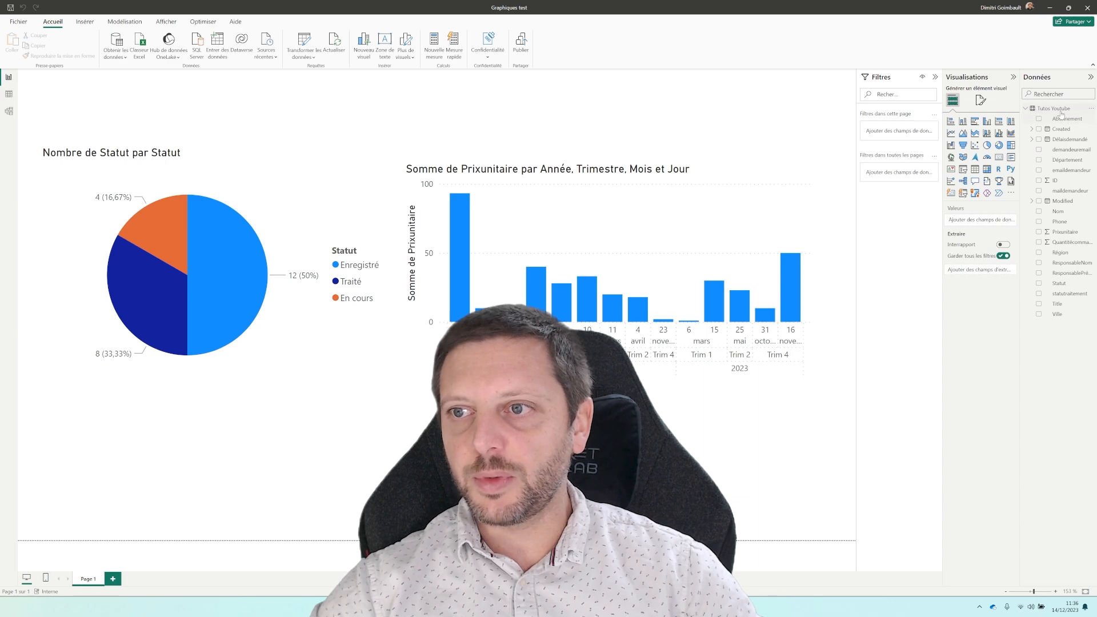
Step: Review the Tutos Youtube table's data and its model diagram, and return to the report page
click(1062, 109)
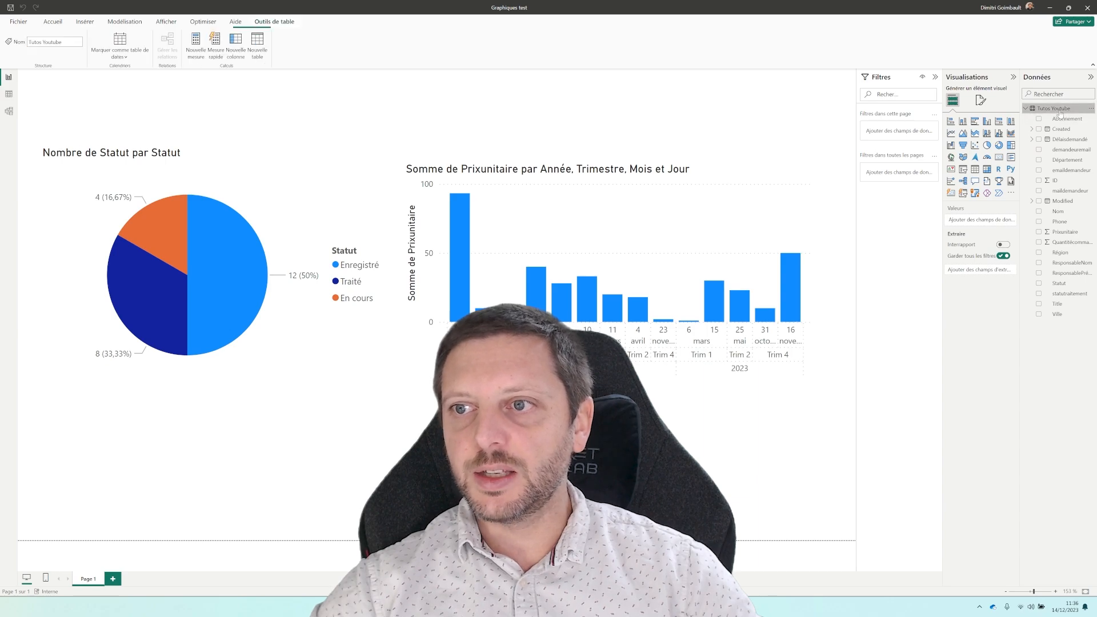
click(9, 95)
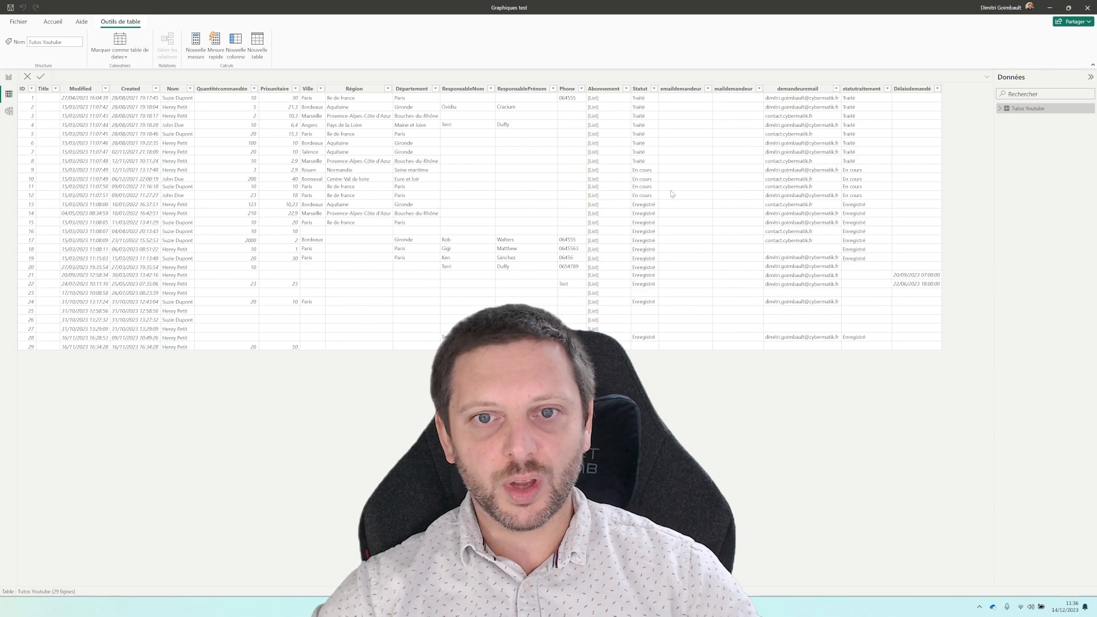
click(9, 112)
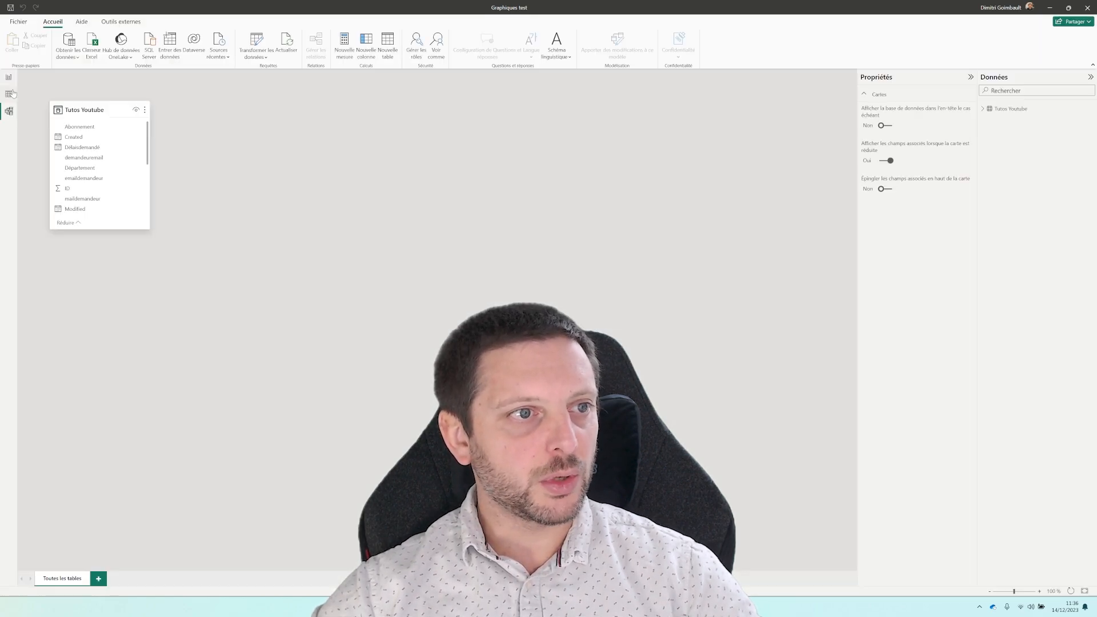
click(8, 76)
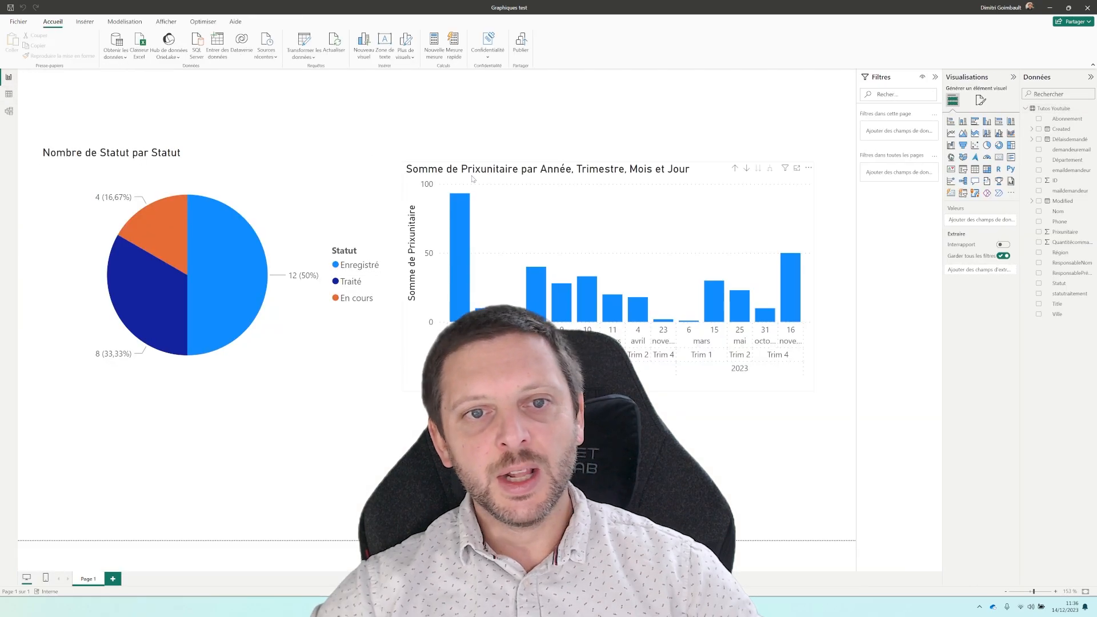
click(330, 192)
click(502, 366)
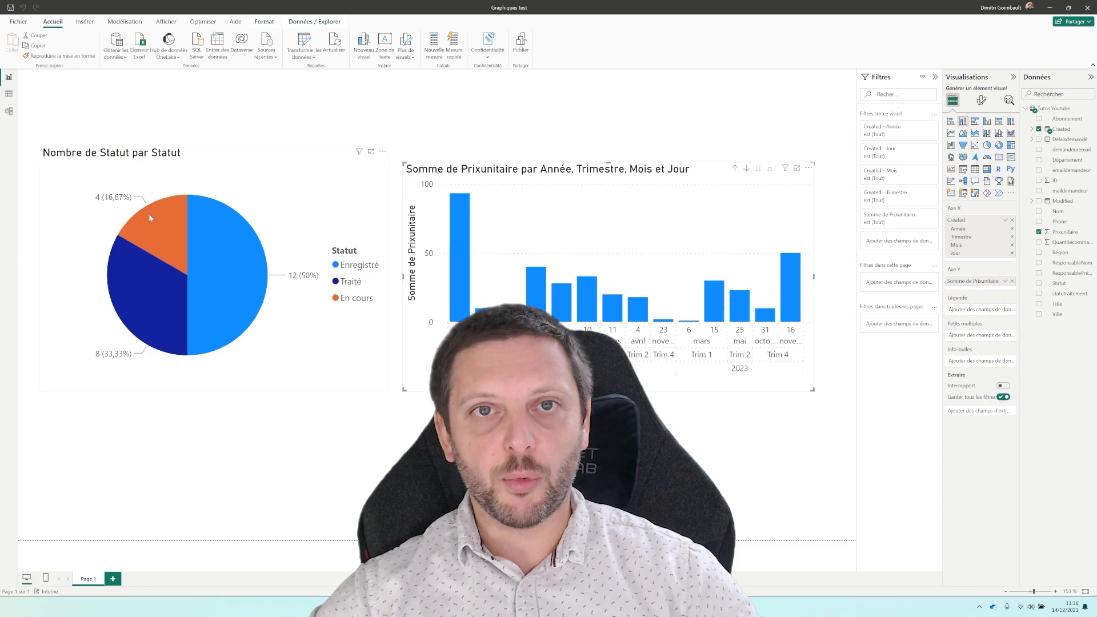
mouse_move(150, 215)
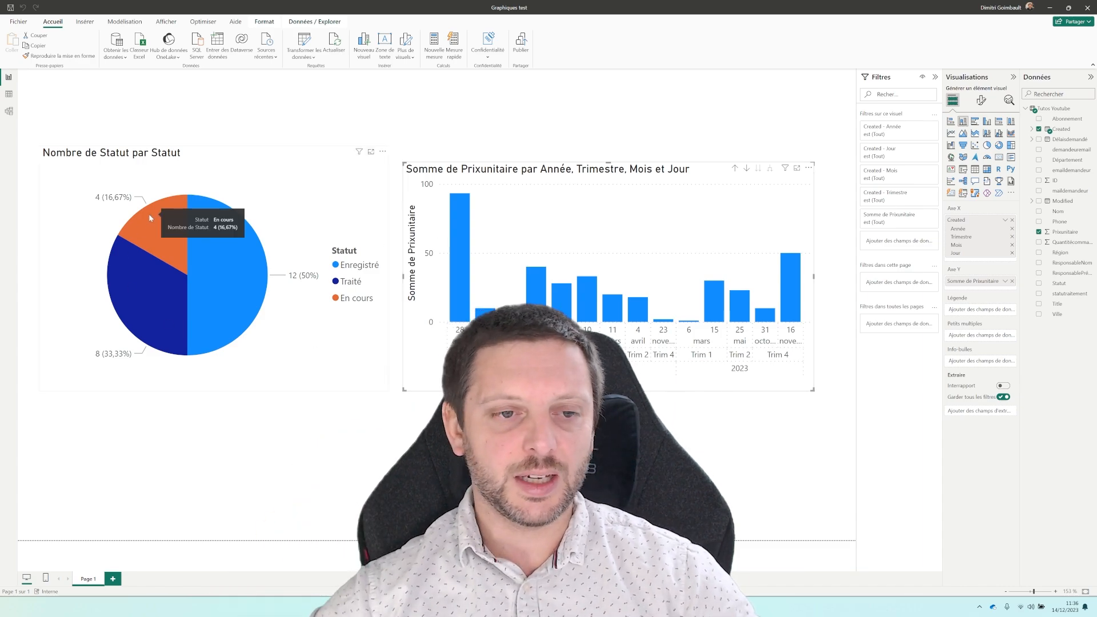
click(412, 457)
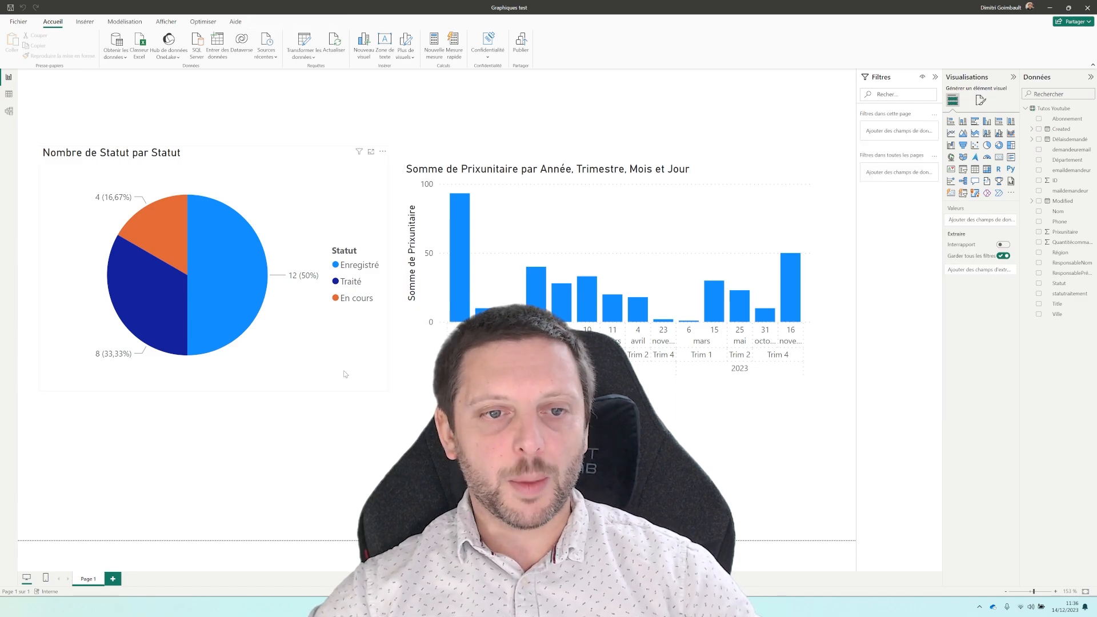
Step: Open the slice colour settings of the Statut pie chart
click(344, 372)
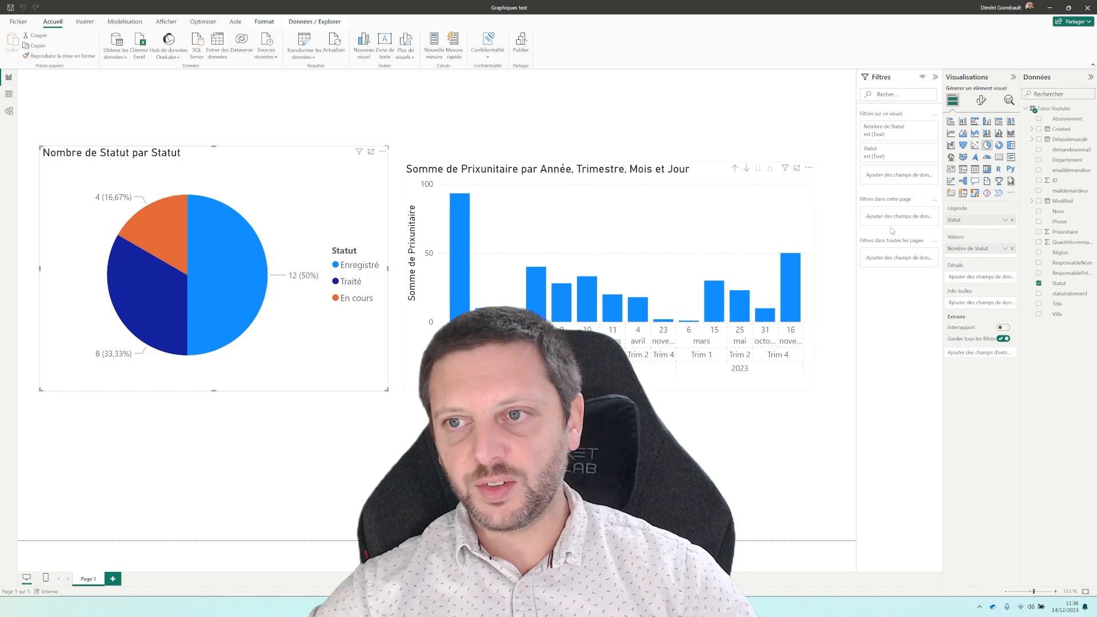
click(980, 100)
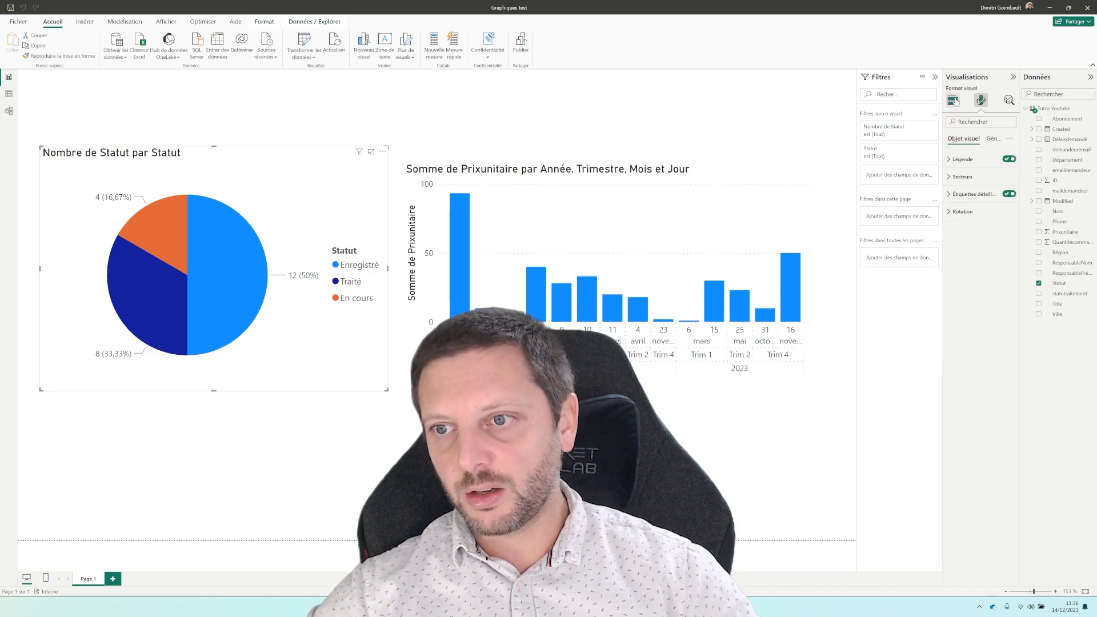
click(953, 177)
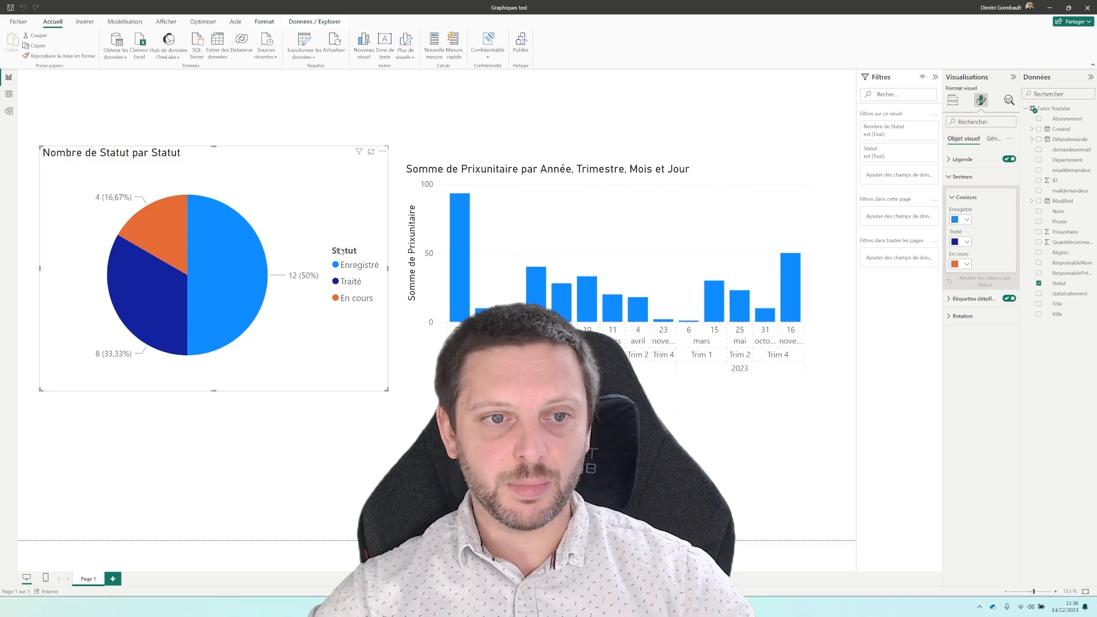
Step: Highlight the pie slices Enregistré, Traité and En cours in turn to examine their cross-filtering, and clear the highlight
click(242, 294)
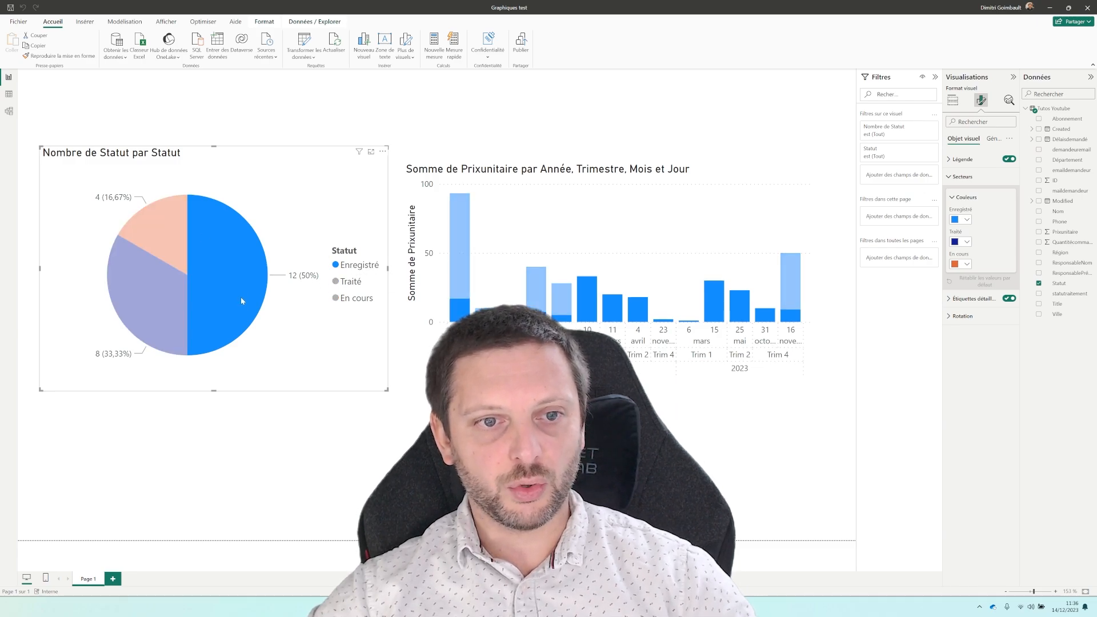
click(150, 315)
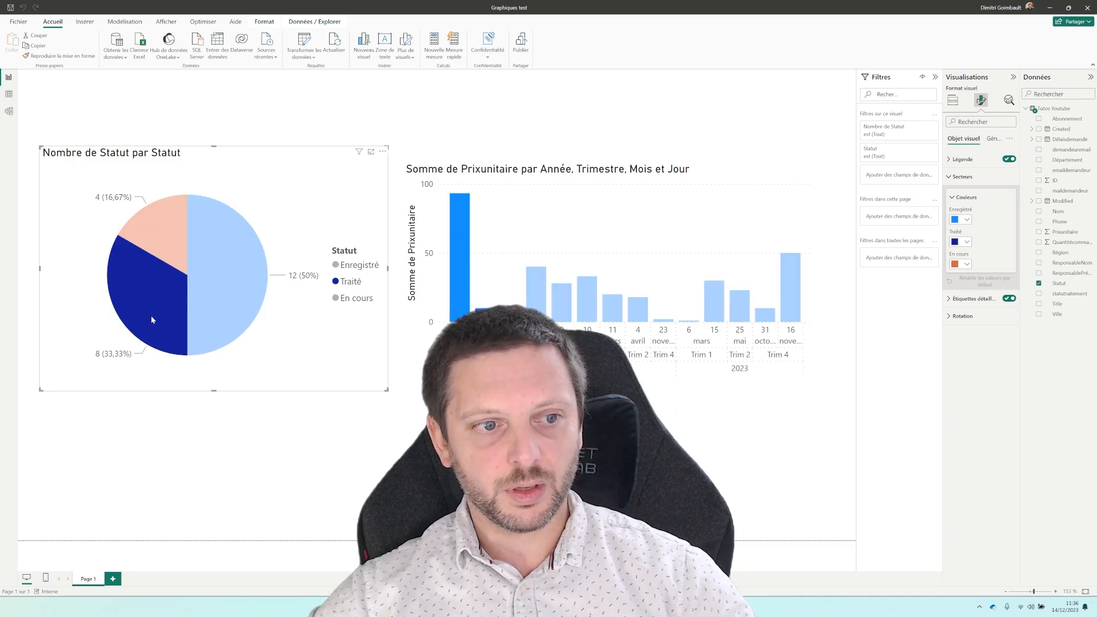
click(174, 232)
click(165, 240)
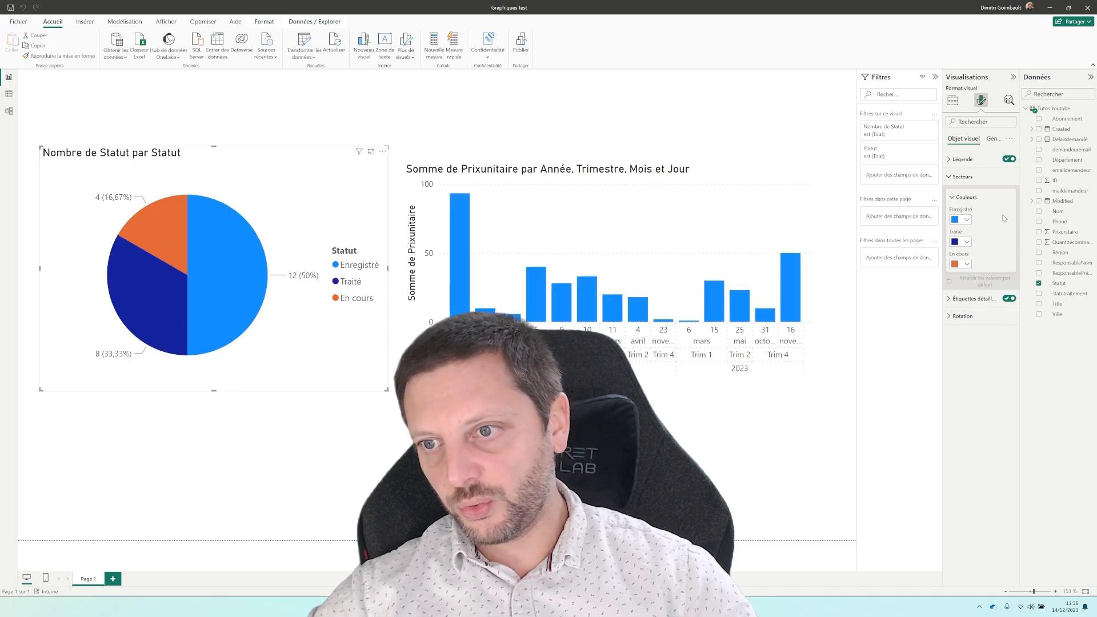
Step: Colour the pie slices light grey for Enregistré, pale yellow for Traité and pale orange for En cours
click(966, 218)
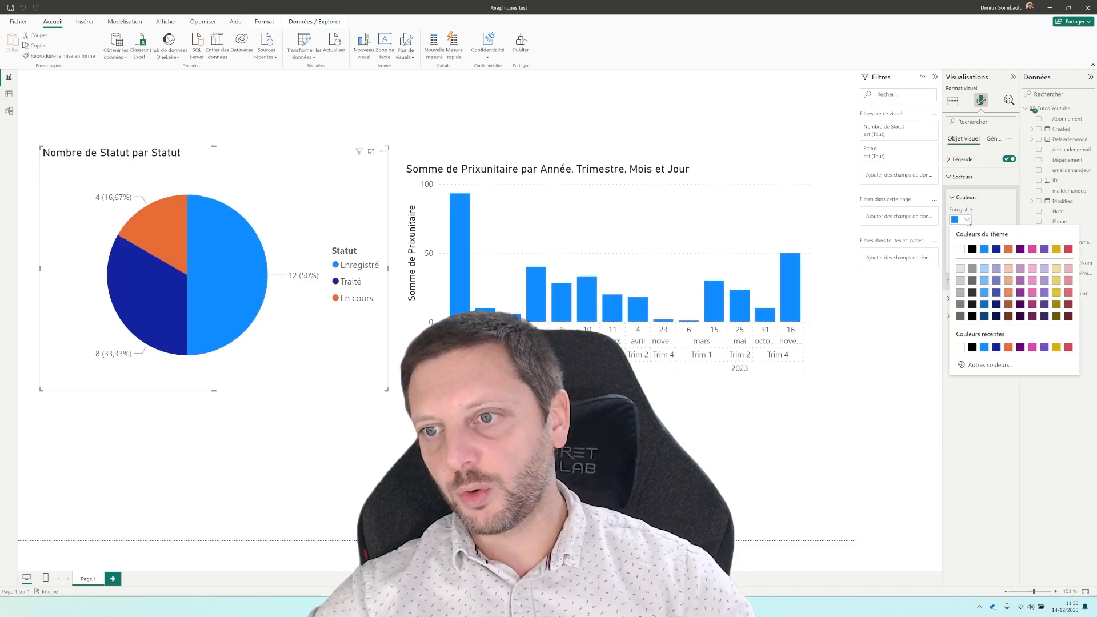
click(960, 280)
click(967, 241)
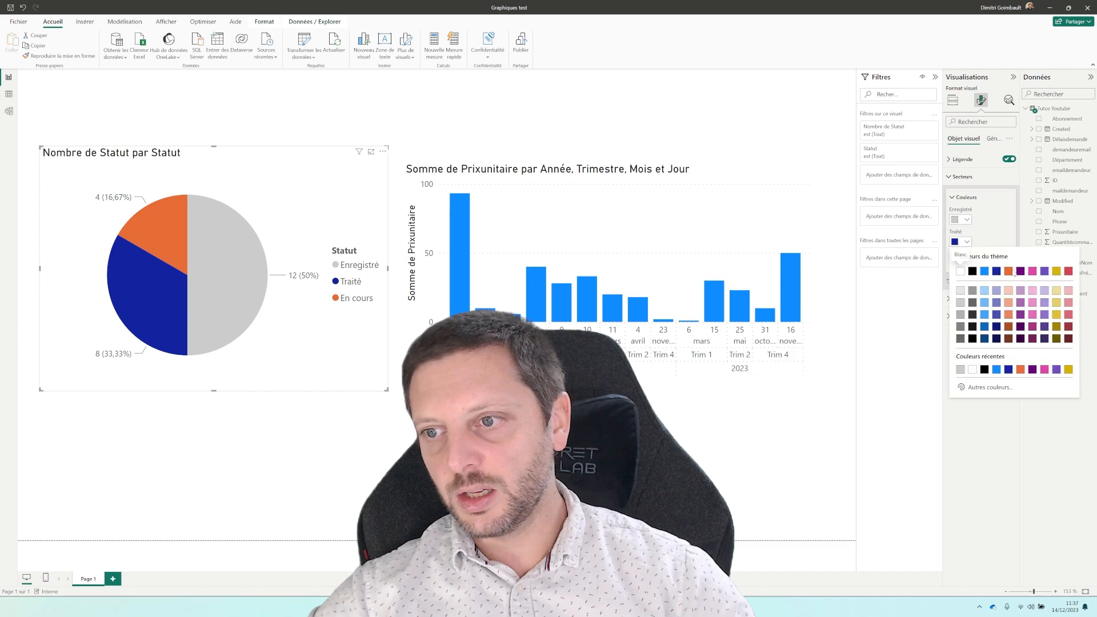
click(1053, 290)
click(966, 264)
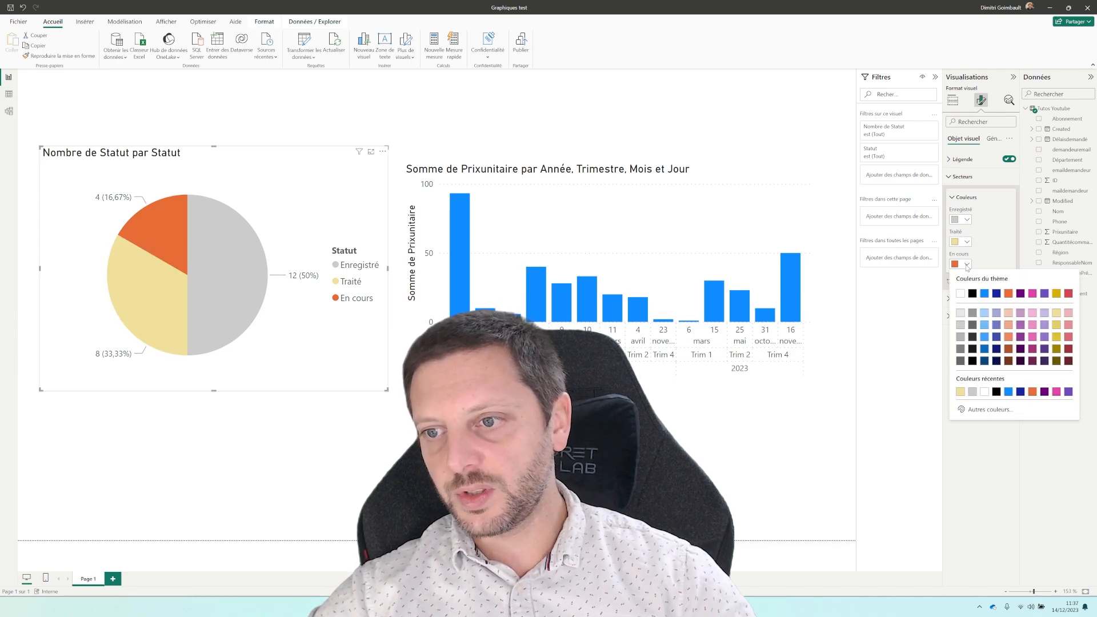
click(1007, 312)
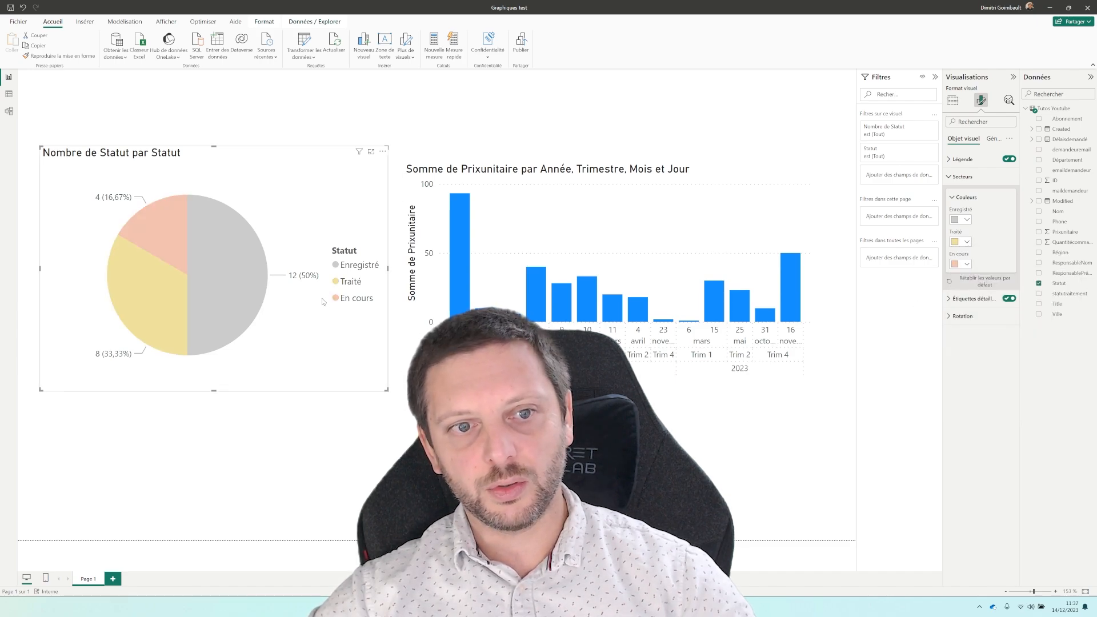
click(423, 428)
Step: Recolour the Enregistré slice of the Statut pie chart with a lighter theme blue
click(210, 291)
click(224, 289)
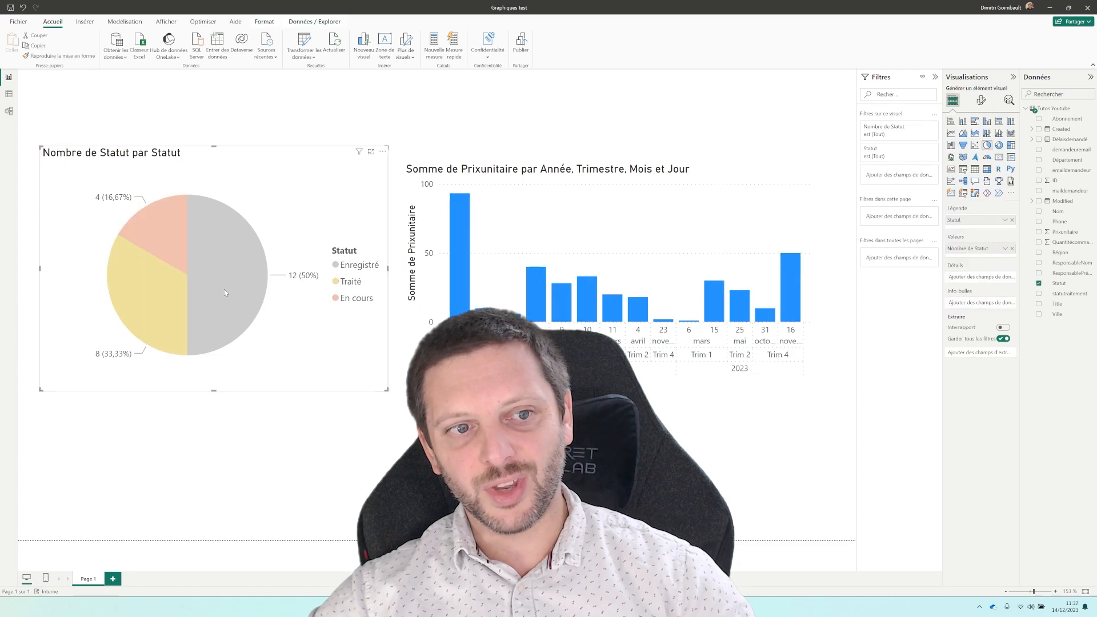
click(982, 103)
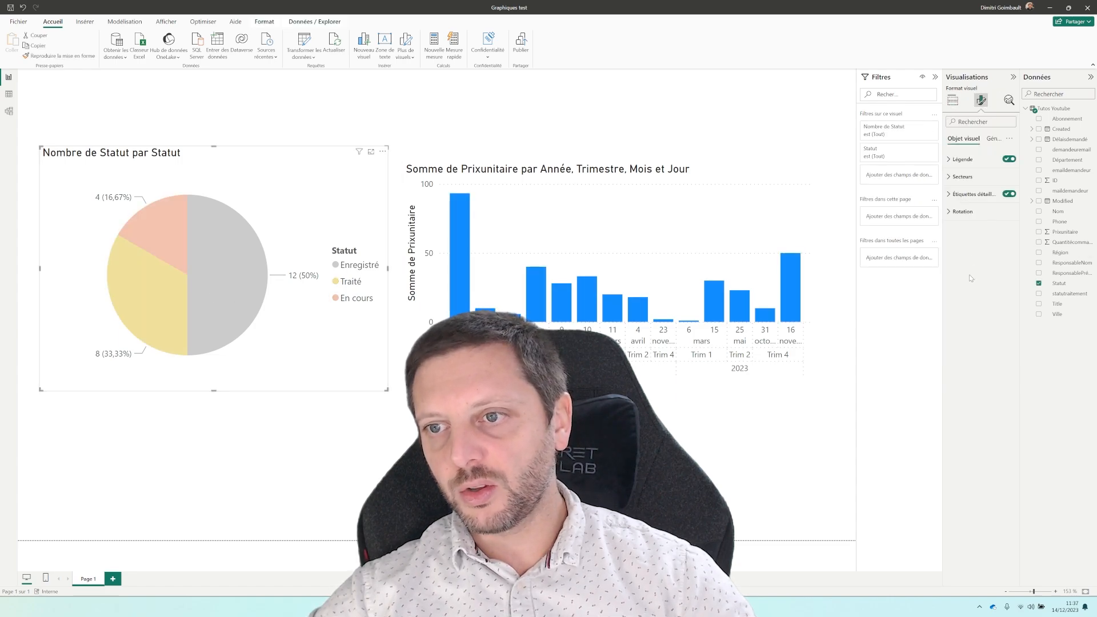
click(962, 176)
click(968, 222)
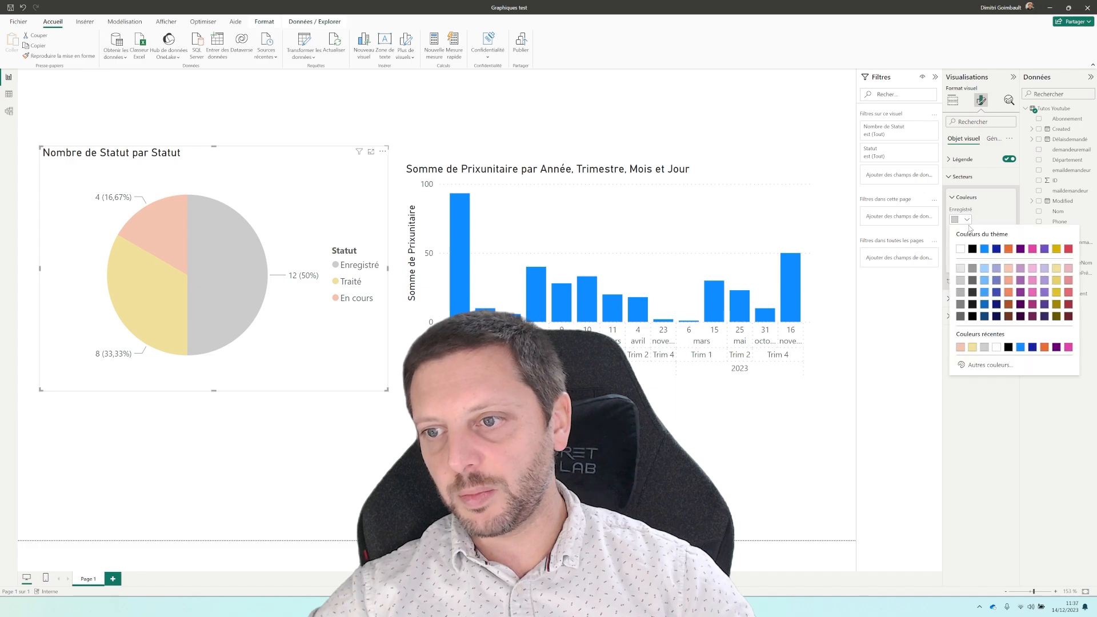
click(975, 262)
Step: Recolour the Traité slice dark blue and the En cours slice dark purple in the Statut pie chart
click(967, 242)
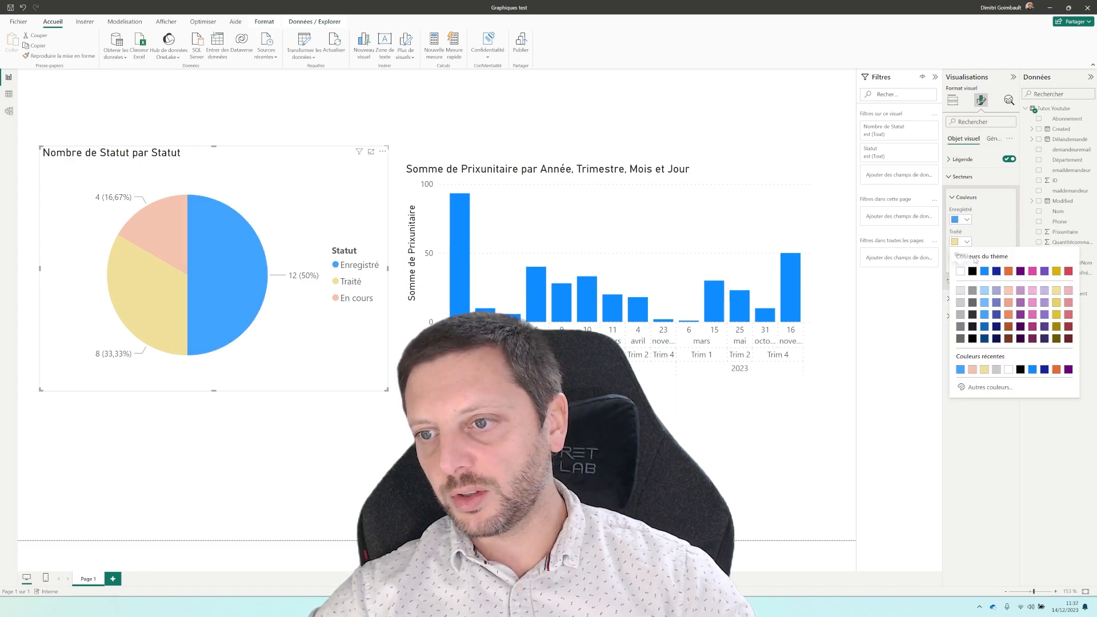
click(1031, 304)
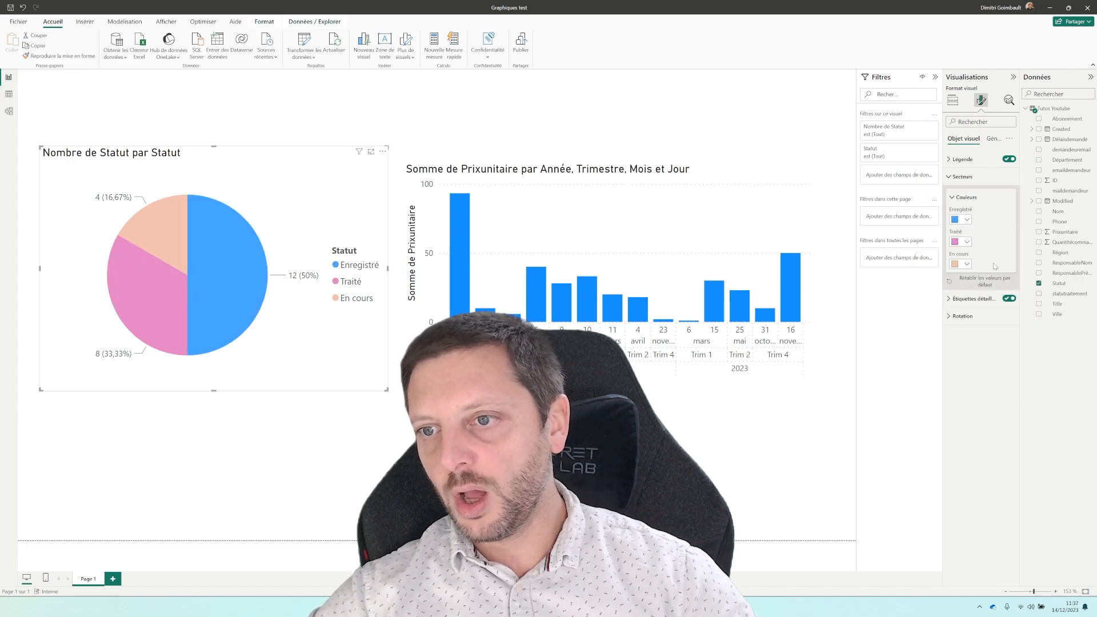
click(966, 245)
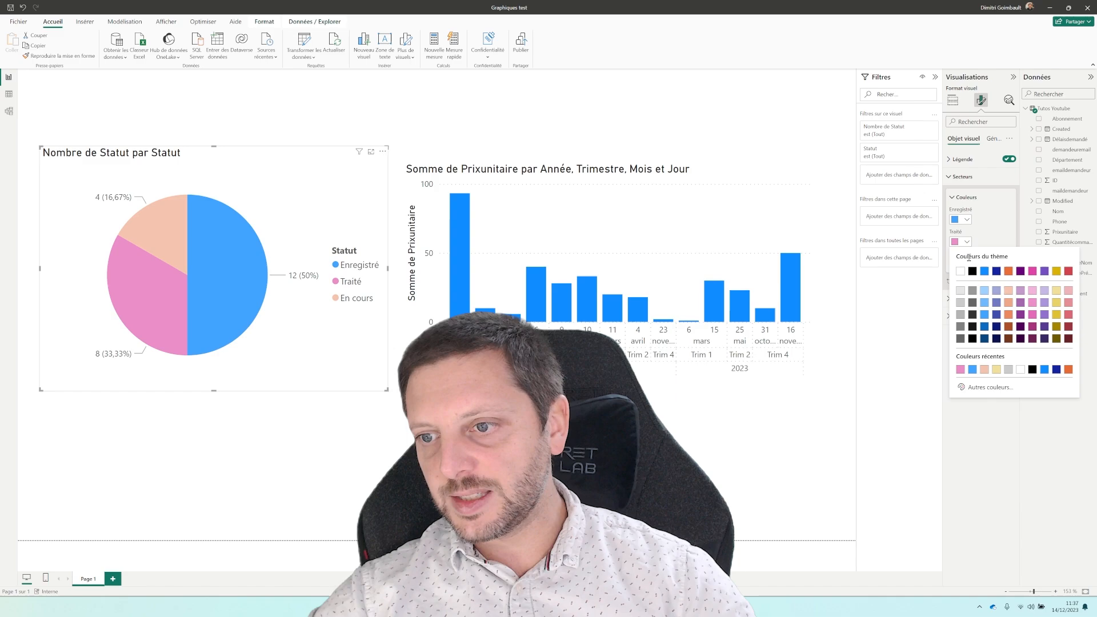
click(984, 326)
click(966, 264)
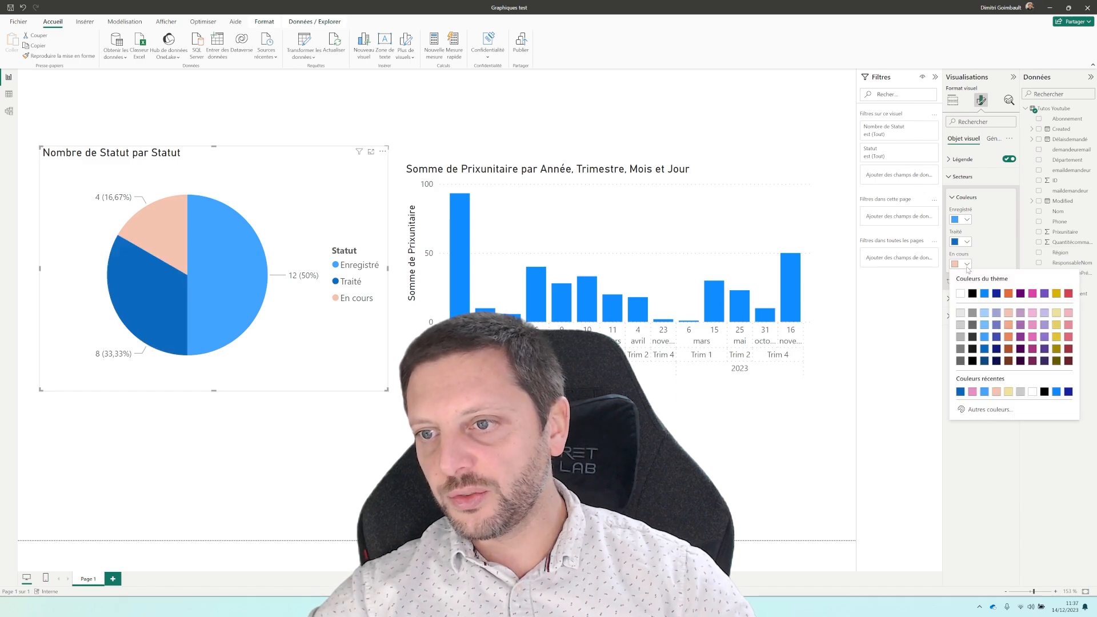
click(1044, 349)
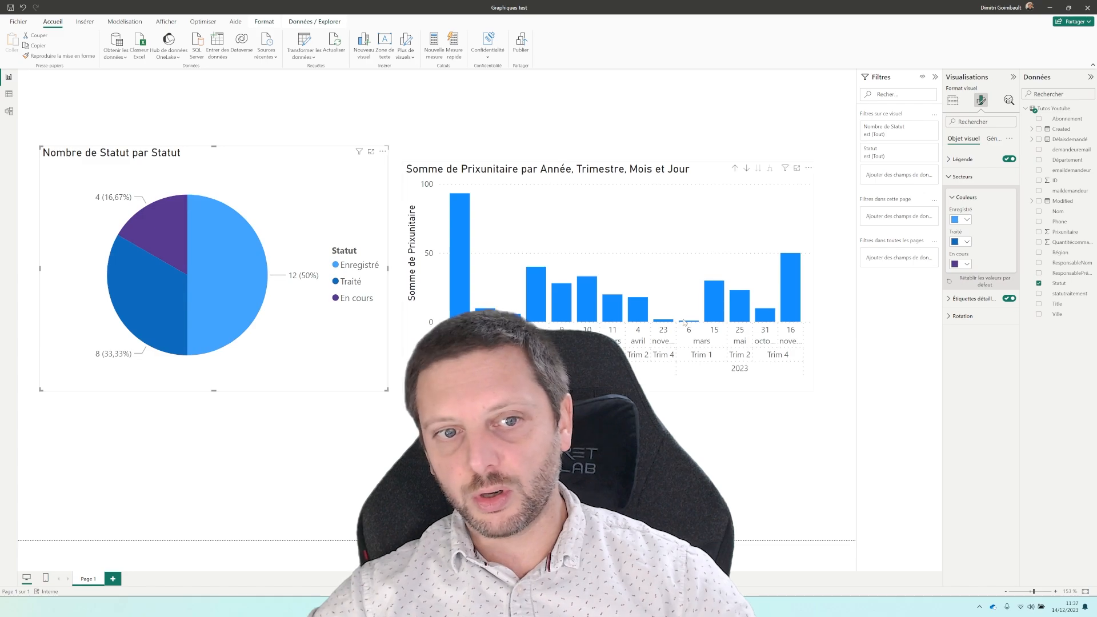
click(312, 419)
click(279, 349)
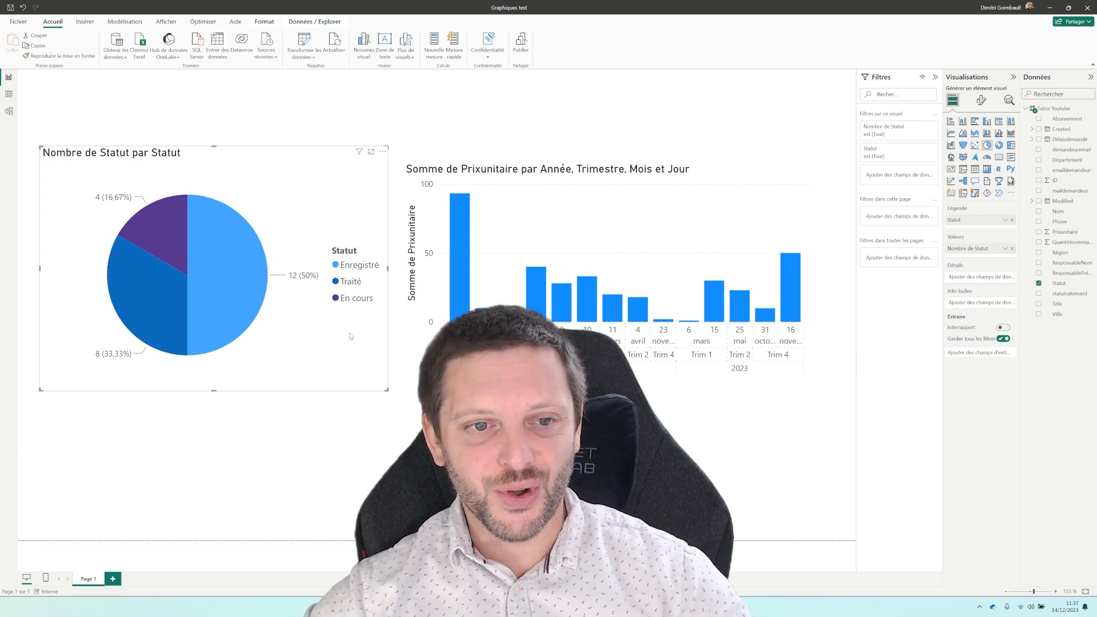
click(457, 446)
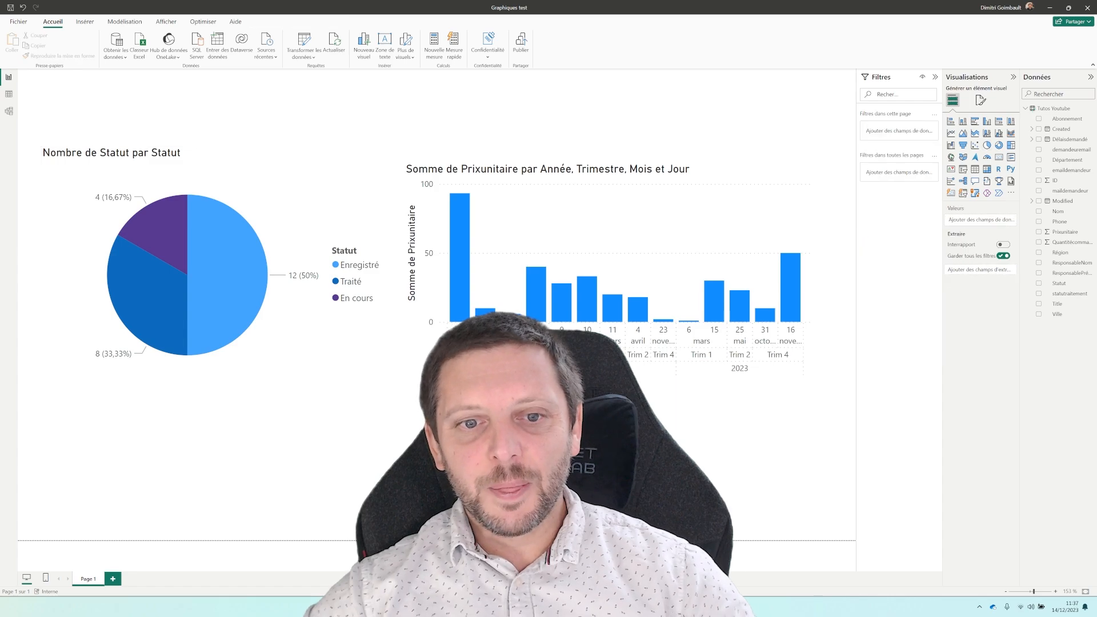
Step: Convert the Statut pie chart into a stacked bar chart and from there into a stacked column chart
click(347, 375)
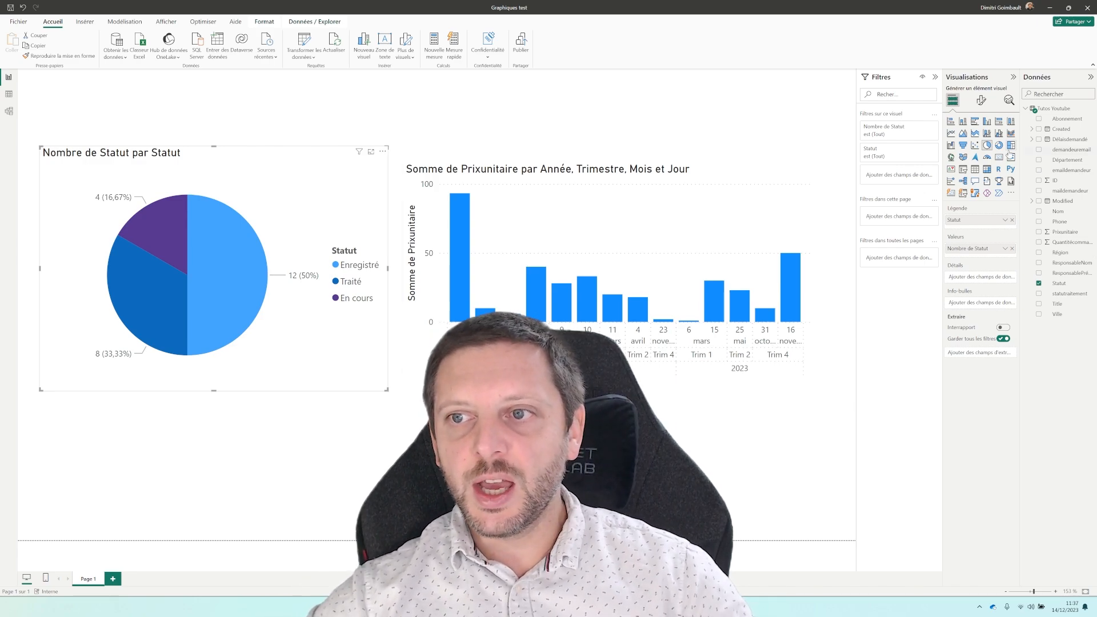
click(950, 122)
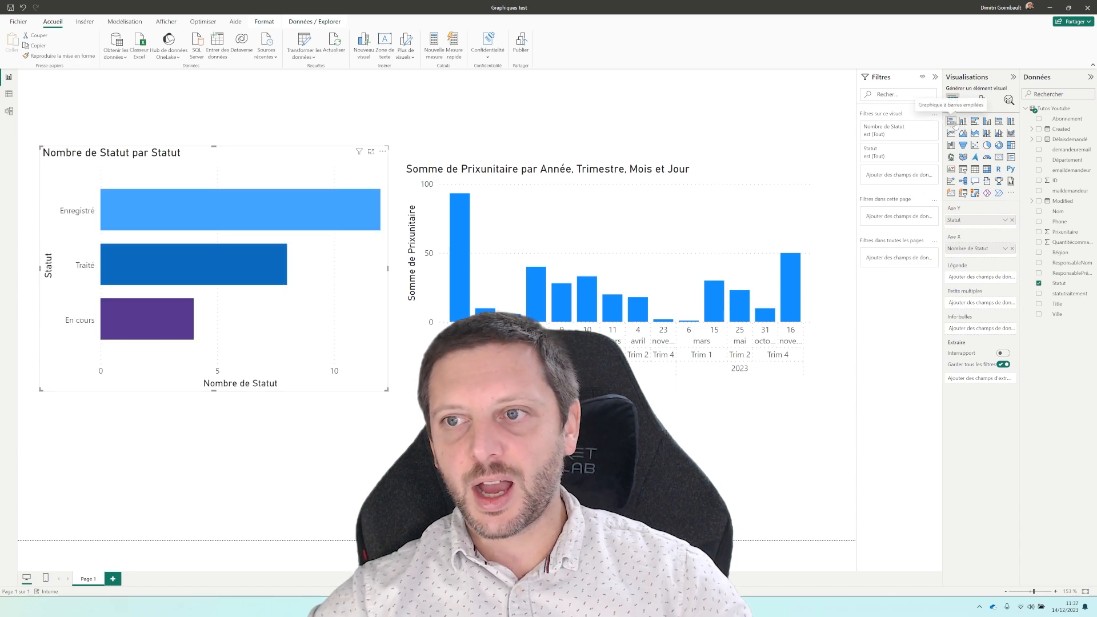
click(962, 122)
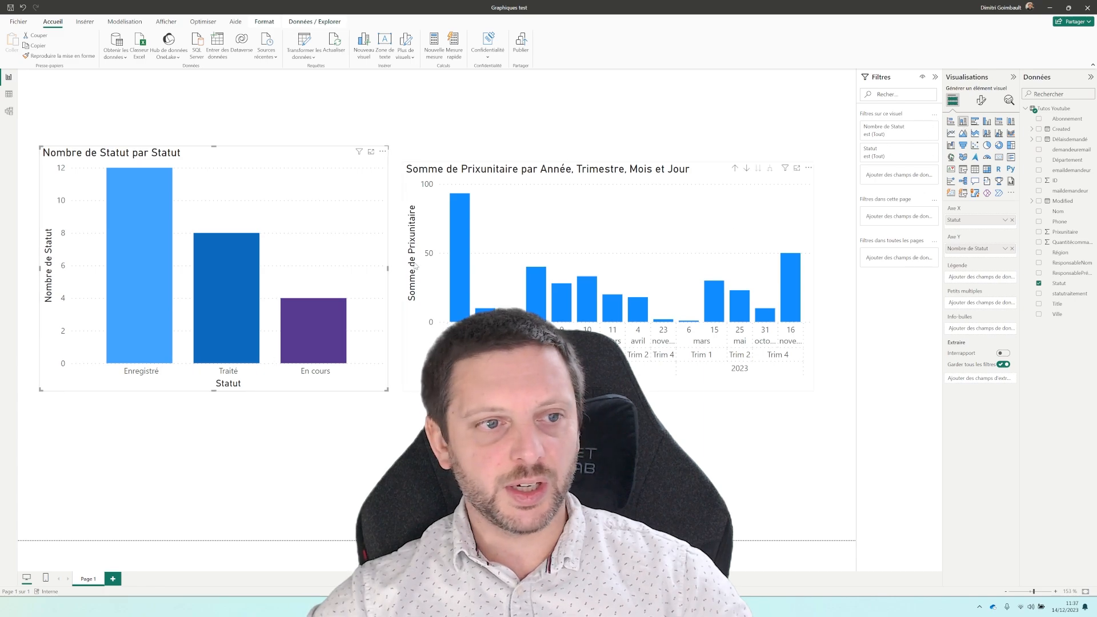
mouse_move(205, 282)
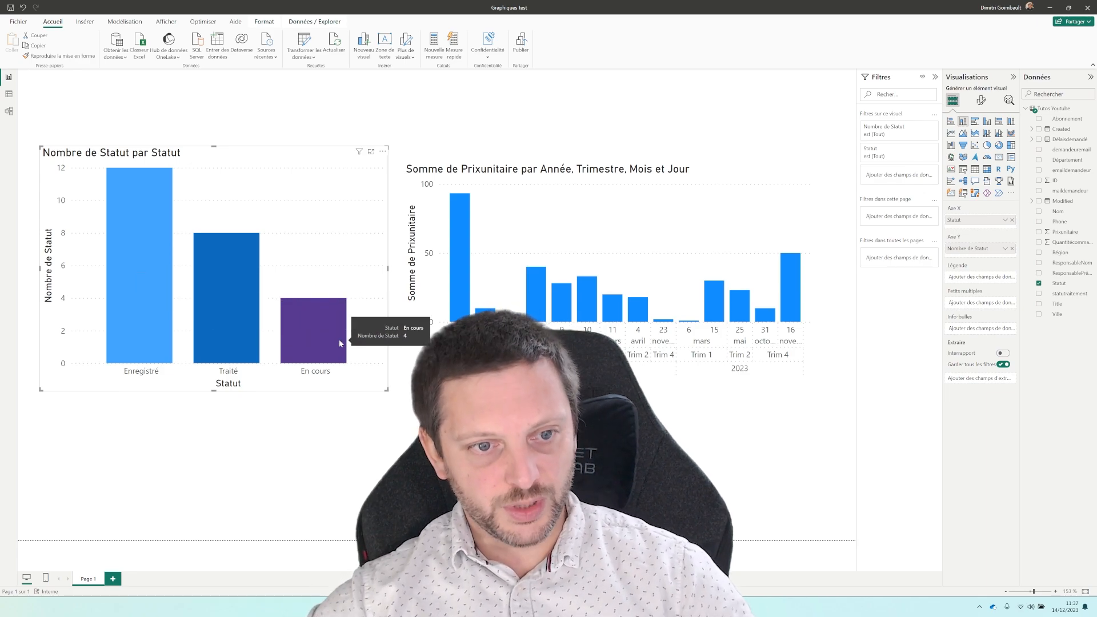
Step: Recolour the columns of the Prixunitaire chart dark grey and from there a light theme blue
click(725, 269)
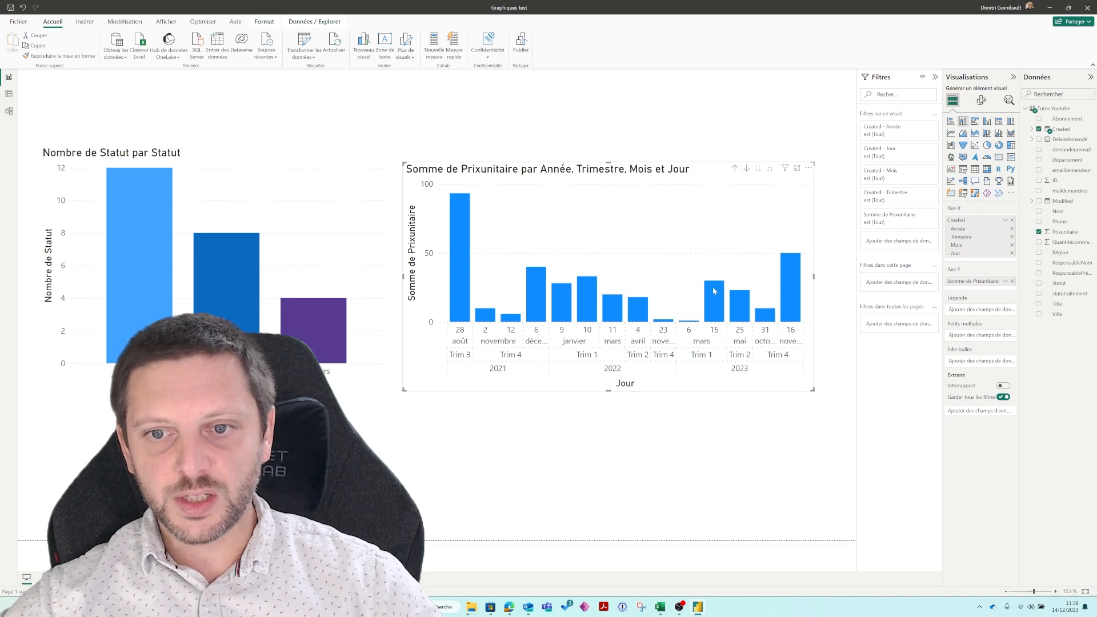
mouse_move(723, 320)
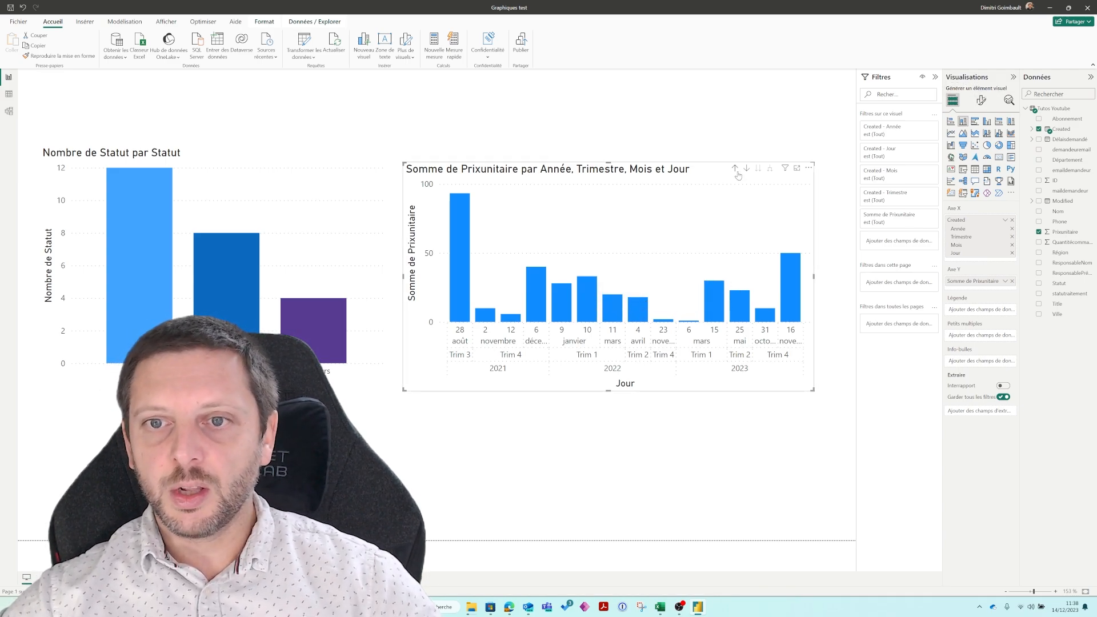
click(981, 100)
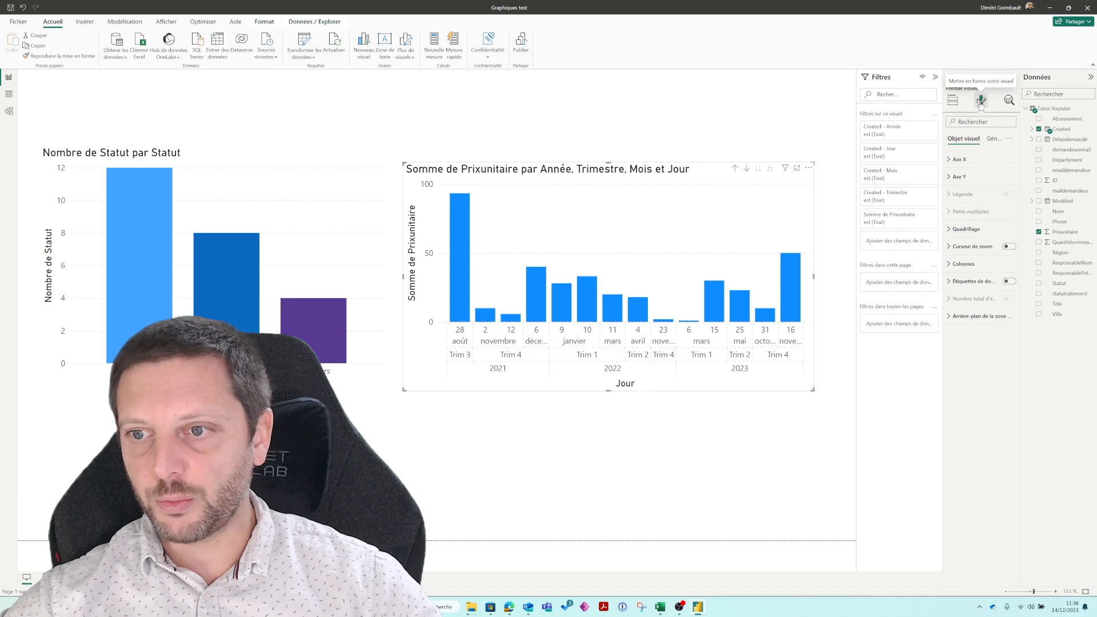
click(949, 265)
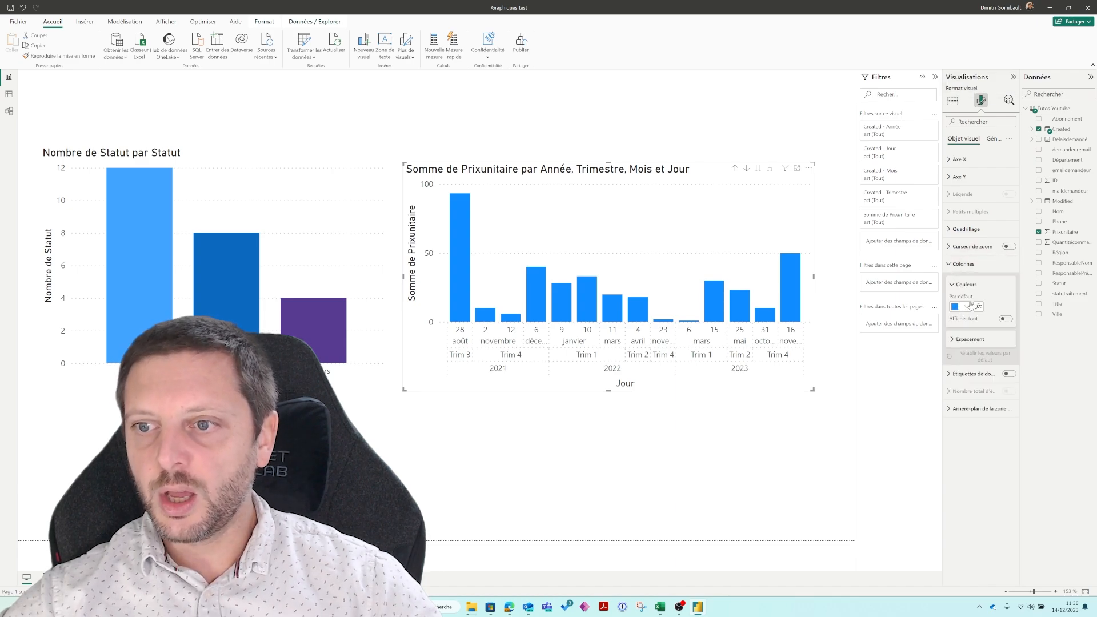
click(966, 308)
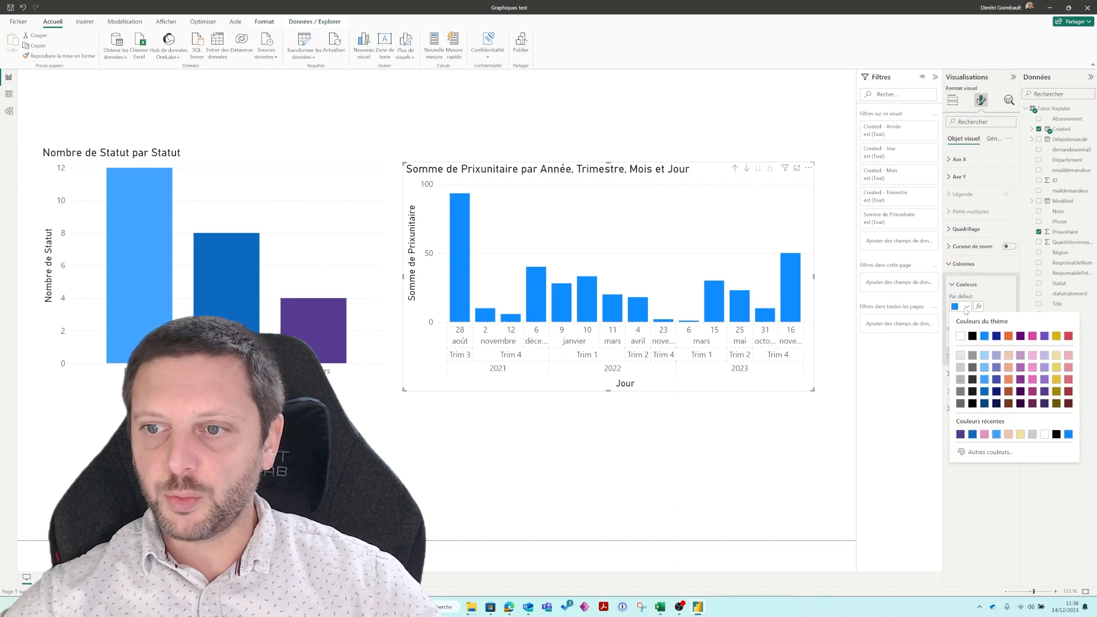
click(972, 369)
click(965, 307)
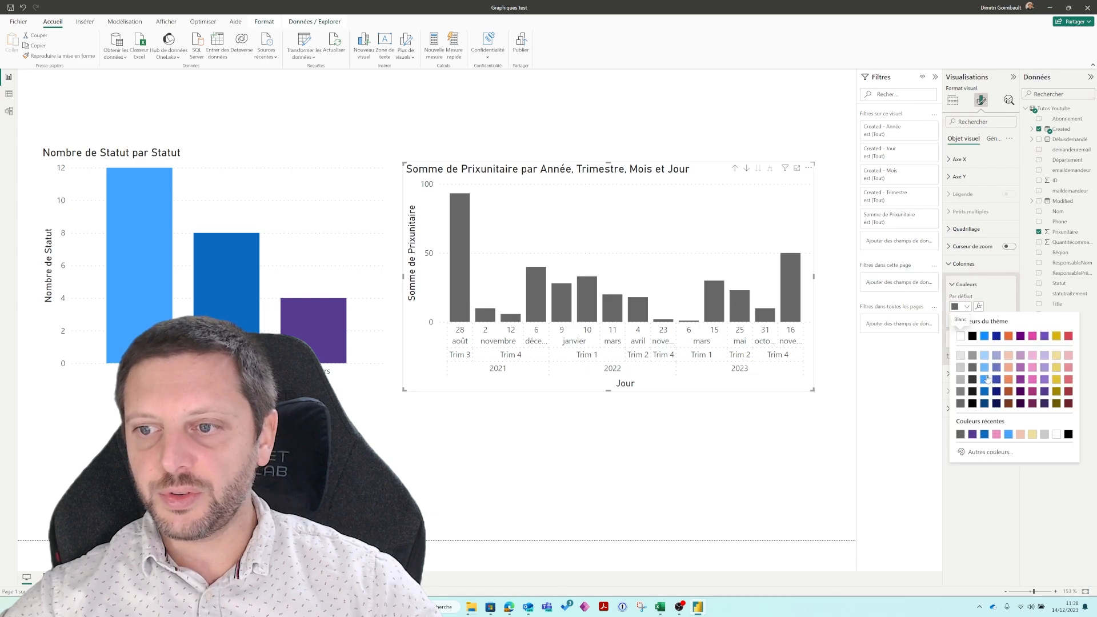
click(985, 369)
click(966, 307)
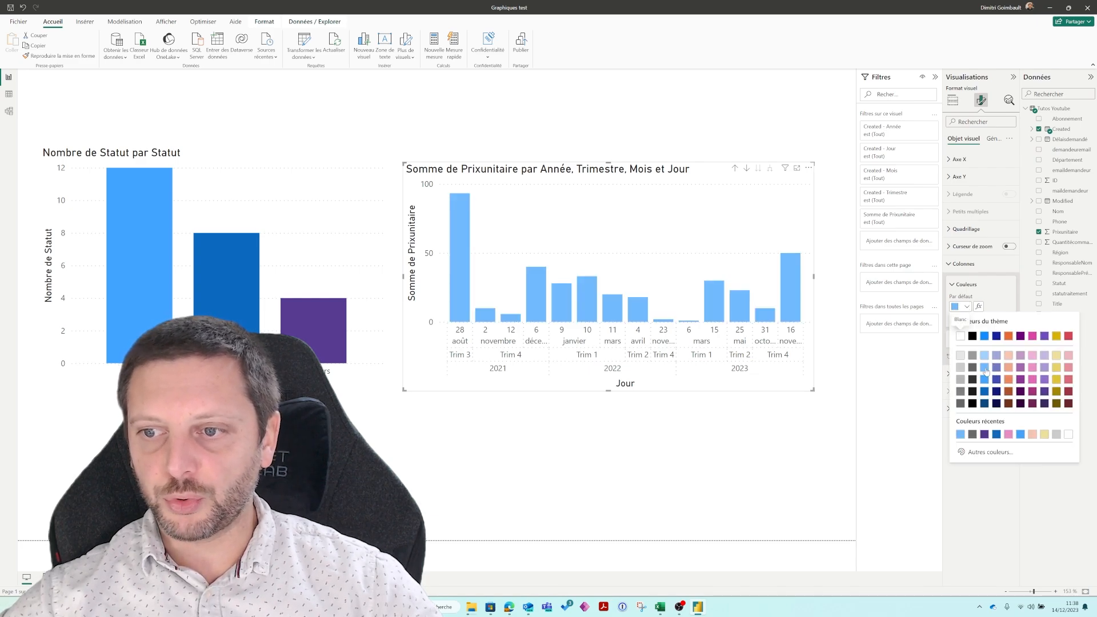
click(985, 370)
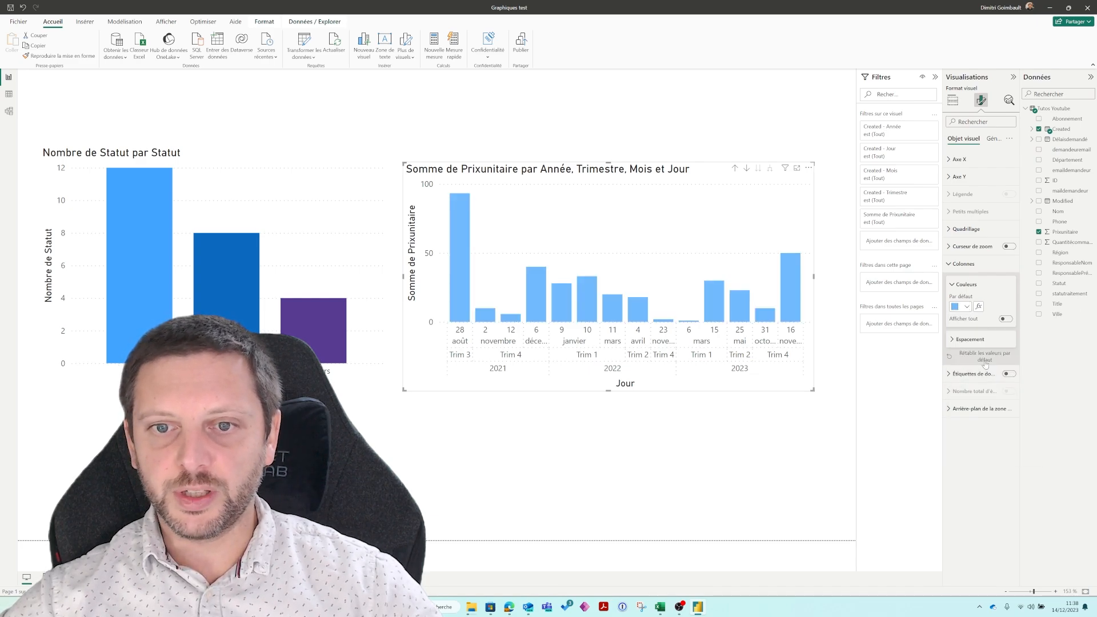
Step: Set up conditional formatting for the Prixunitaire column colours with the Règles style and three rules in total
click(978, 306)
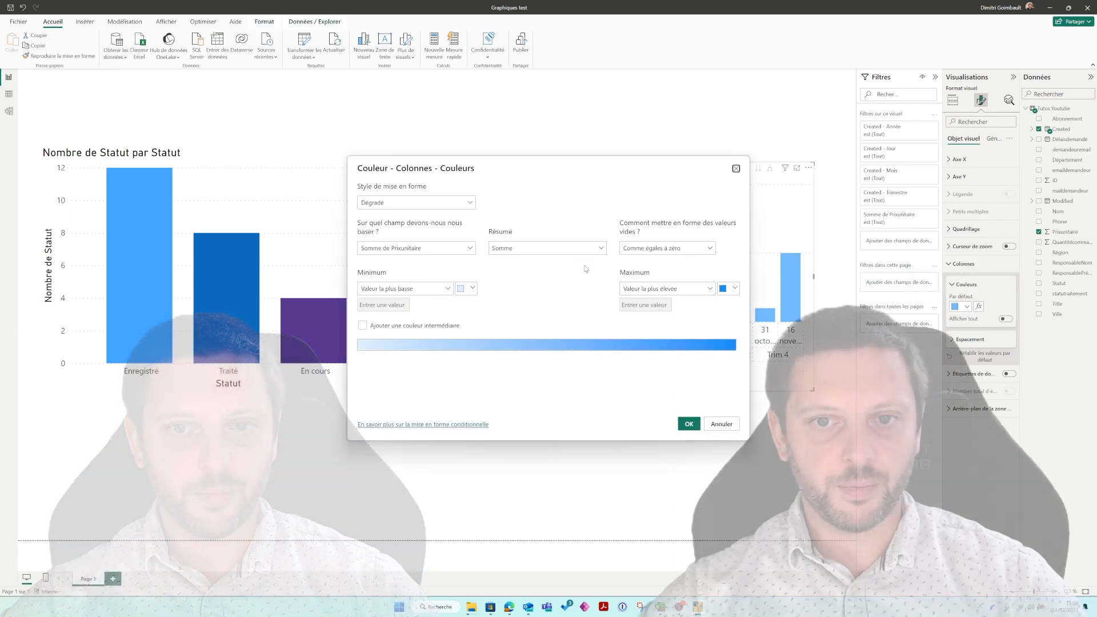
drag(558, 166, 340, 201)
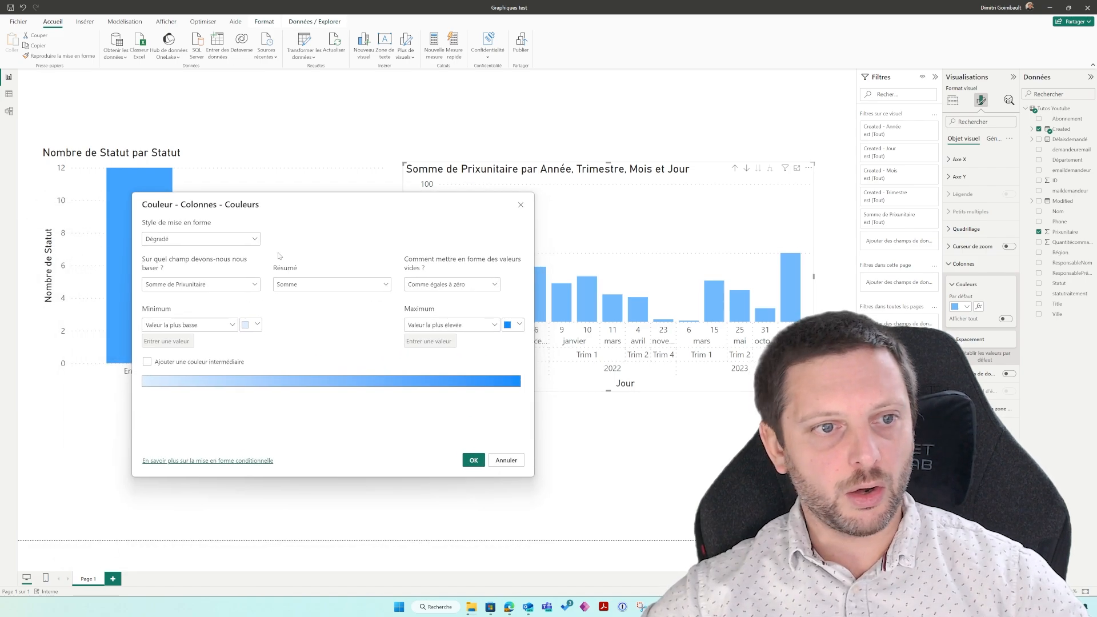
click(239, 239)
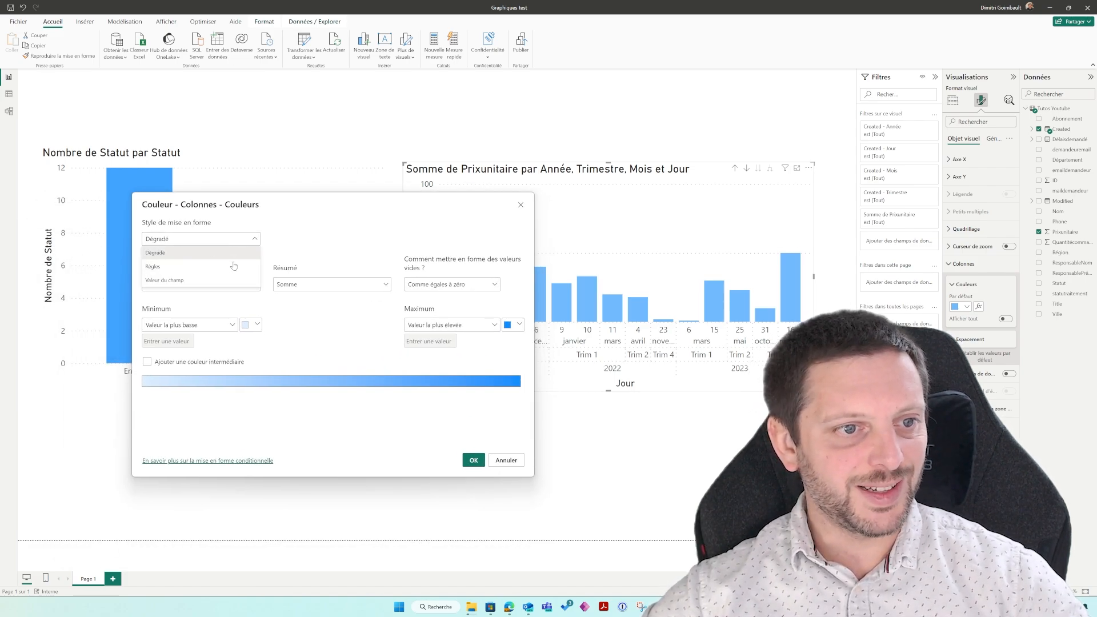
click(171, 265)
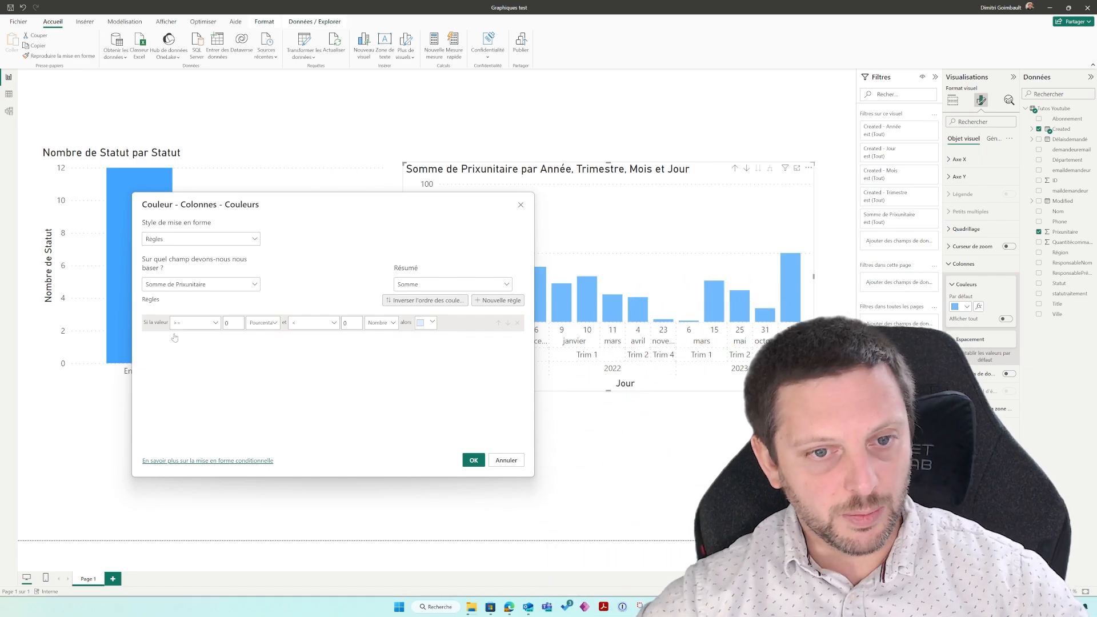
click(486, 301)
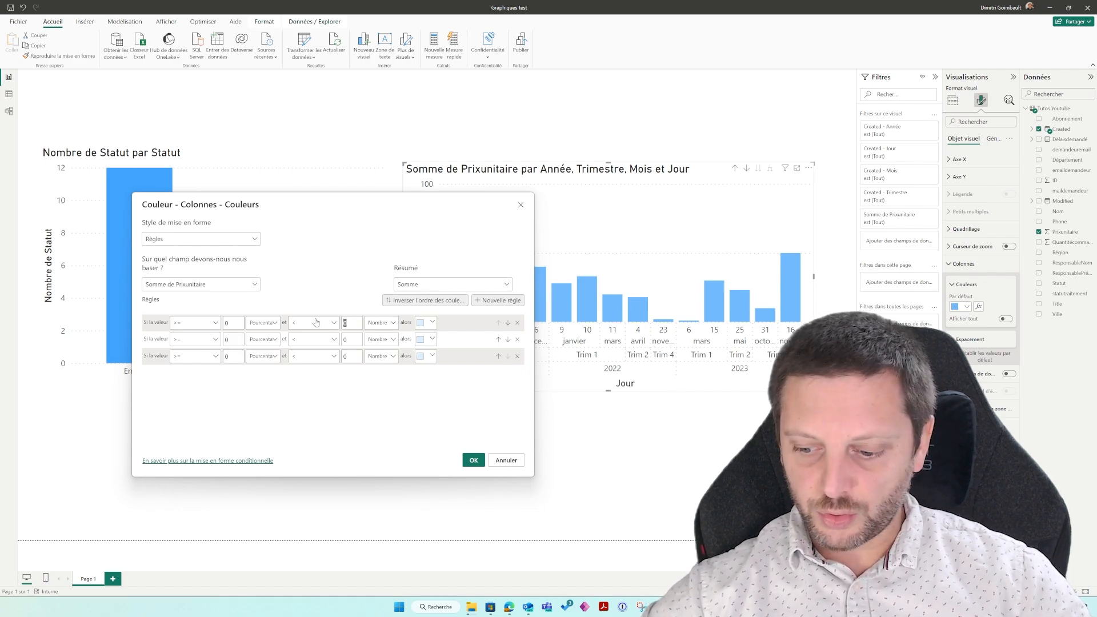
Step: Set the first rule's upper limit to 25 and its custom colour to red with RGB 255, 0, 0
text(25)
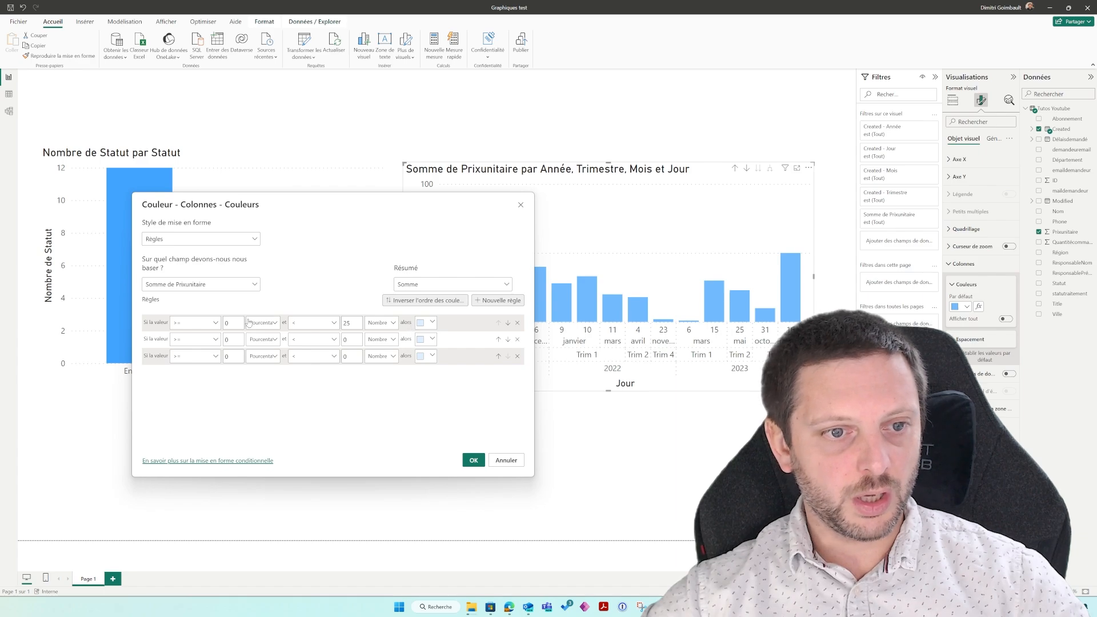
click(430, 323)
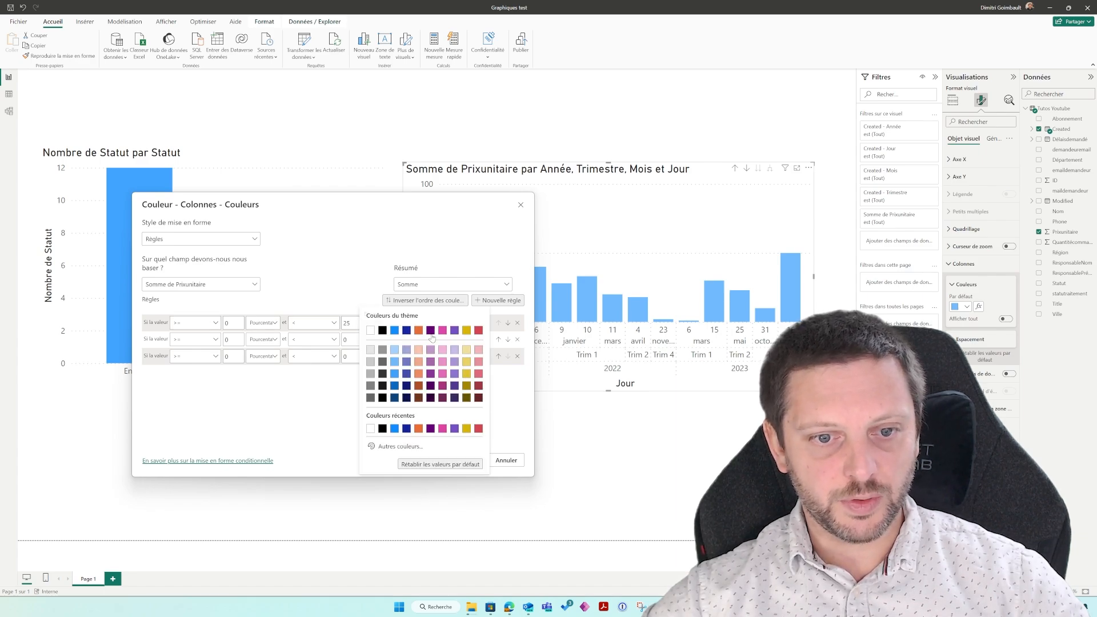
click(406, 451)
click(439, 438)
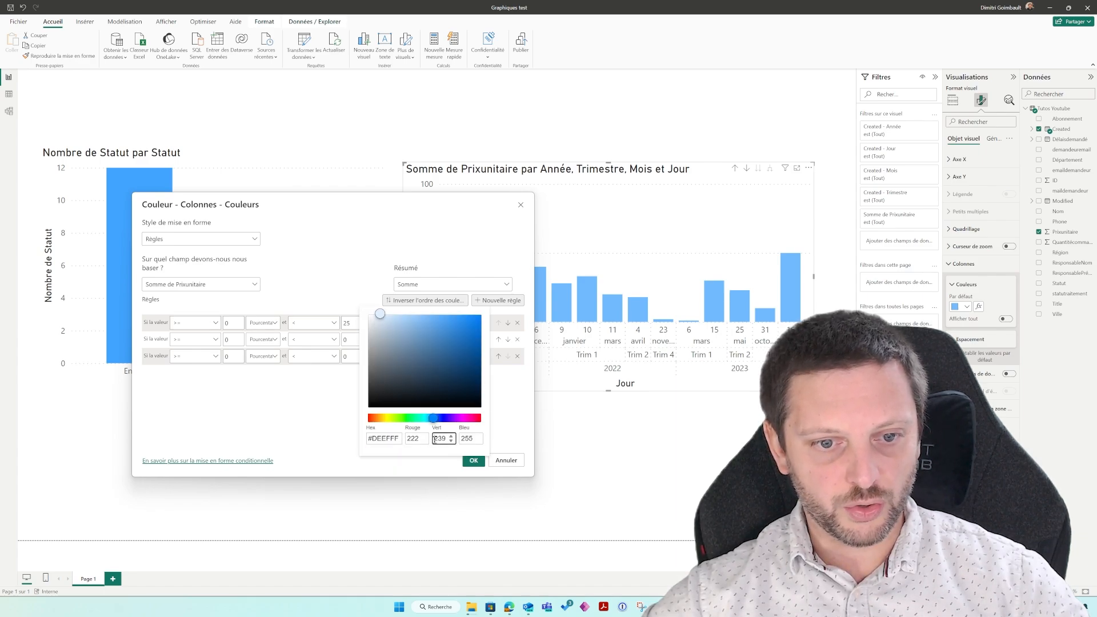
text(0)
click(463, 438)
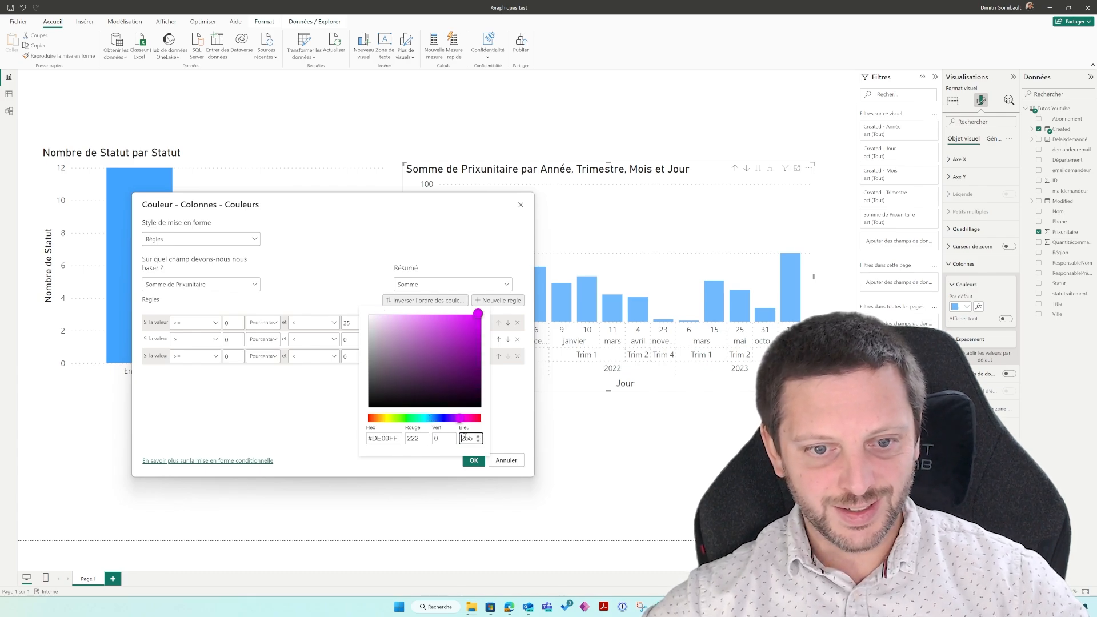
text(0)
click(414, 438)
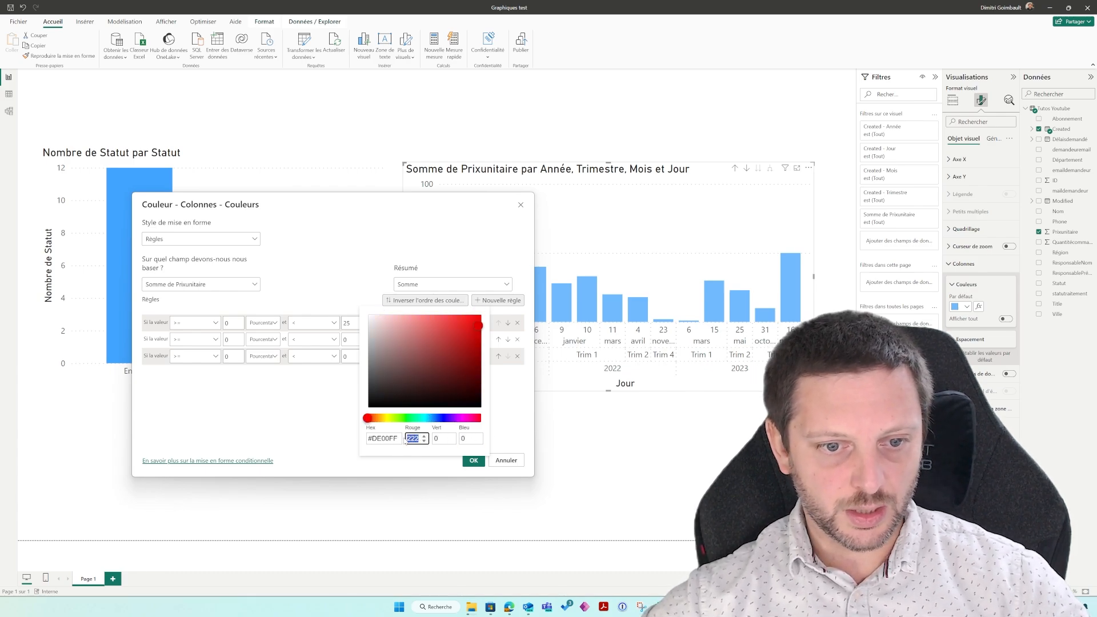
text(255)
click(426, 460)
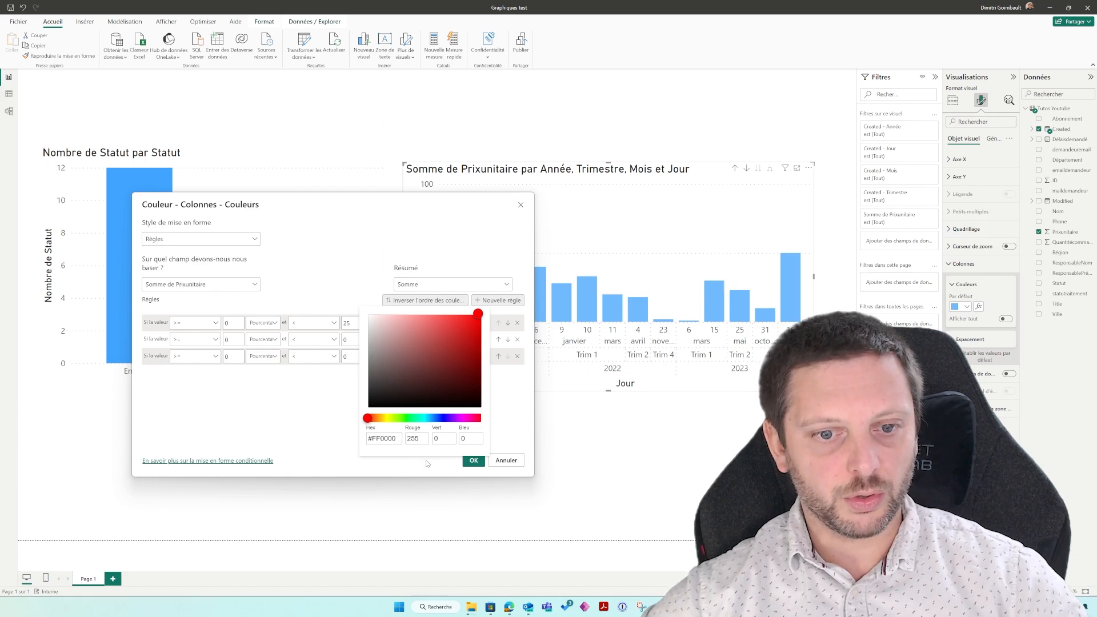
click(509, 404)
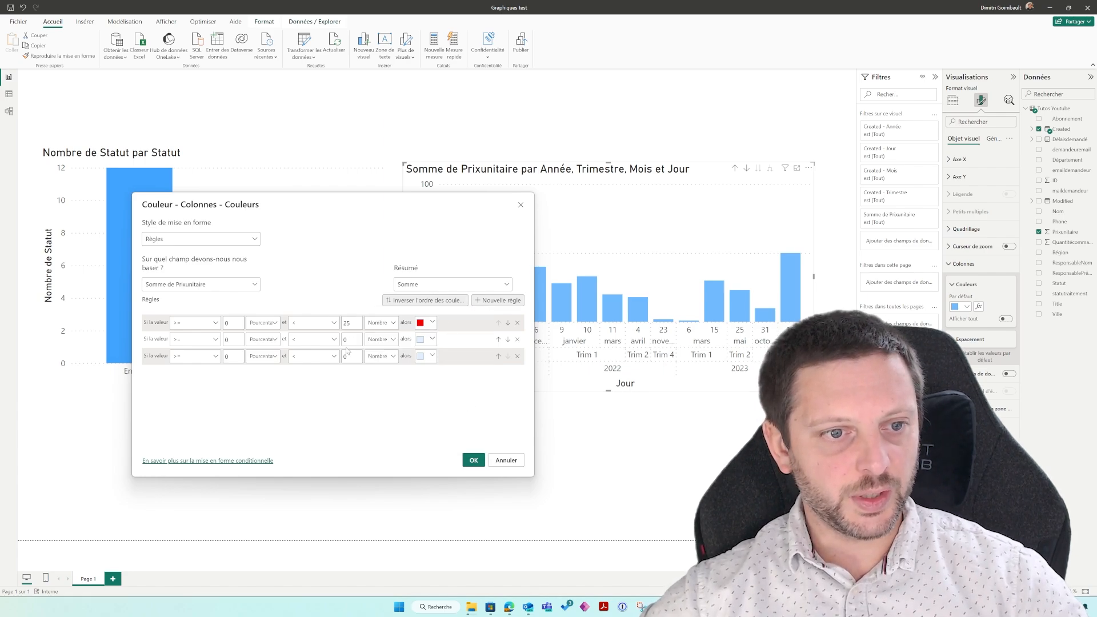
Step: Set the second rule's range from 25 to 50 and the first rule's lower limit to -1000
click(239, 340)
text(25)
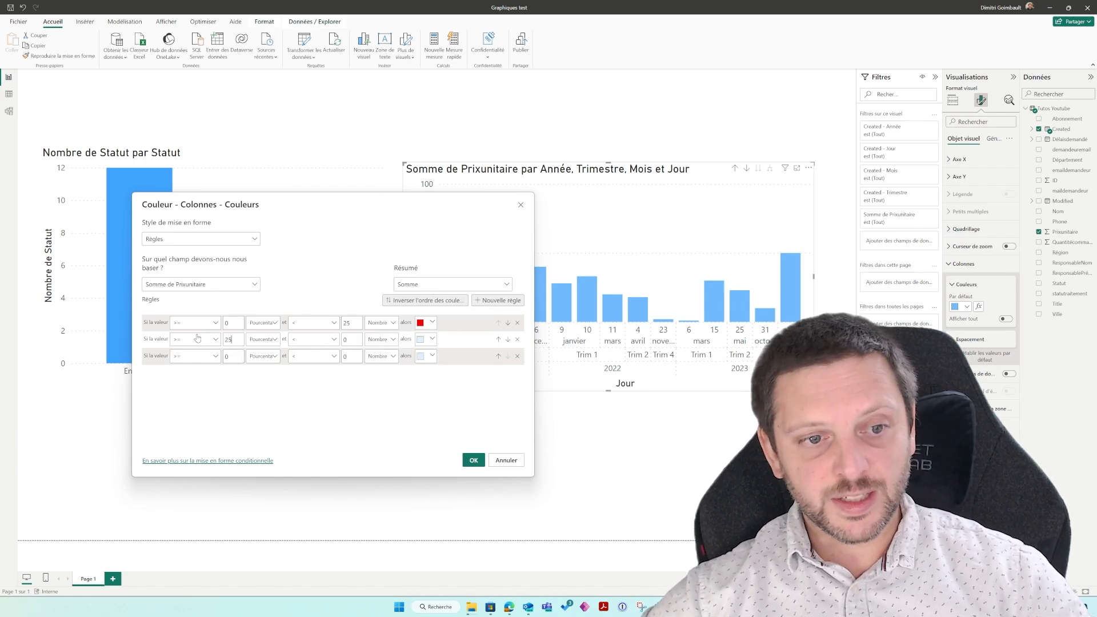
click(347, 339)
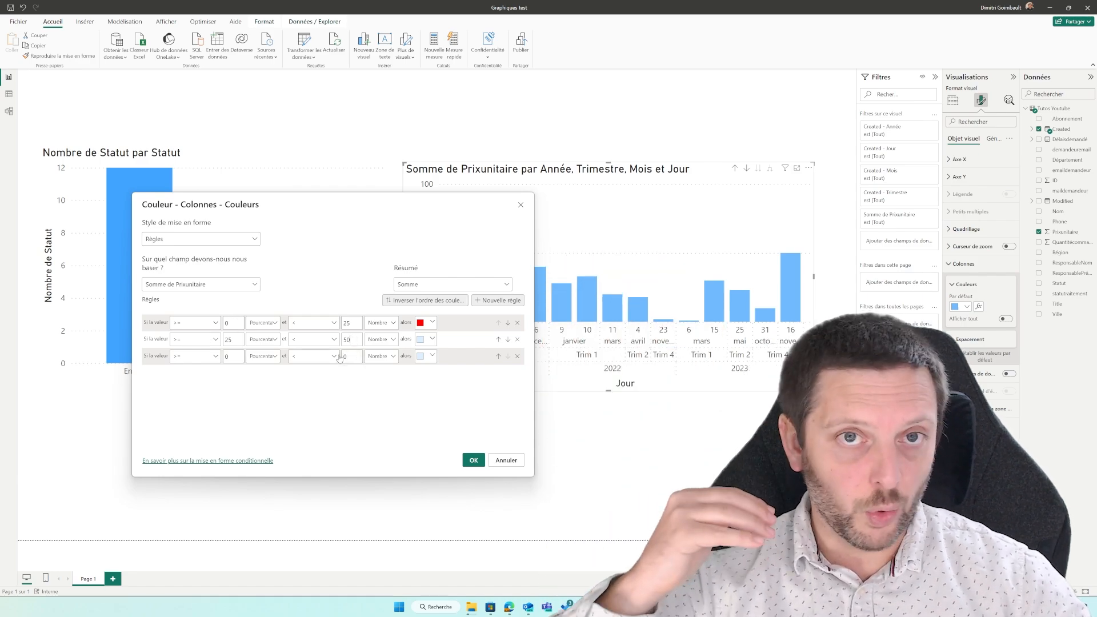
double_click(237, 324)
key(BackSpace)
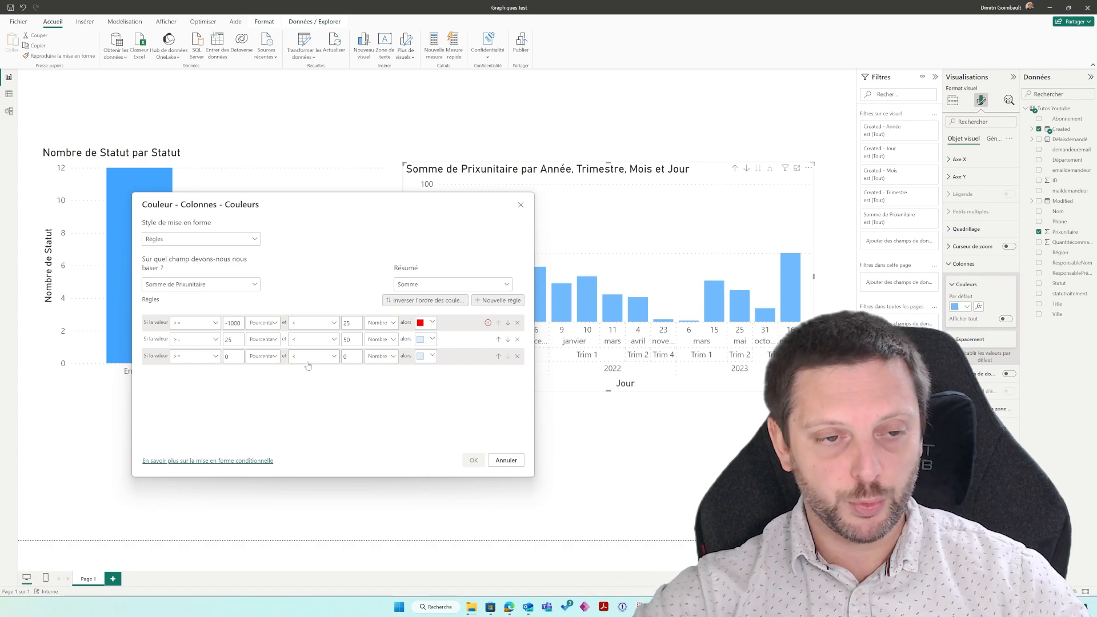
Step: Set the third rule's range from 50 to 1000
double_click(234, 357)
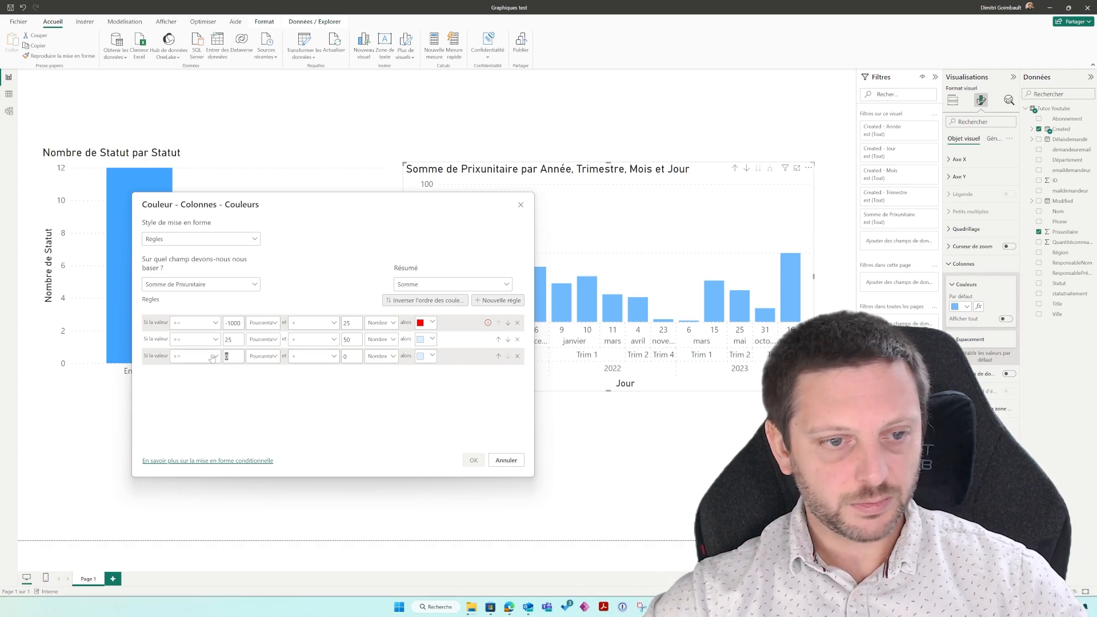
text(50)
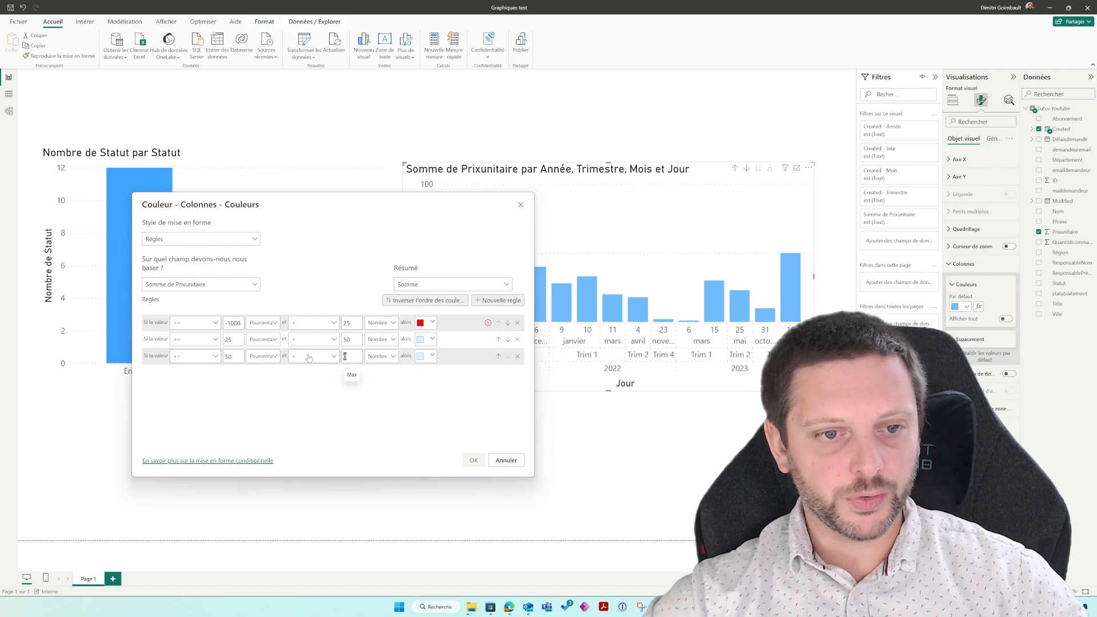
key(Tab)
key(Tab)
key(Tab)
text(1000)
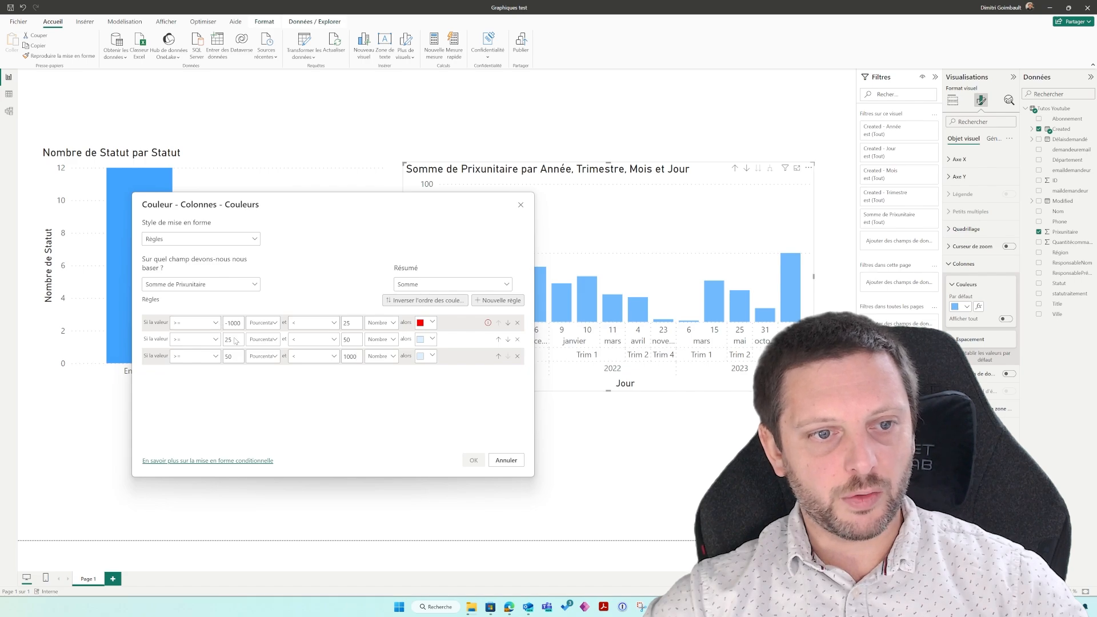
Step: Give the second rule a custom yellow colour with RGB 255, 255, 0
click(421, 341)
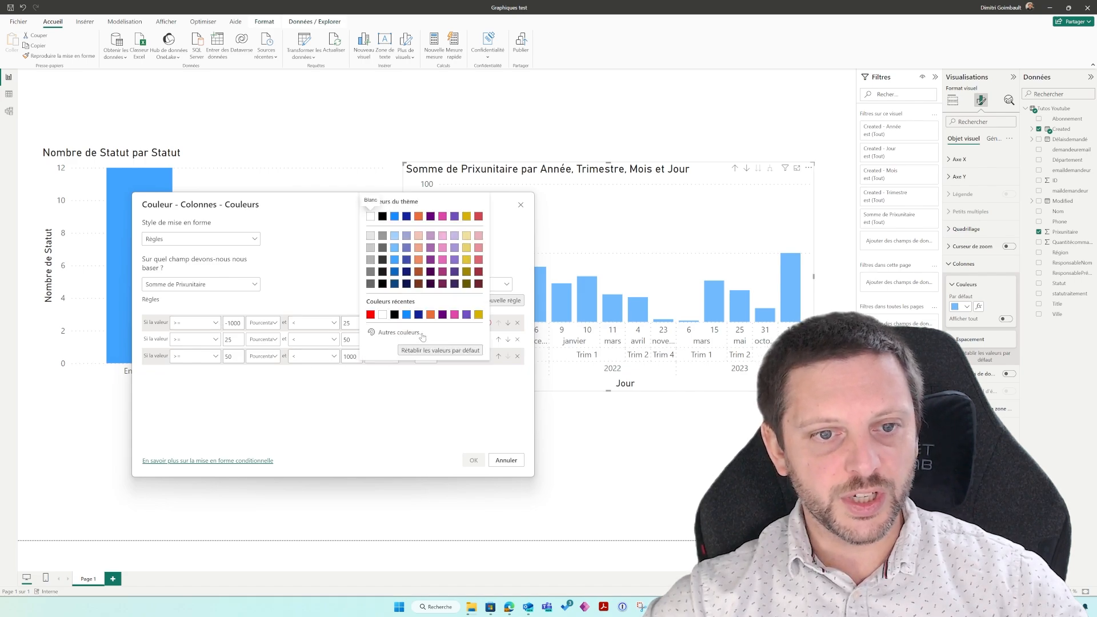
click(401, 332)
drag(409, 308, 381, 307)
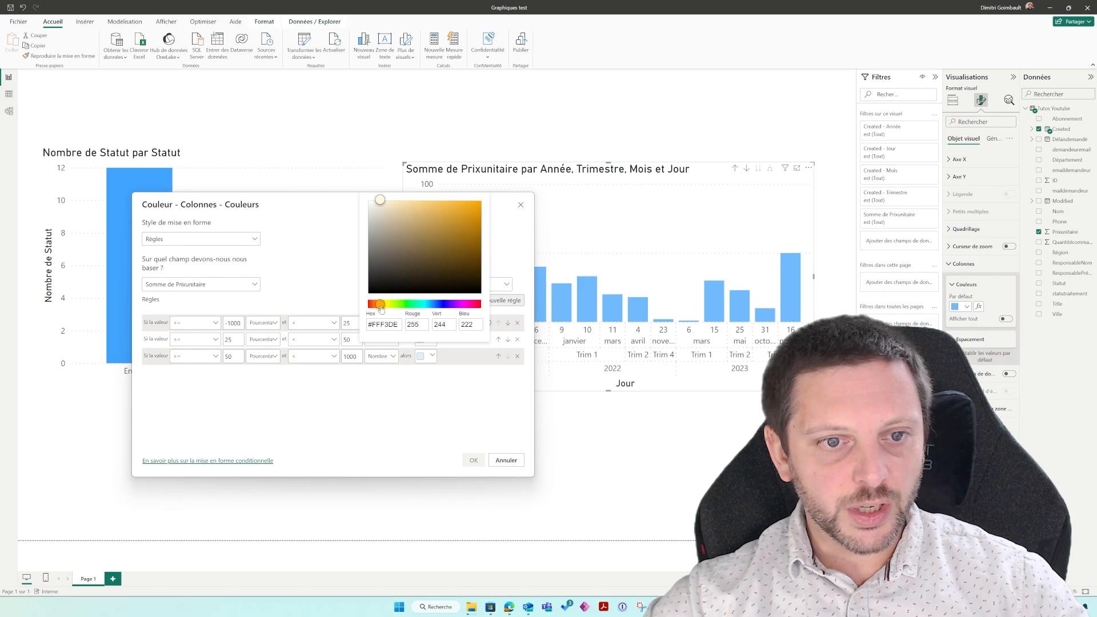
mouse_move(432, 229)
mouse_down()
mouse_move(437, 209)
mouse_move(478, 200)
mouse_up()
click(387, 304)
double_click(414, 324)
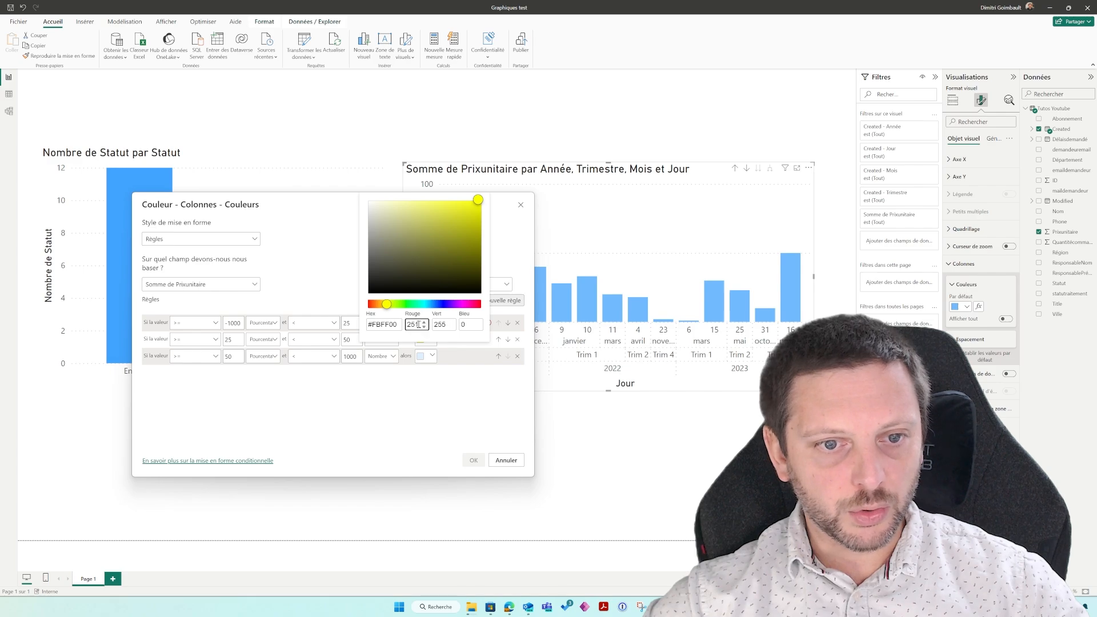
text(255)
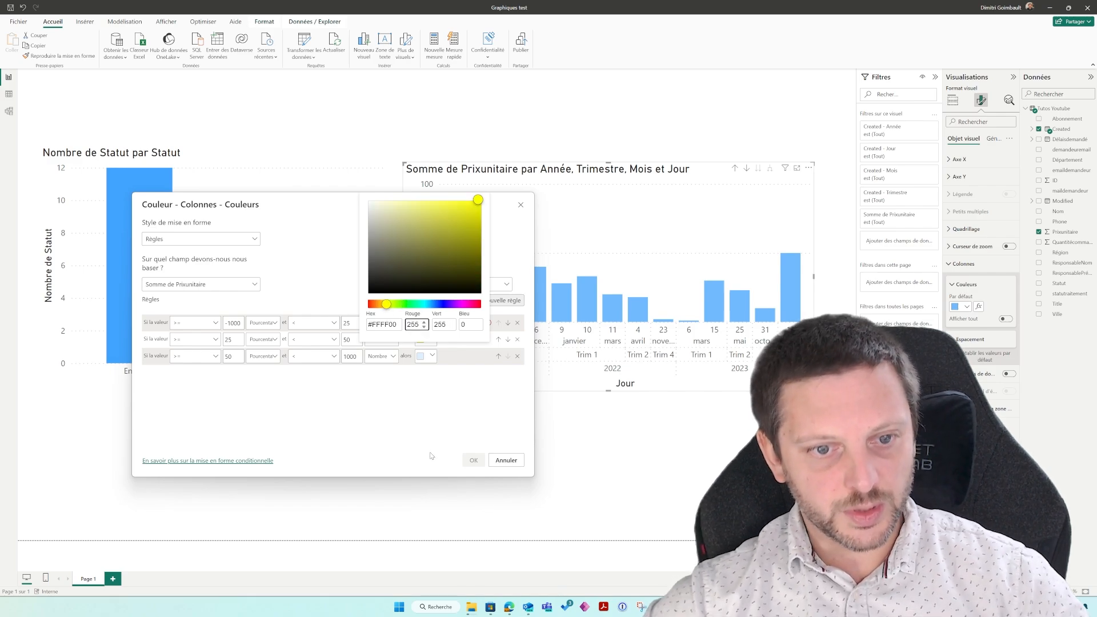
click(430, 419)
Step: Give the third rule a custom green colour with RGB 0, 255, 0
click(432, 357)
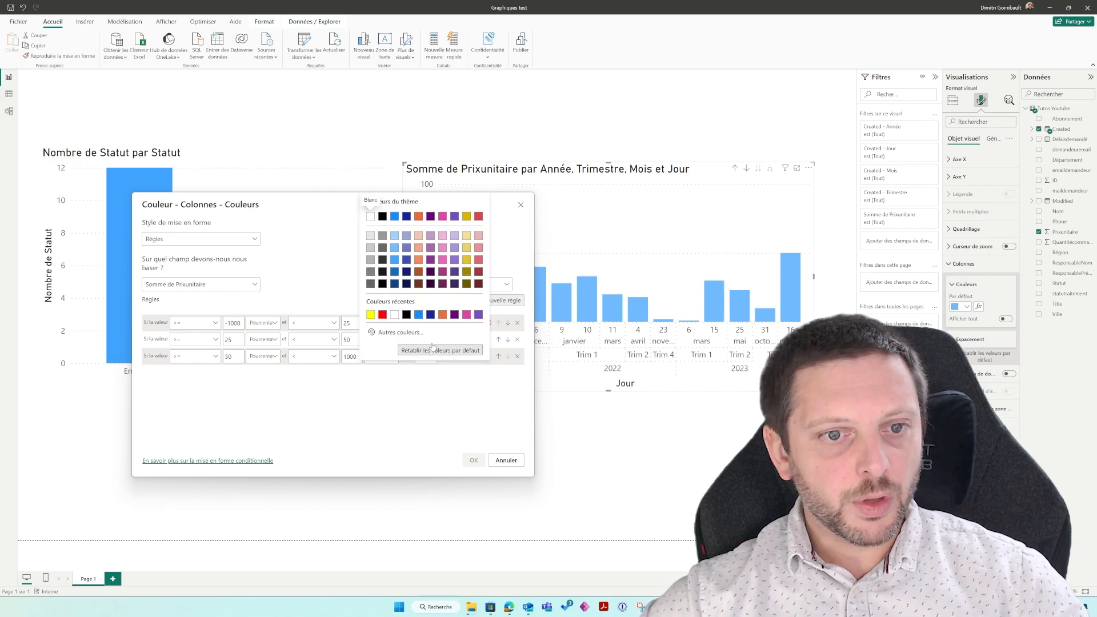
click(397, 332)
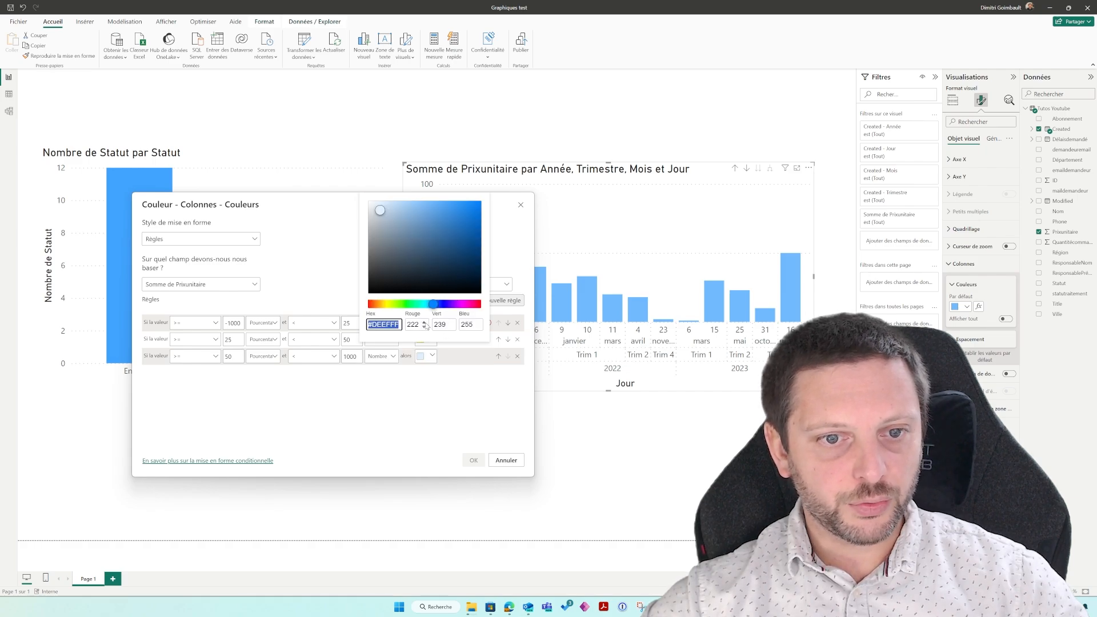
click(424, 322)
double_click(413, 324)
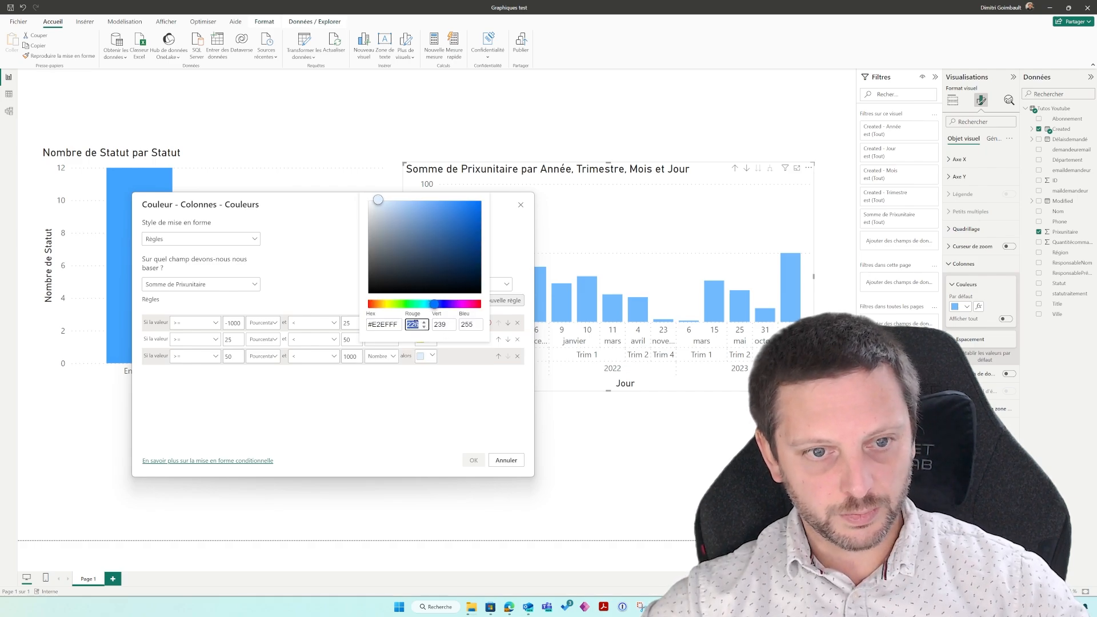
text(0)
click(439, 324)
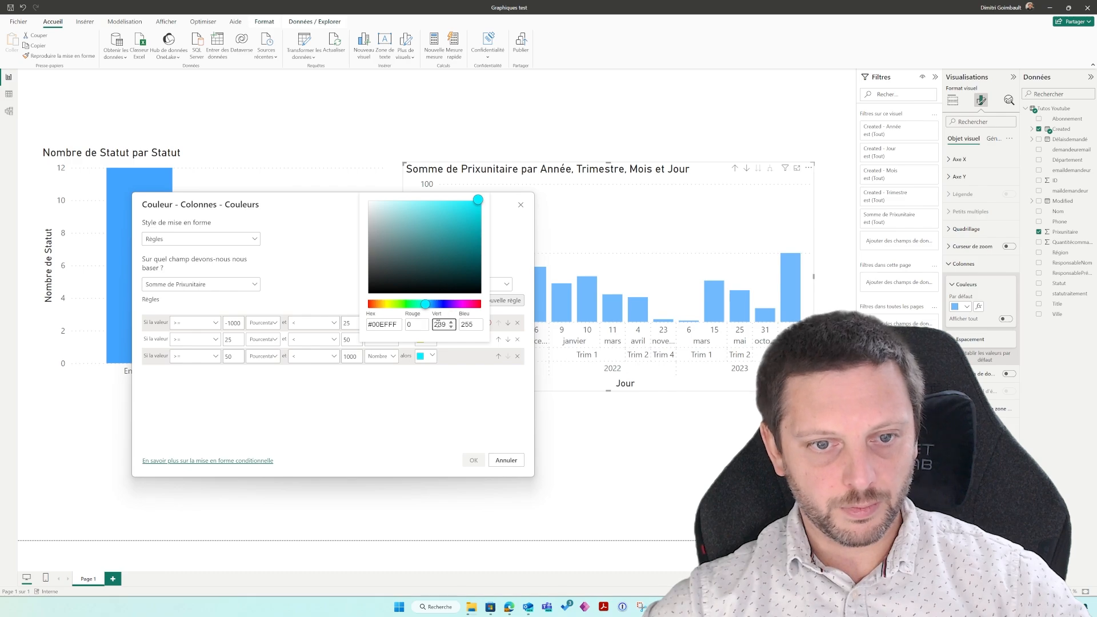
double_click(439, 324)
text(255)
click(465, 324)
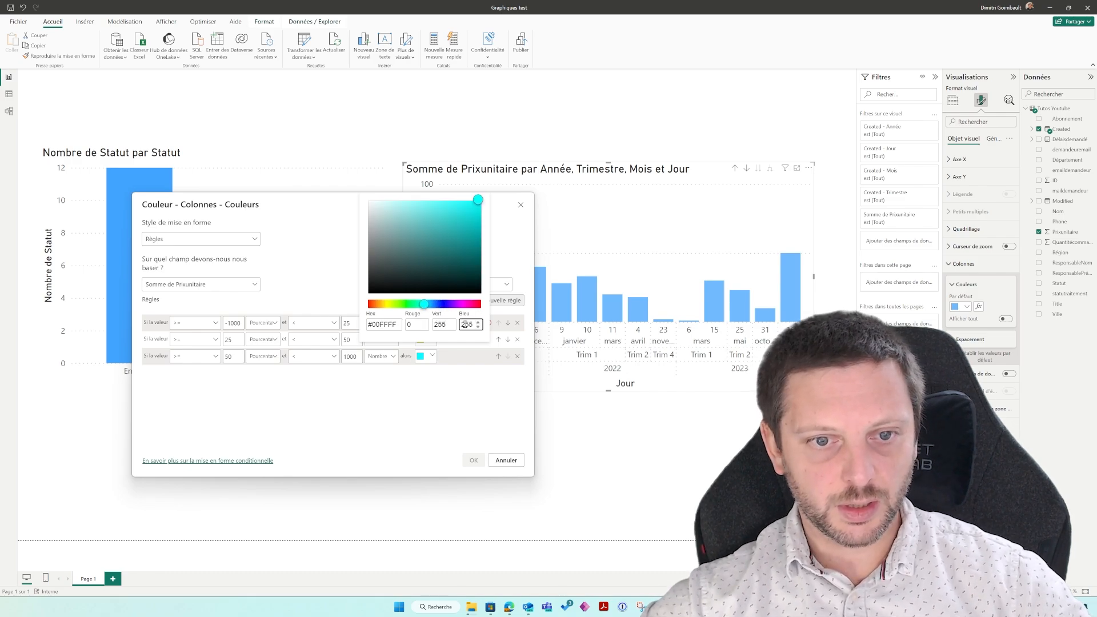
text(0)
click(455, 409)
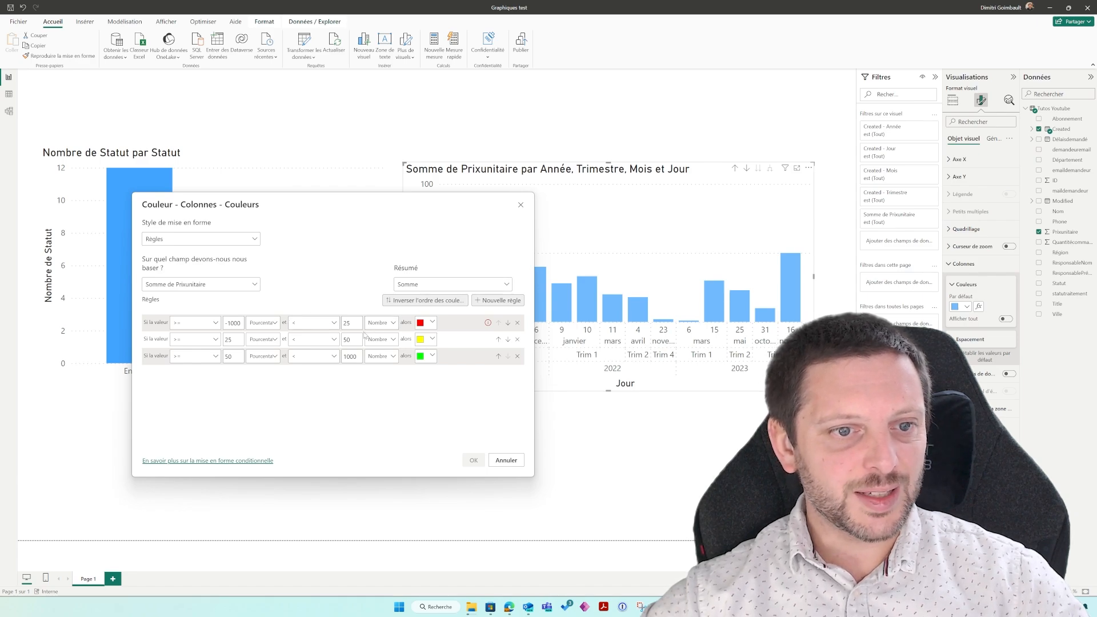
Step: Set the lower limit type of all three rules to Nombre and apply the conditional column colours
click(265, 323)
click(262, 337)
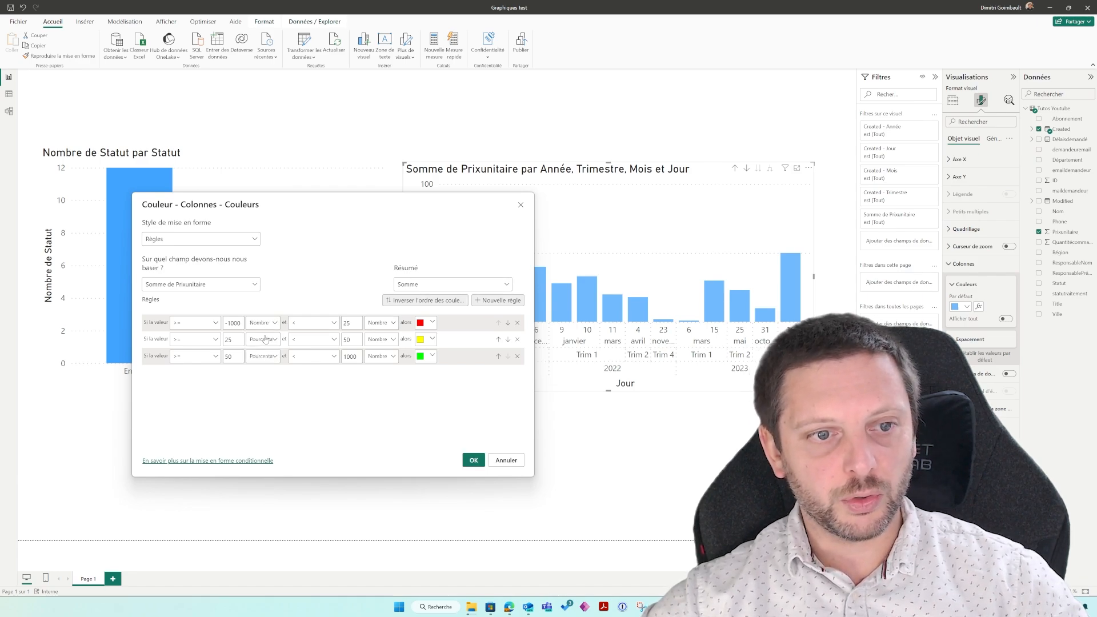
click(268, 339)
click(260, 354)
click(262, 356)
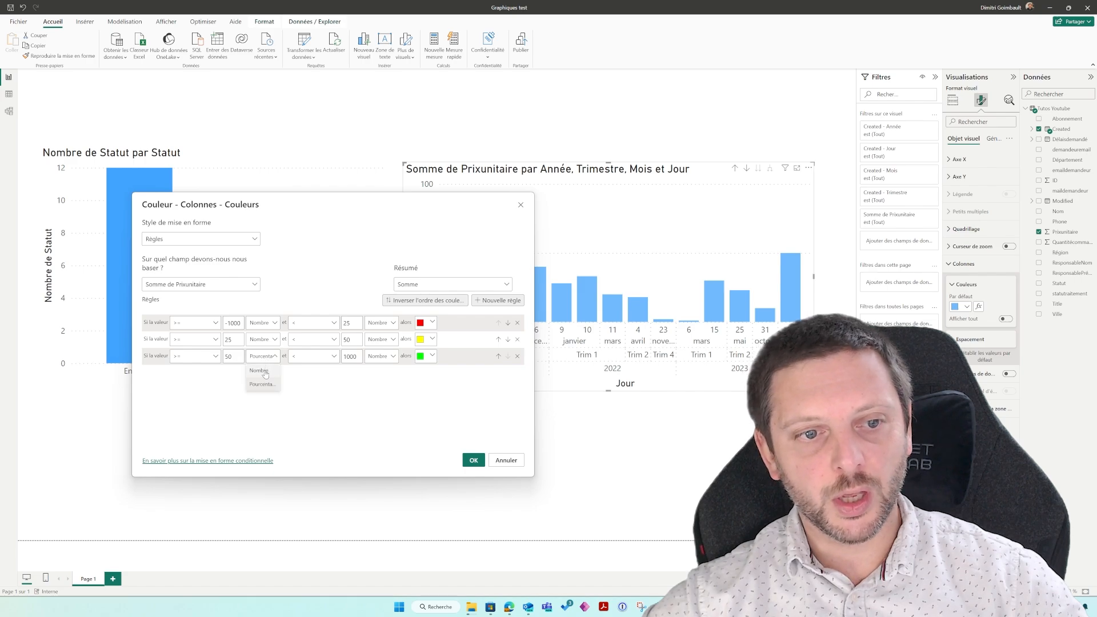
click(261, 371)
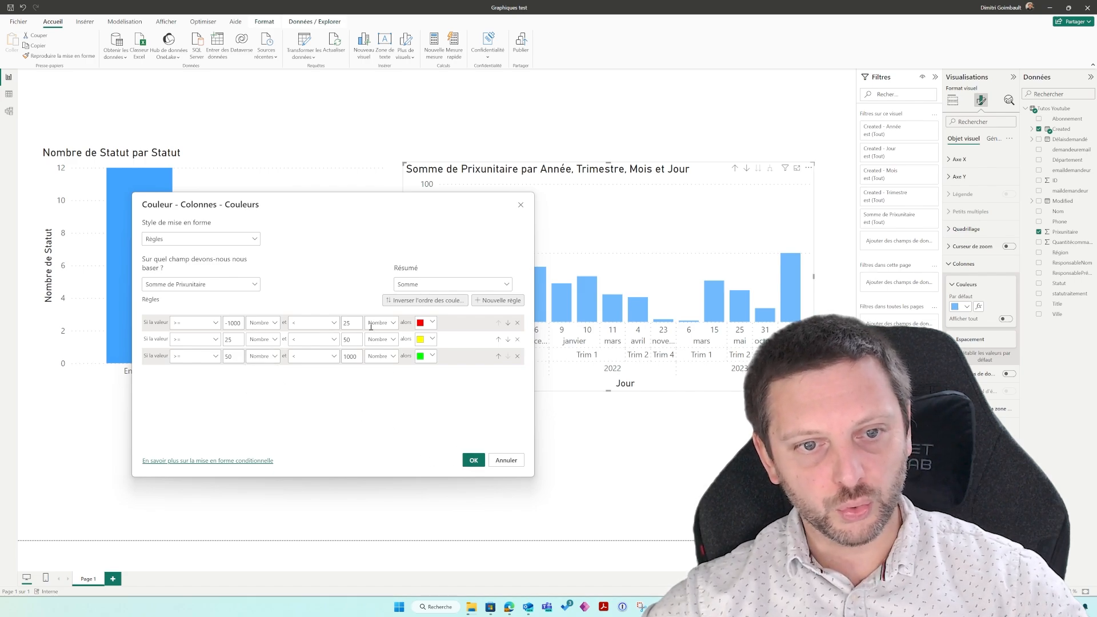
click(472, 460)
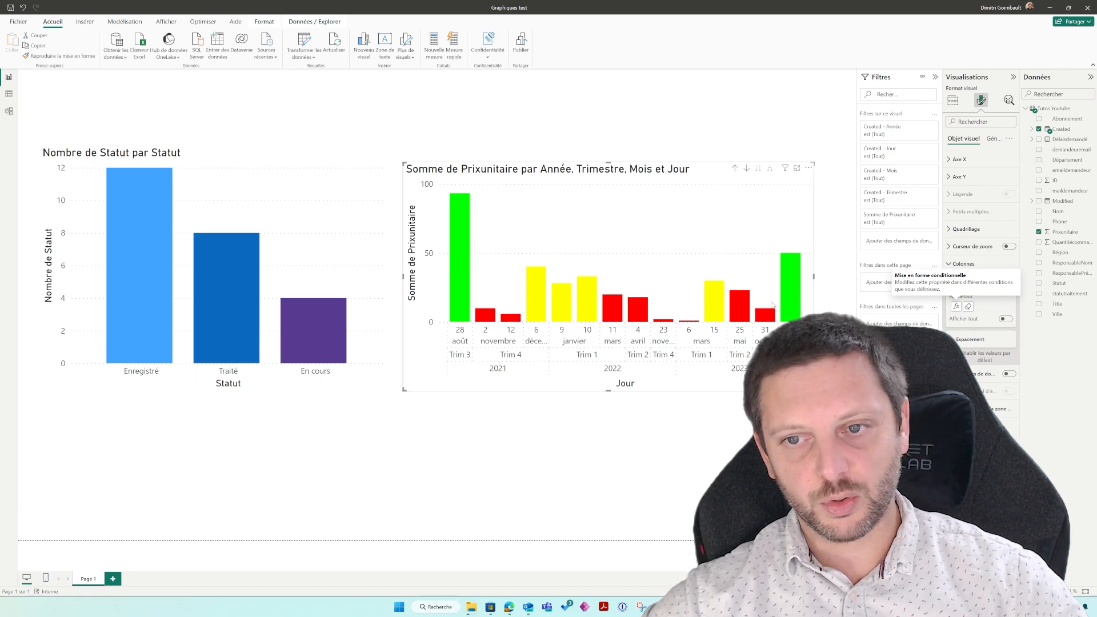
Step: Try the Prixunitaire visual as a 100% stacked column chart, a line chart and an area chart
mouse_move(790, 289)
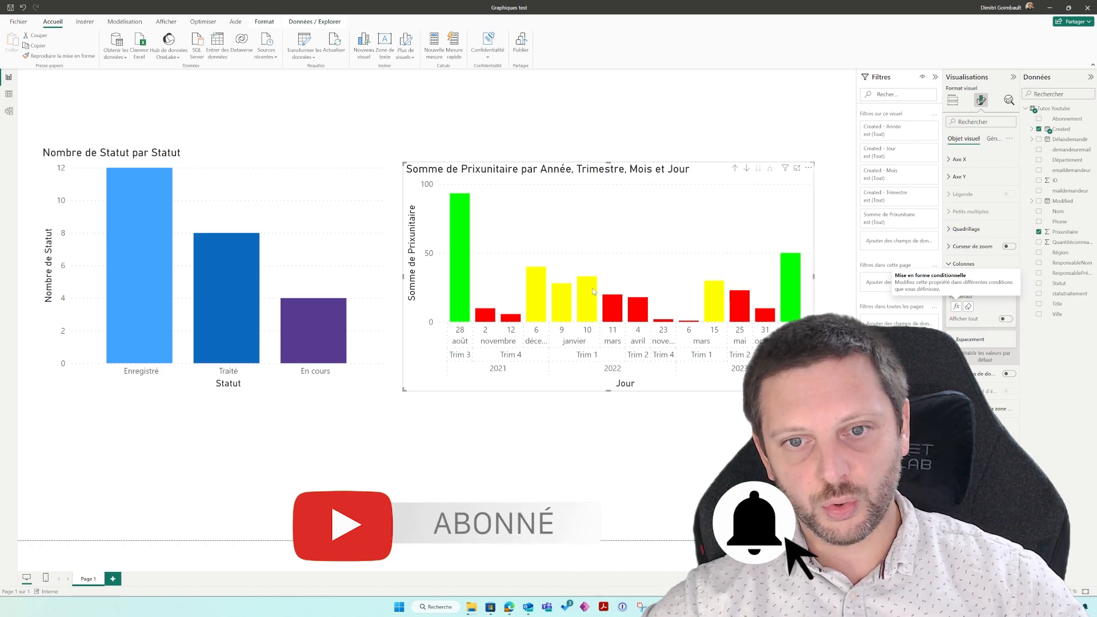
mouse_move(589, 288)
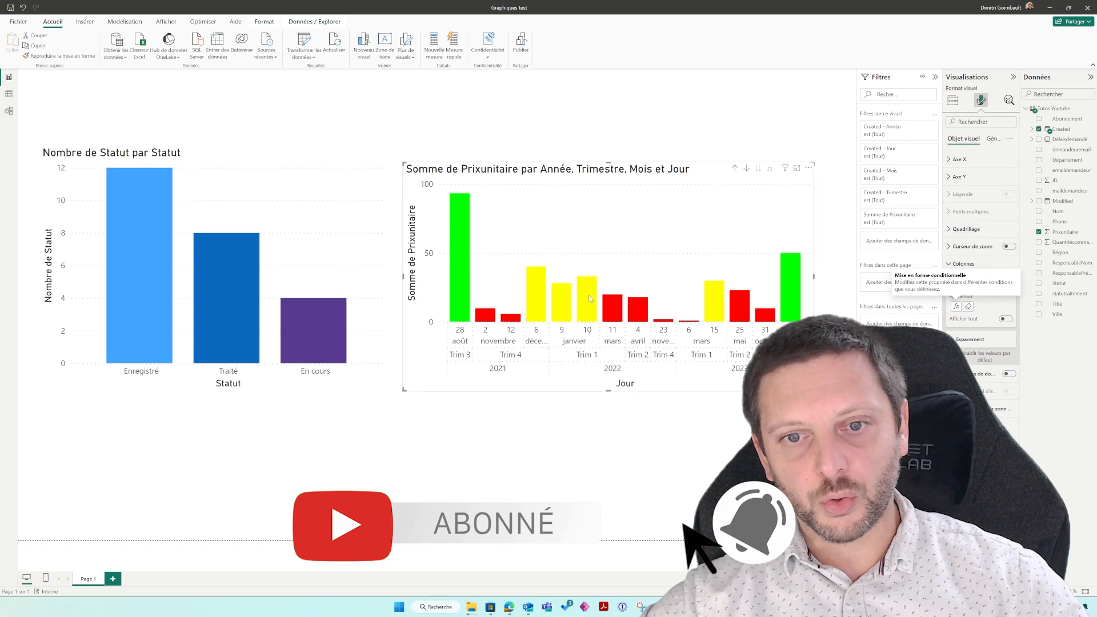
mouse_move(610, 307)
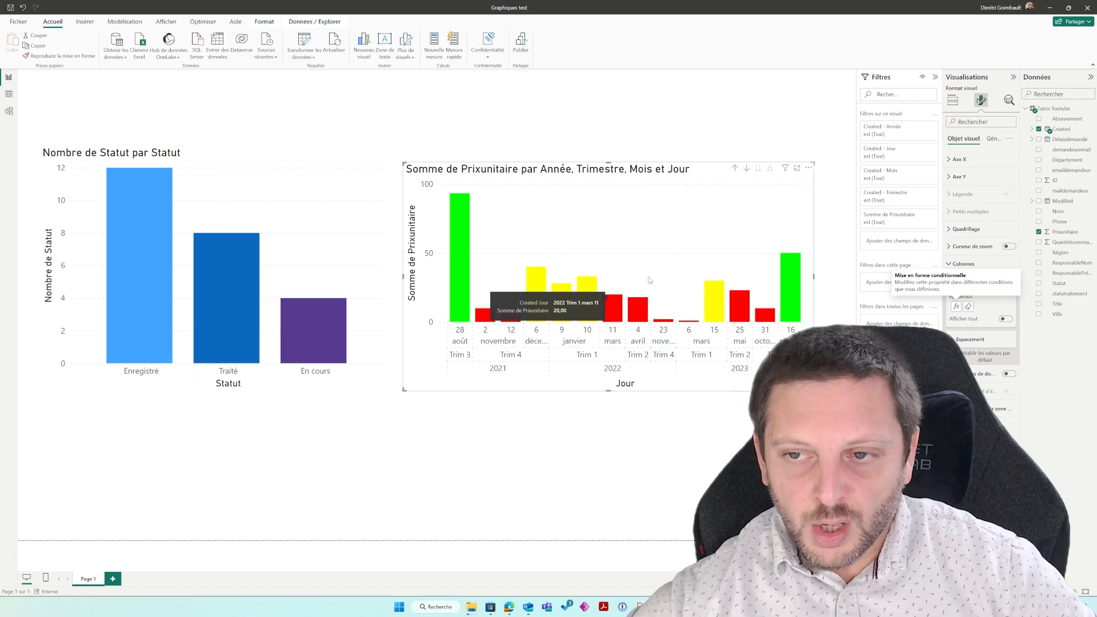
click(952, 101)
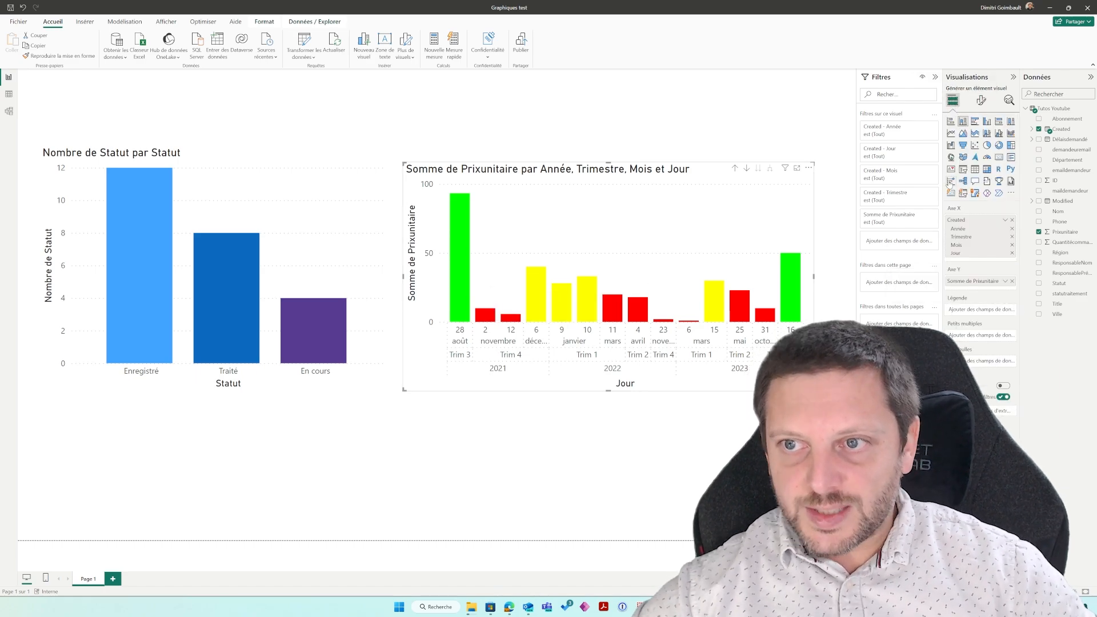
click(975, 121)
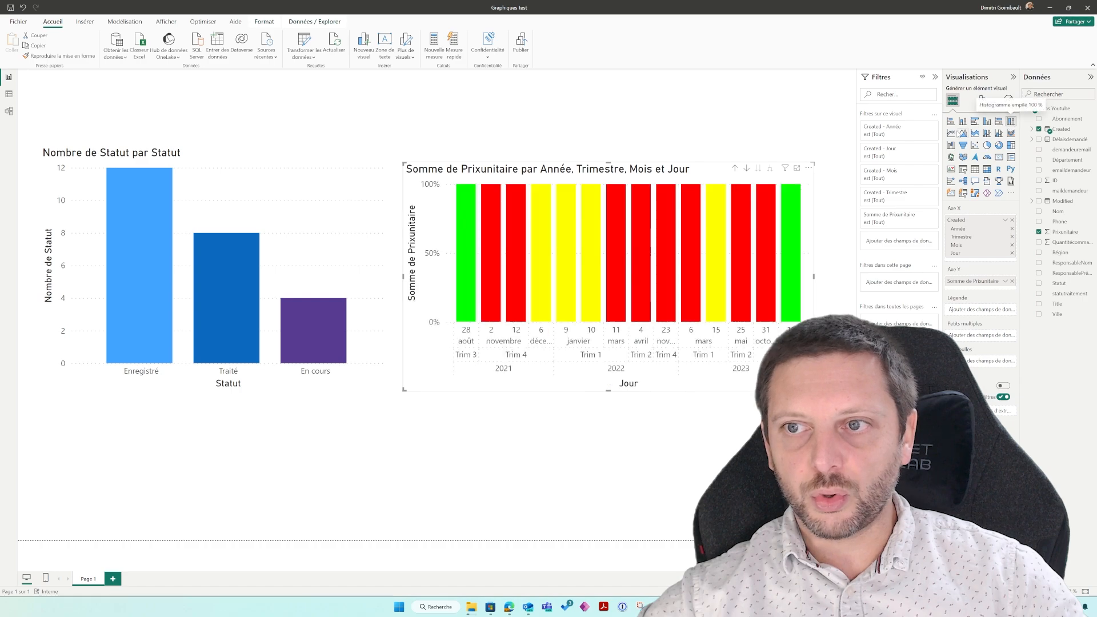
click(952, 134)
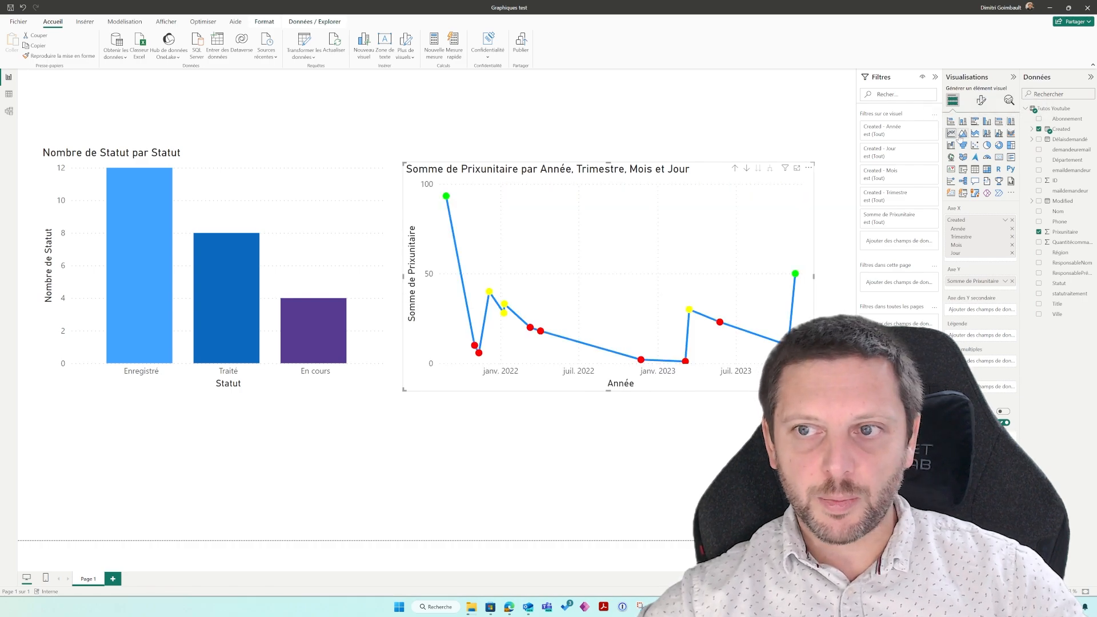
click(963, 135)
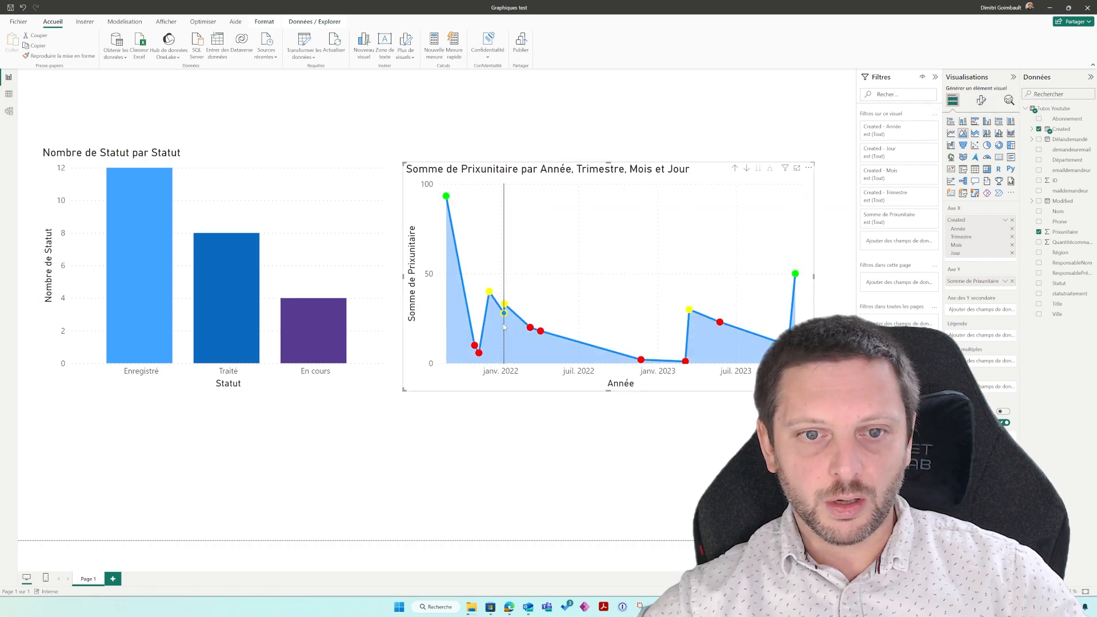
Step: Examine the area chart's formatting options for lines, the secondary Y axis, and the Y axis range and values
click(981, 102)
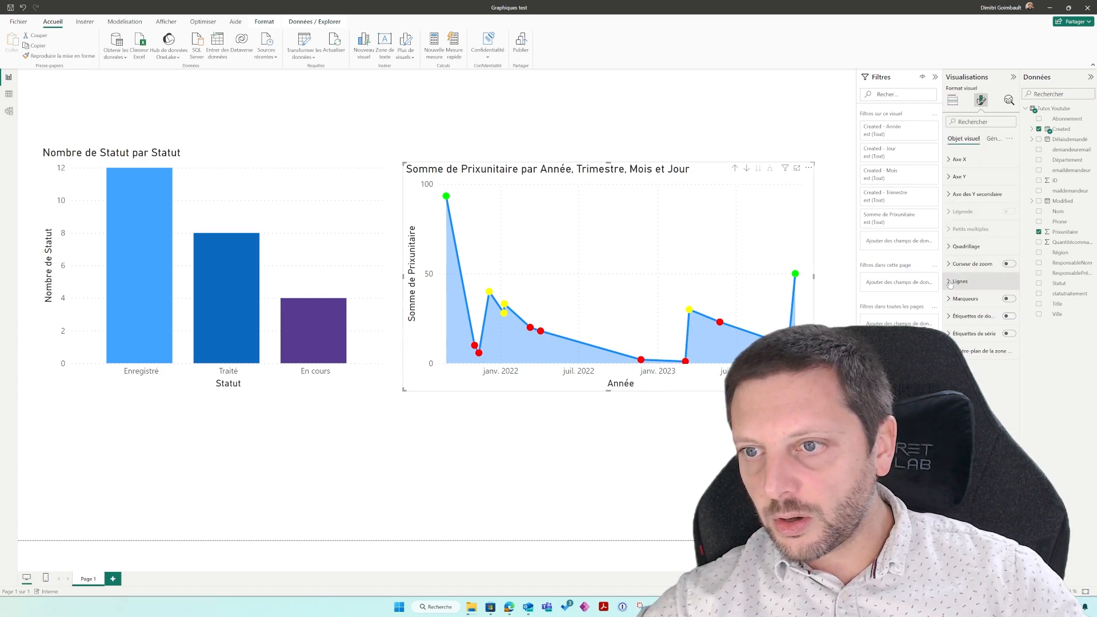
click(950, 285)
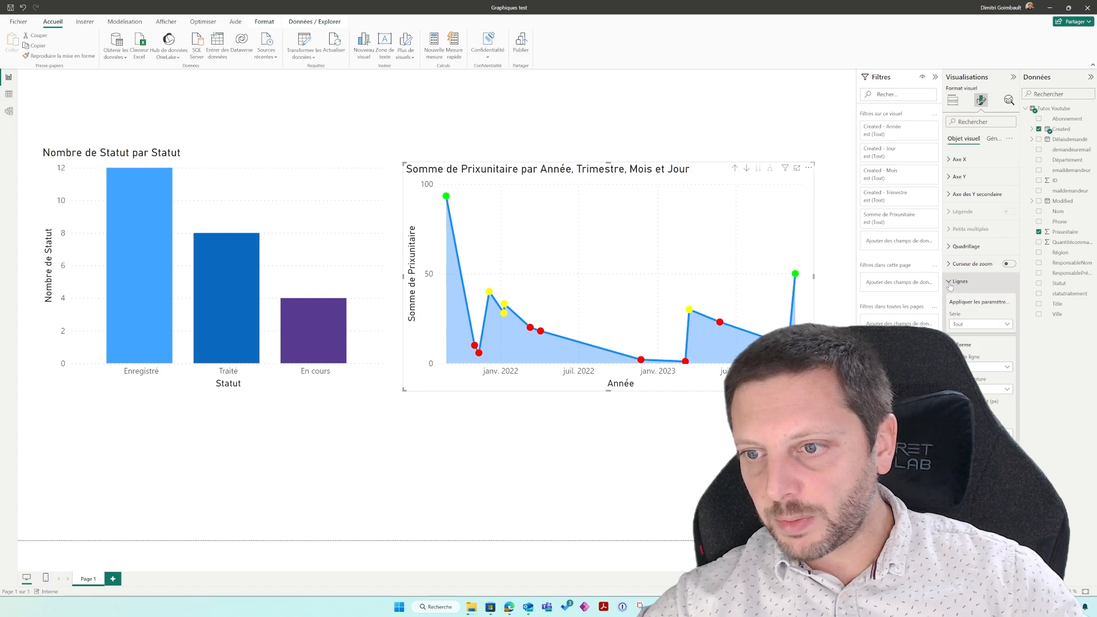
scroll(981, 286, down, 1)
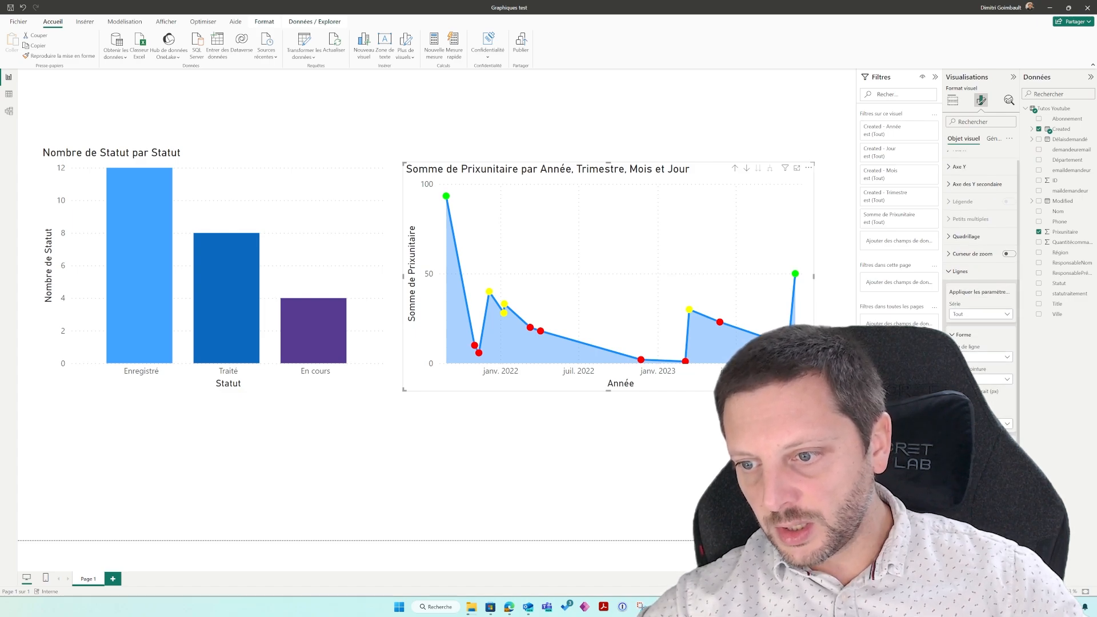
scroll(981, 285, down, 2)
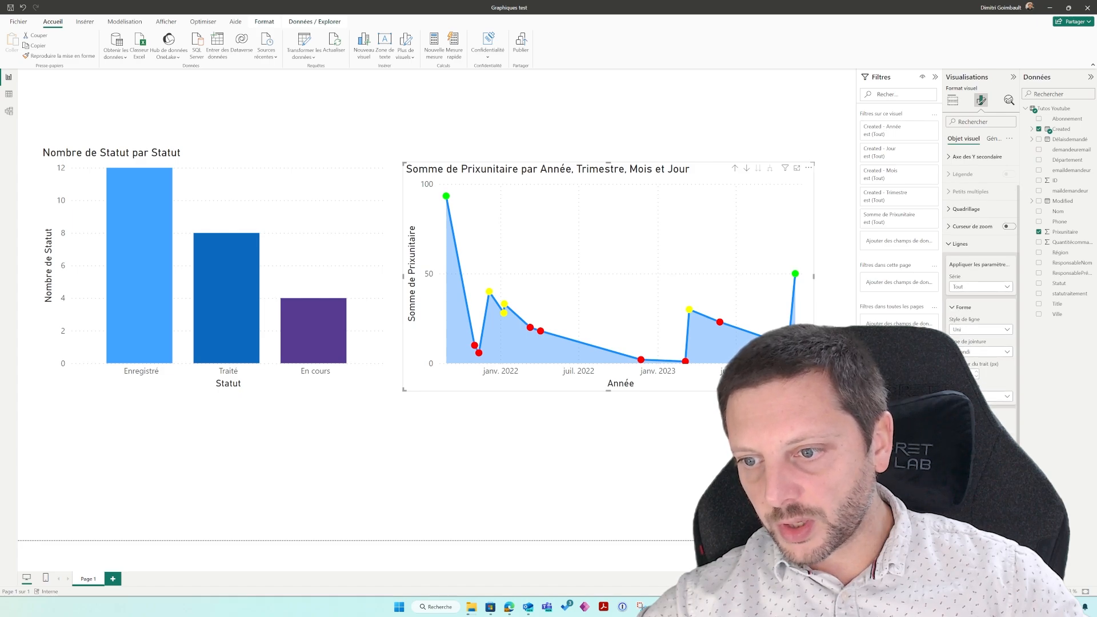
scroll(981, 285, up, 2)
click(952, 330)
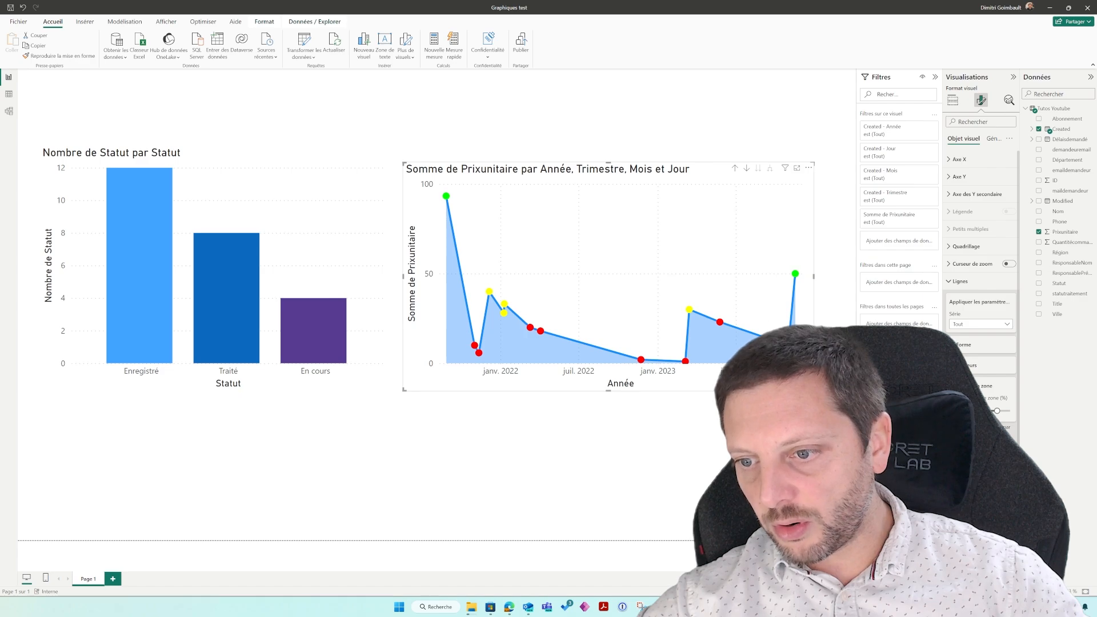
scroll(981, 257, down, 1)
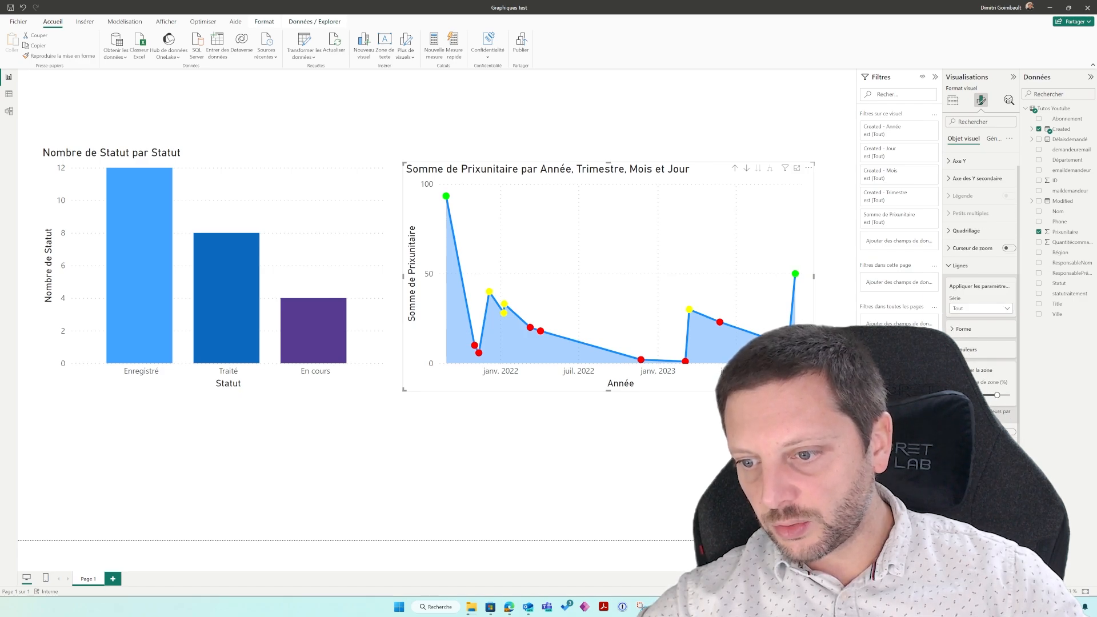
scroll(952, 197, up, 1)
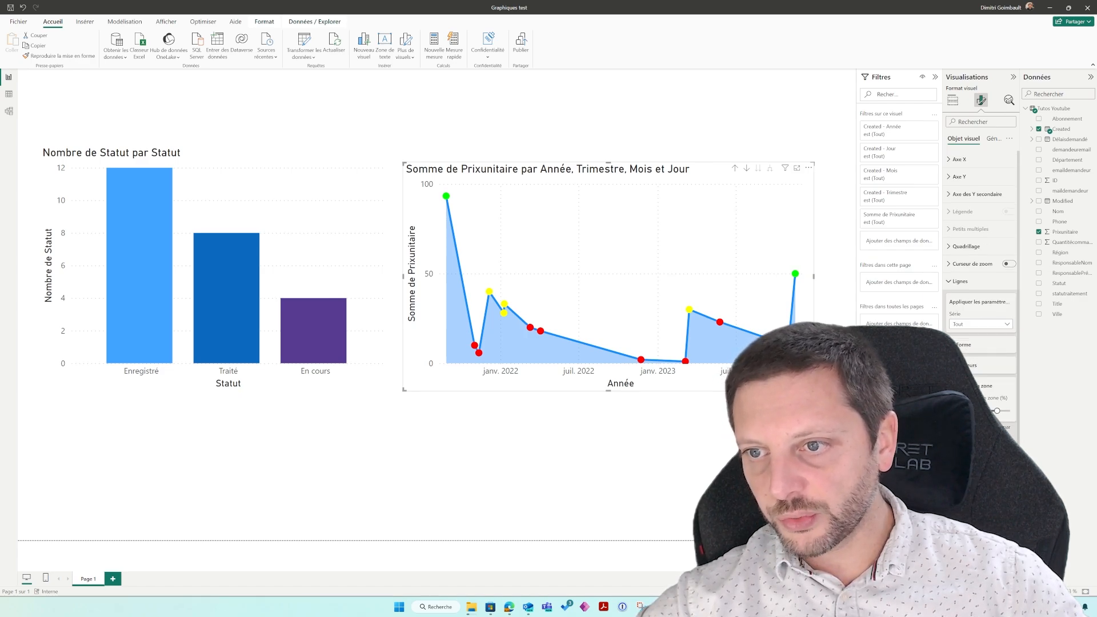
click(953, 196)
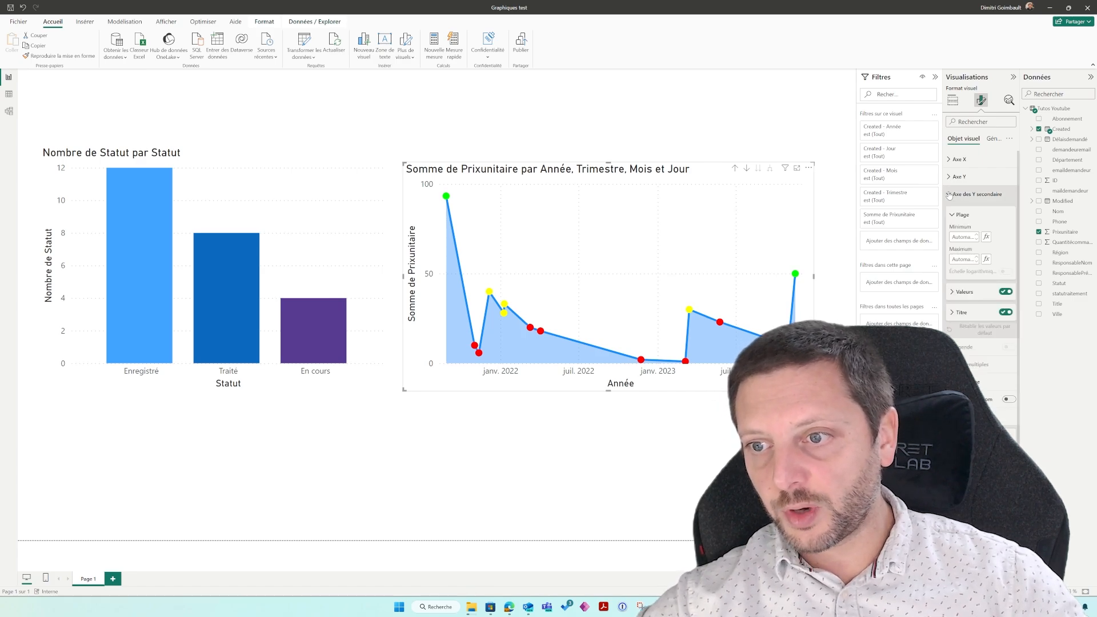
click(955, 177)
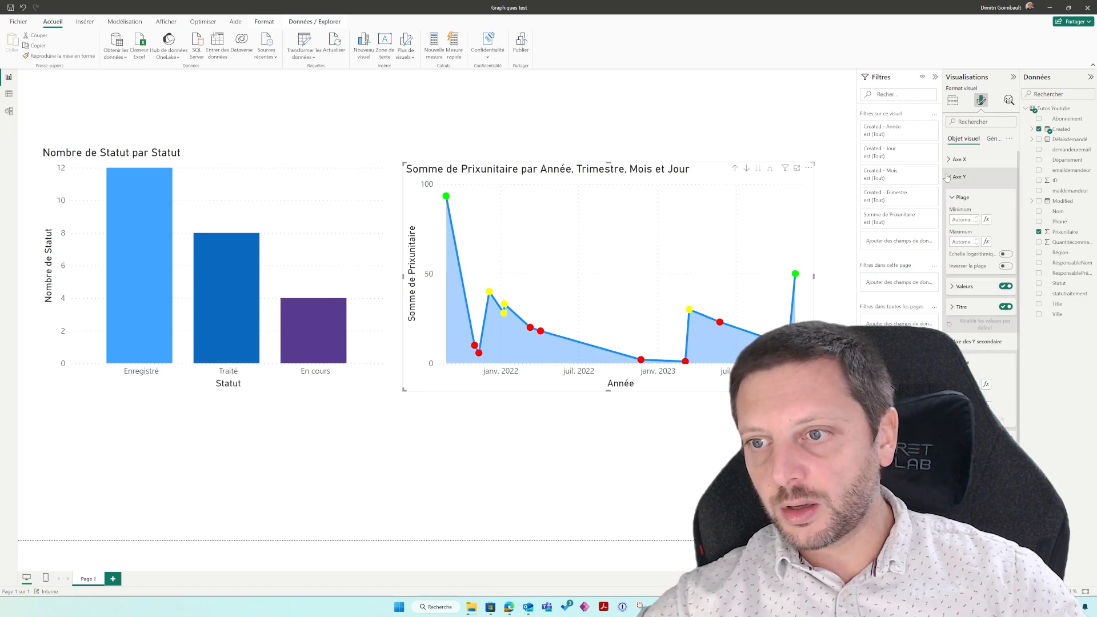
click(952, 287)
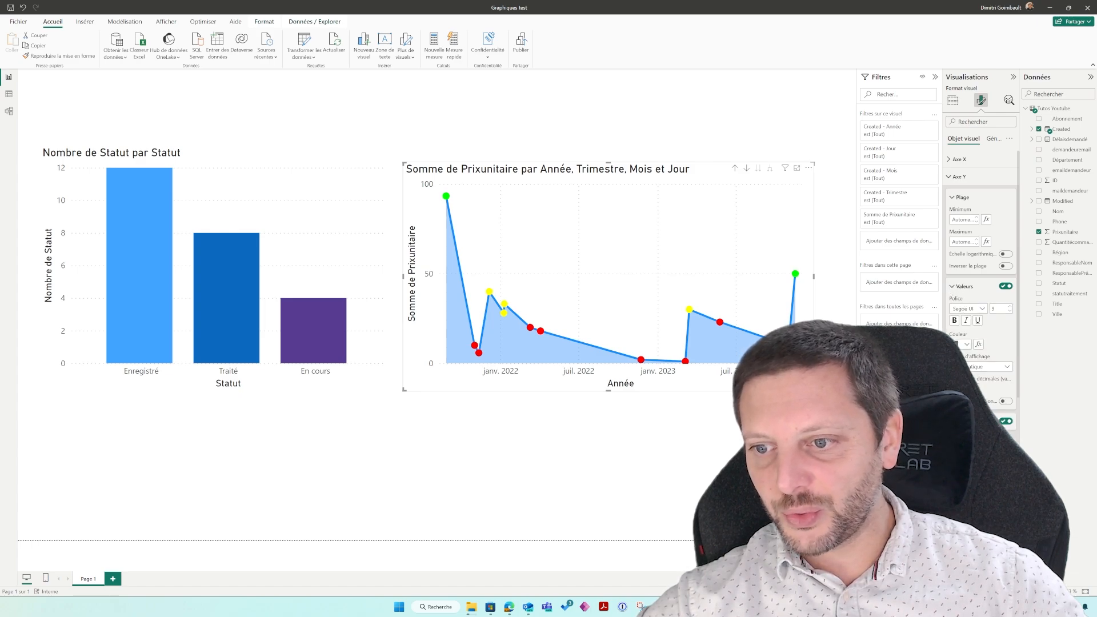
click(948, 177)
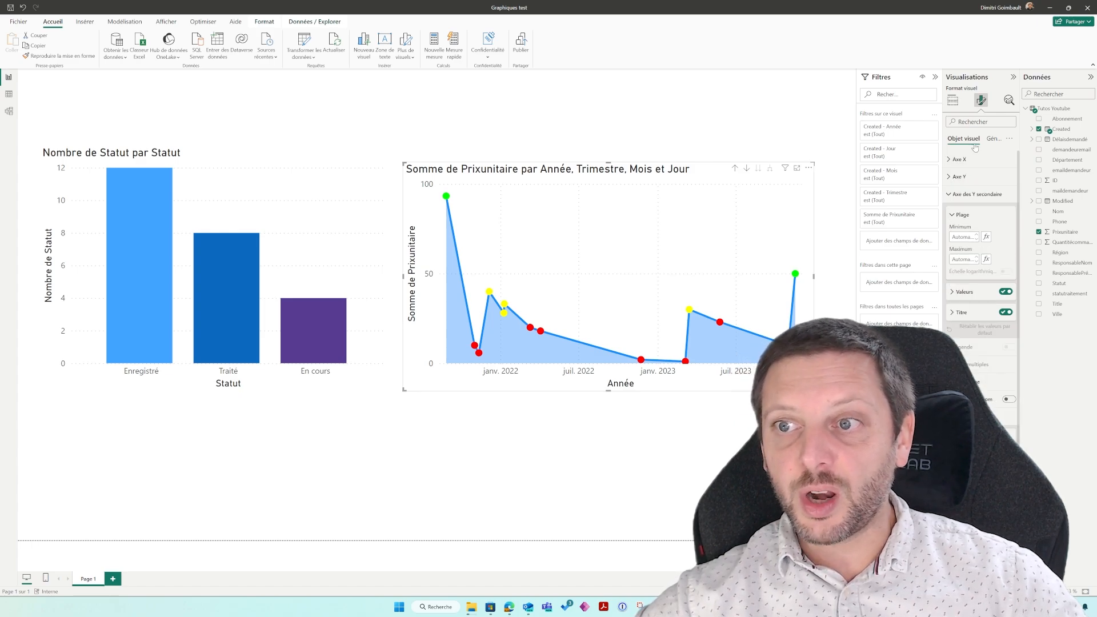
click(948, 194)
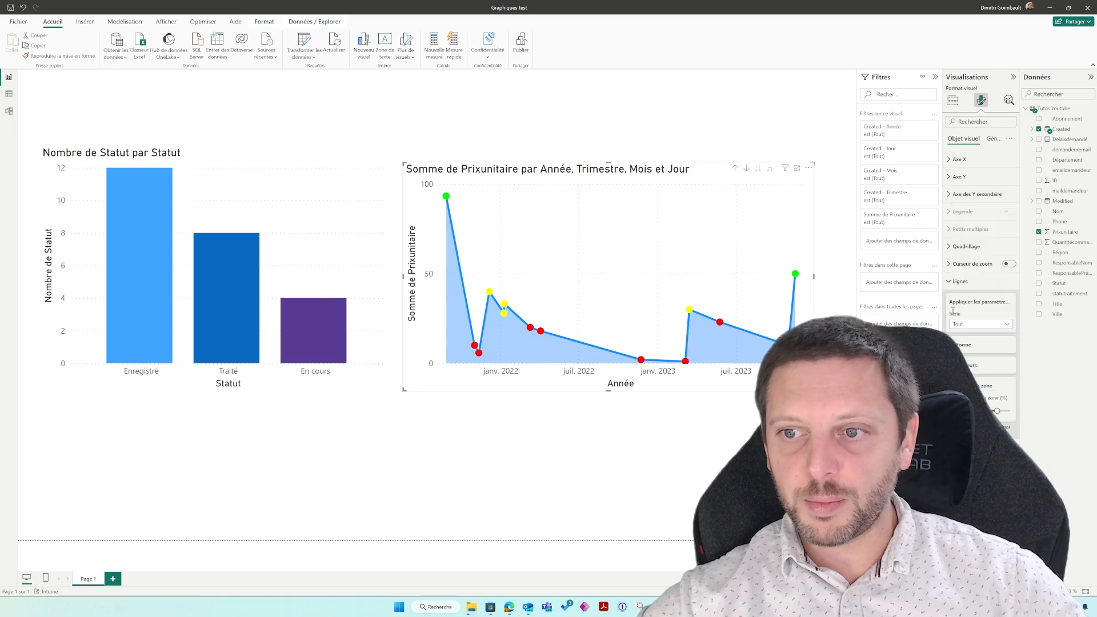
click(950, 282)
click(949, 282)
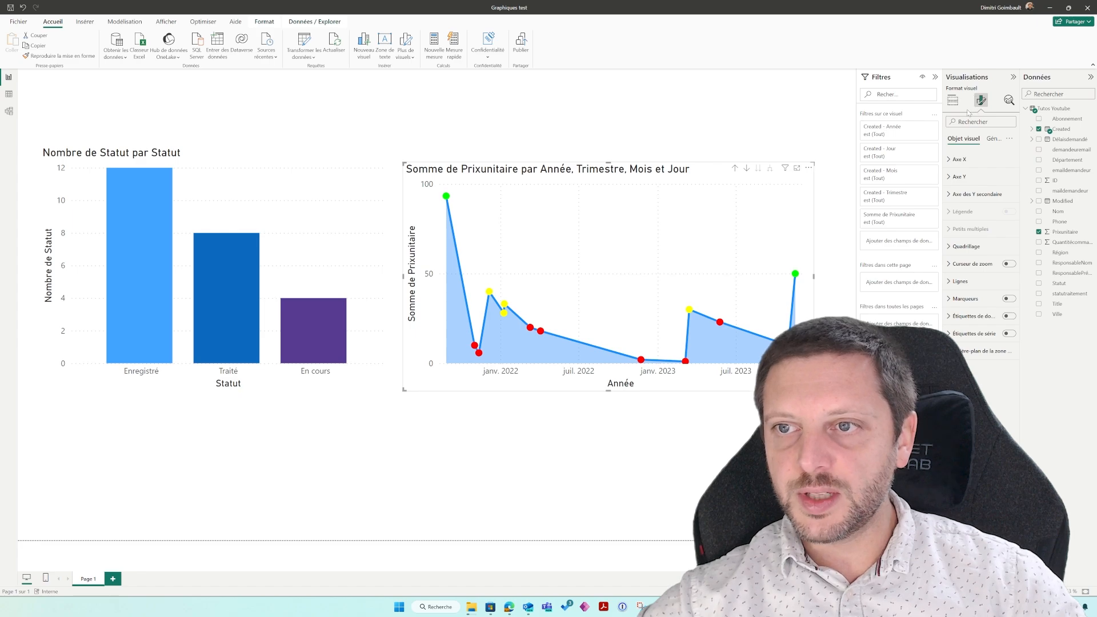
Step: Try combo, ribbon and funnel versions of the Prixunitaire visual, and change it to a stacked bar chart
click(952, 100)
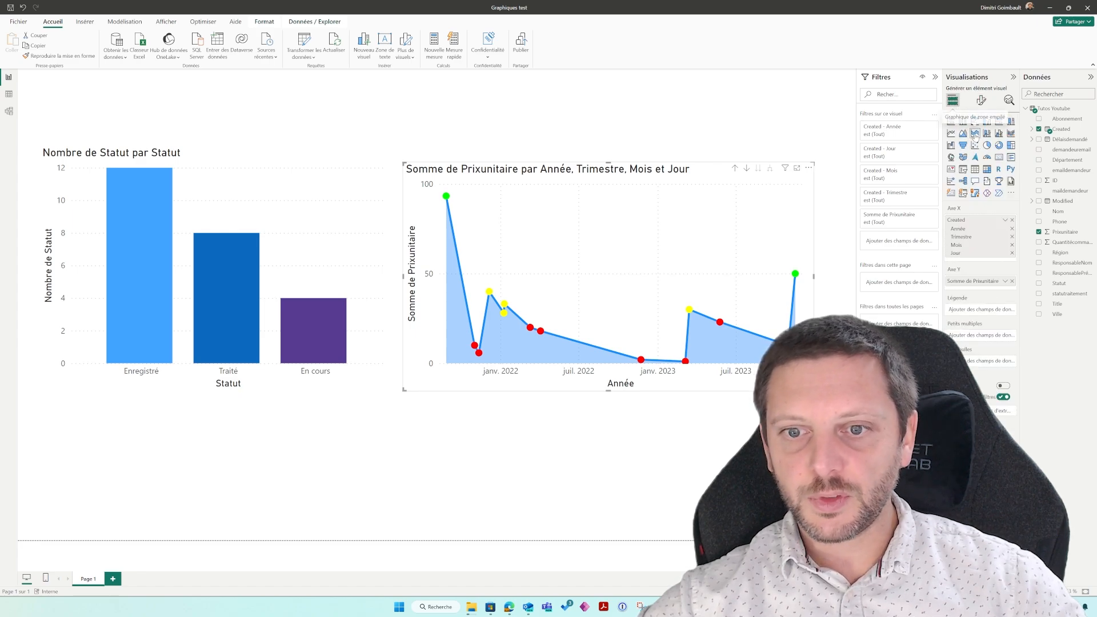
click(987, 134)
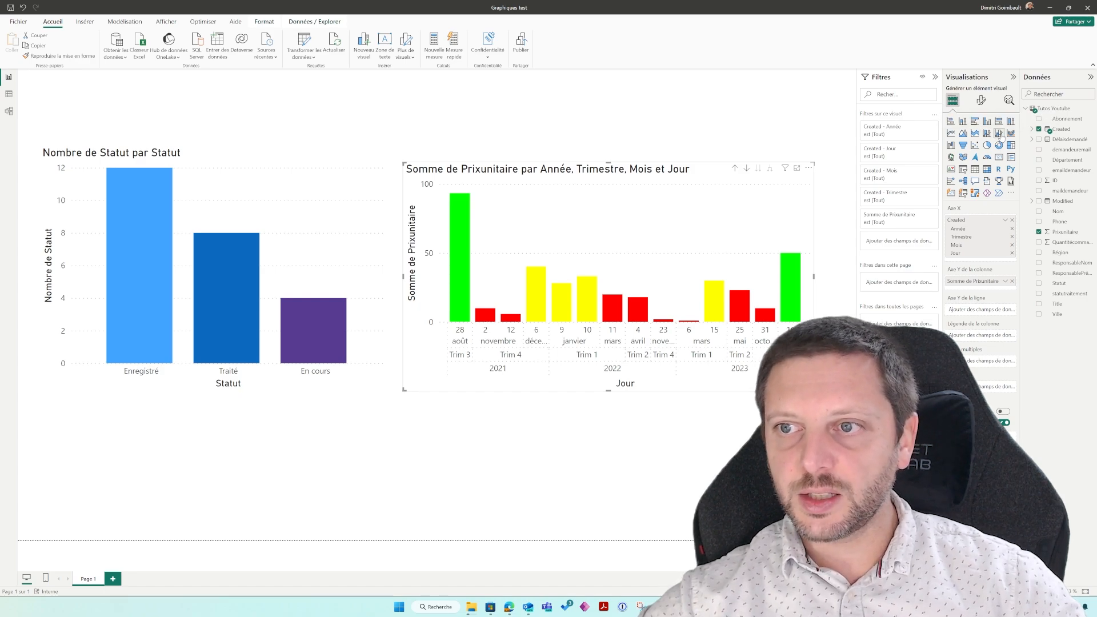
click(1011, 133)
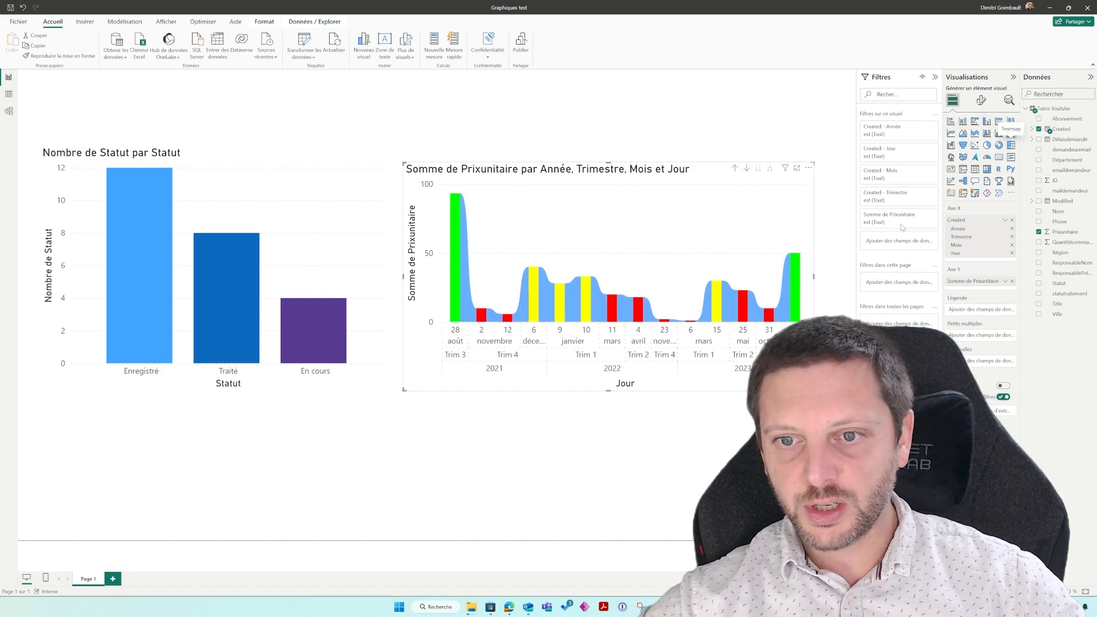
click(950, 145)
click(963, 145)
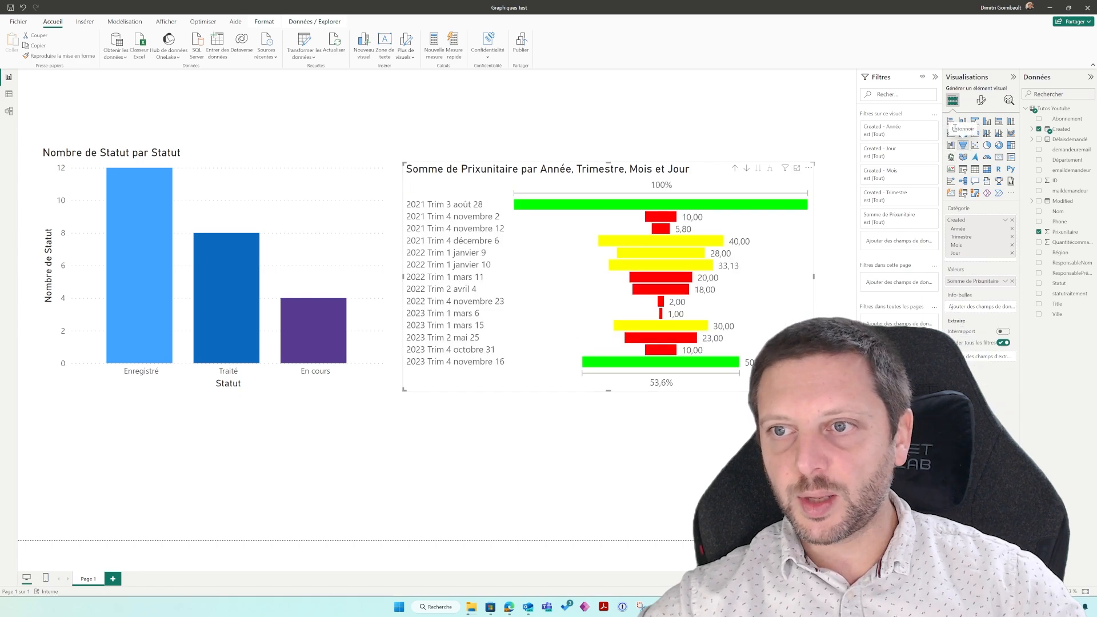
click(950, 121)
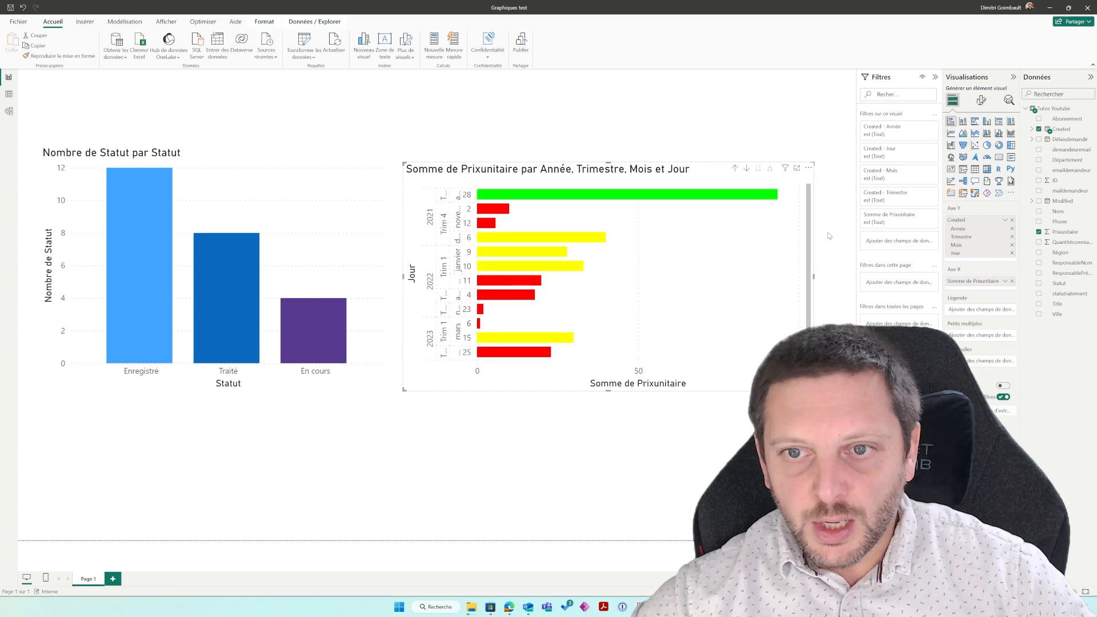
Step: Change the Prixunitaire visual to a stacked column chart, and roll its date axis up to months and back to days
click(963, 121)
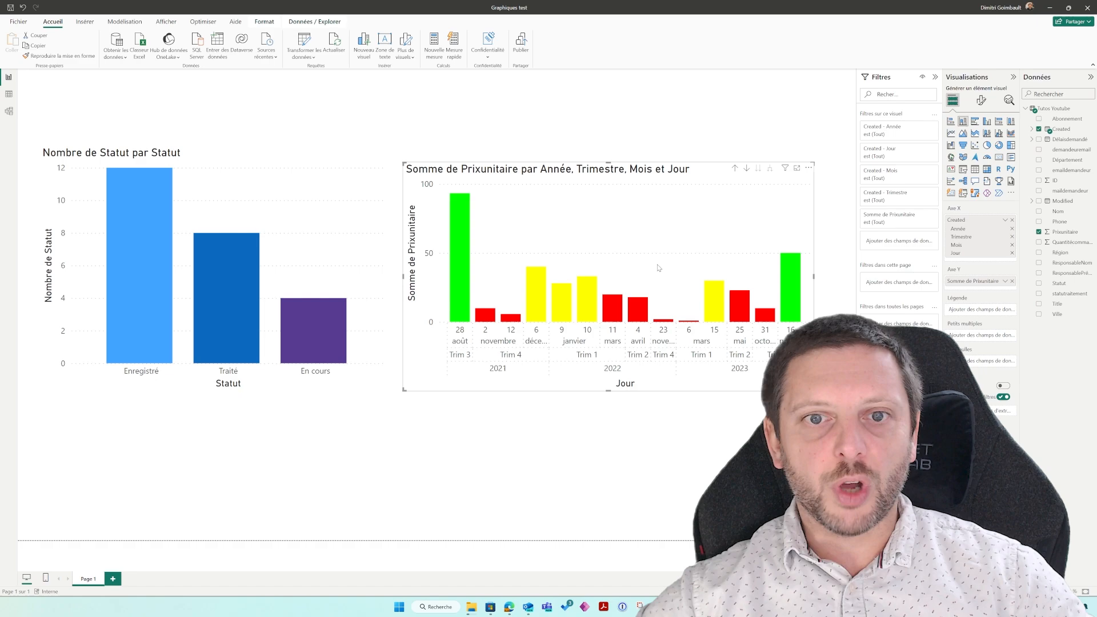
click(734, 169)
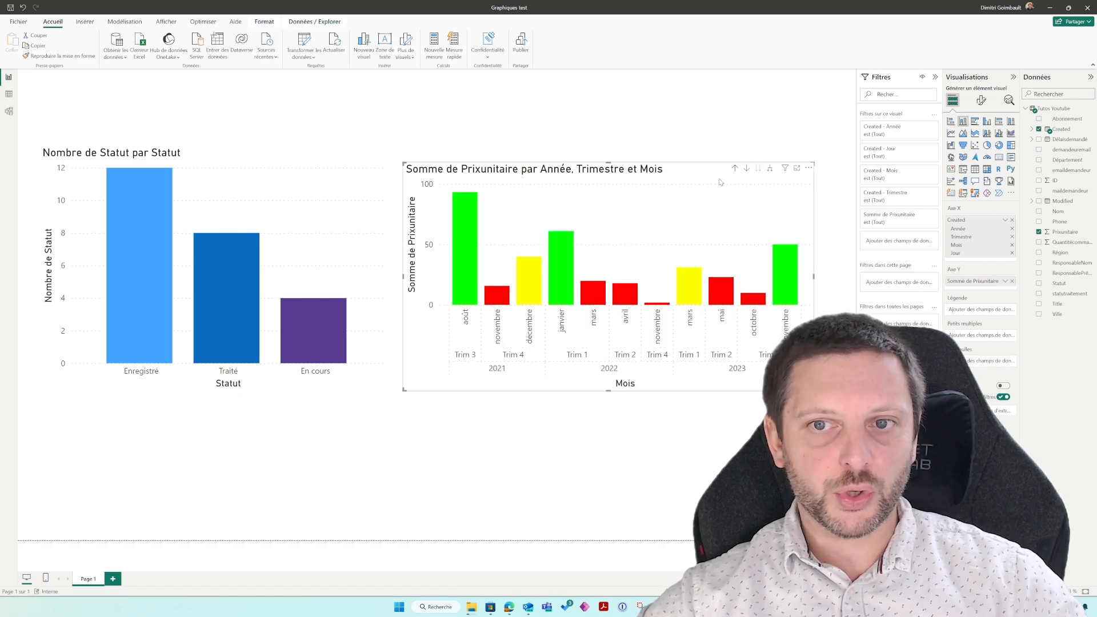
click(746, 168)
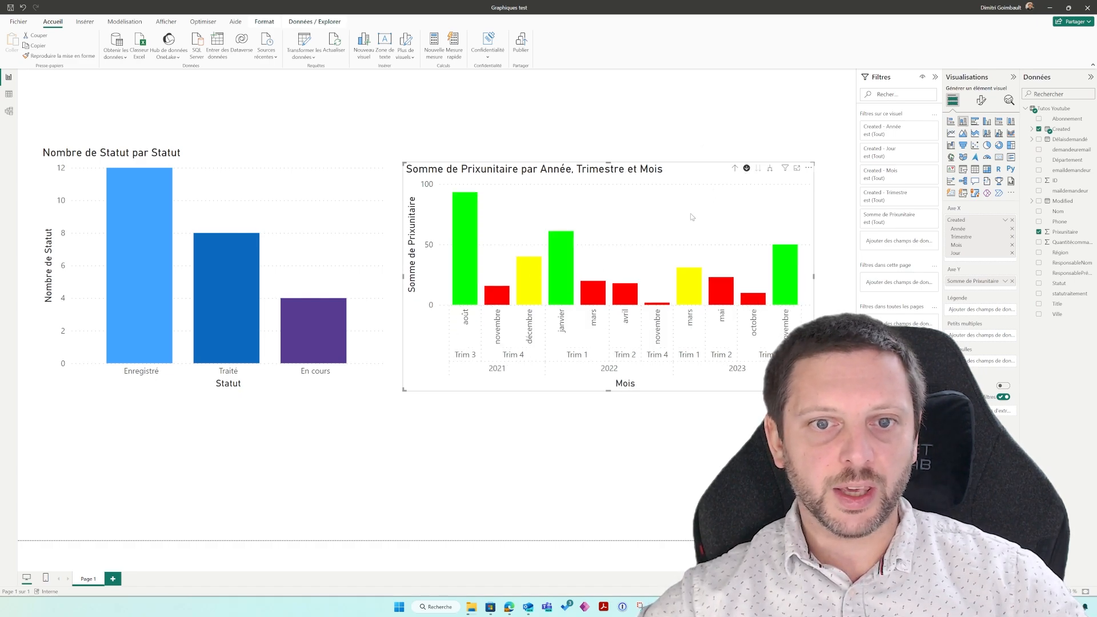
click(747, 169)
click(770, 169)
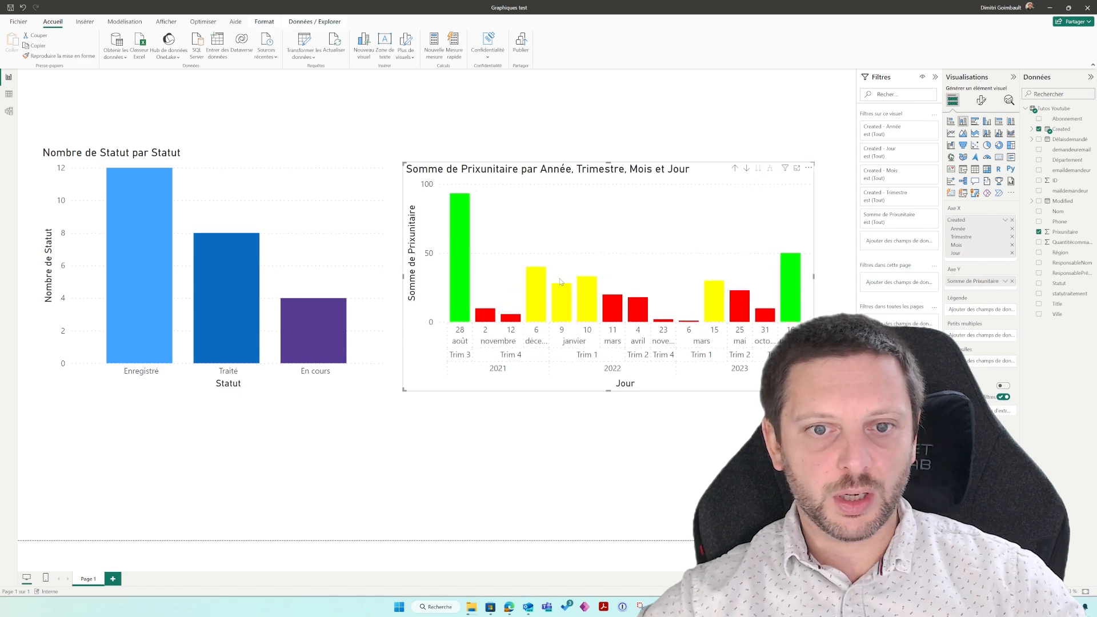
Step: Roll the Prixunitaire date axis up through months and quarters to years, and expand it again to the day level
click(737, 169)
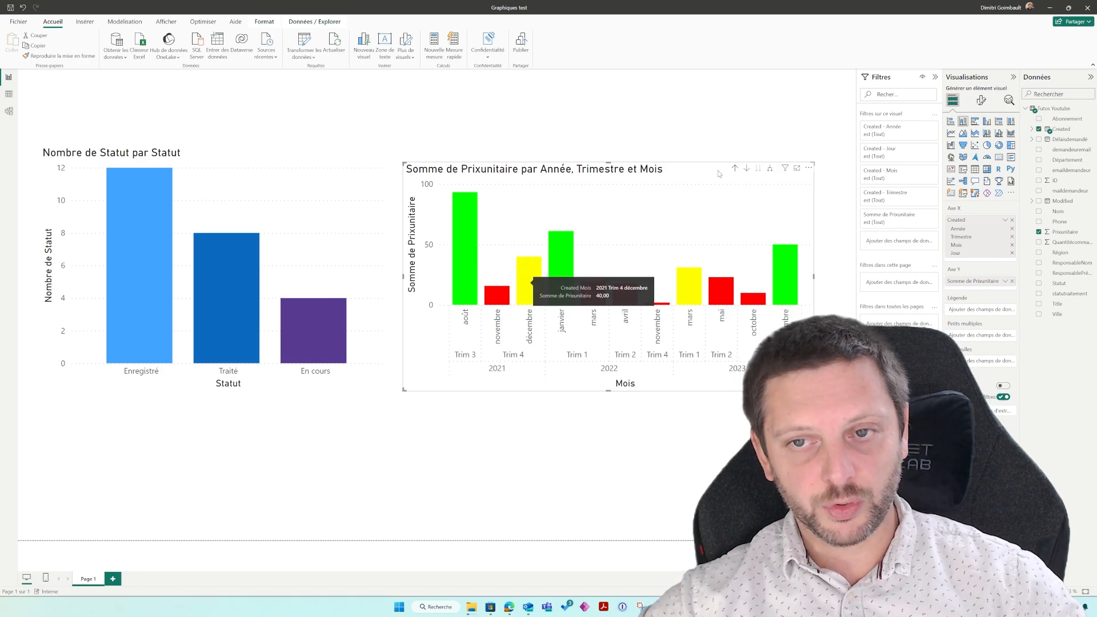
click(735, 168)
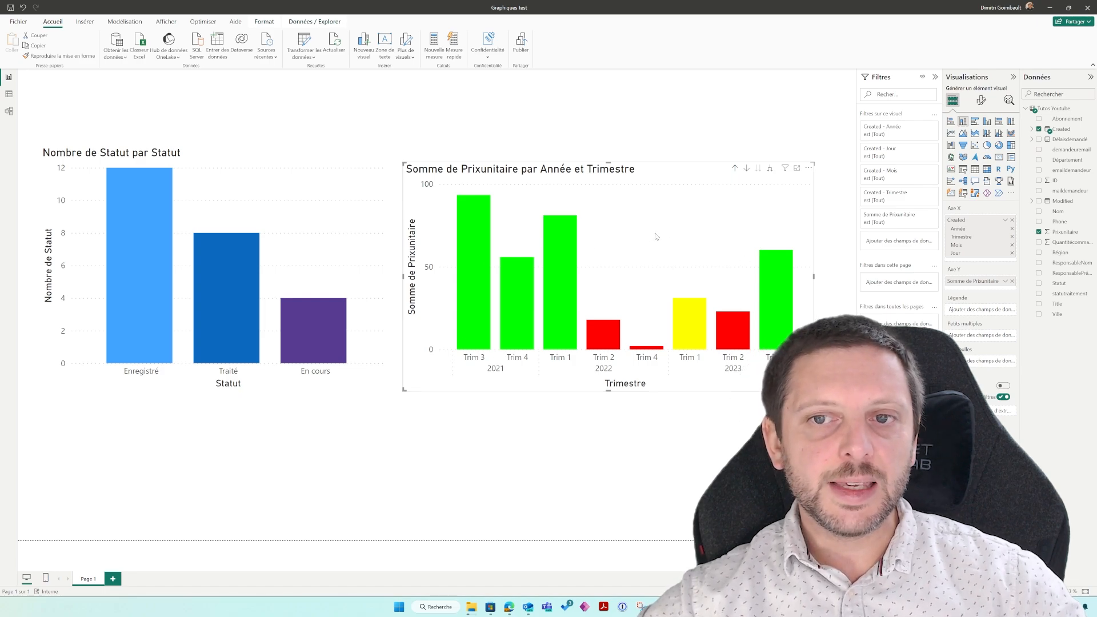
click(735, 169)
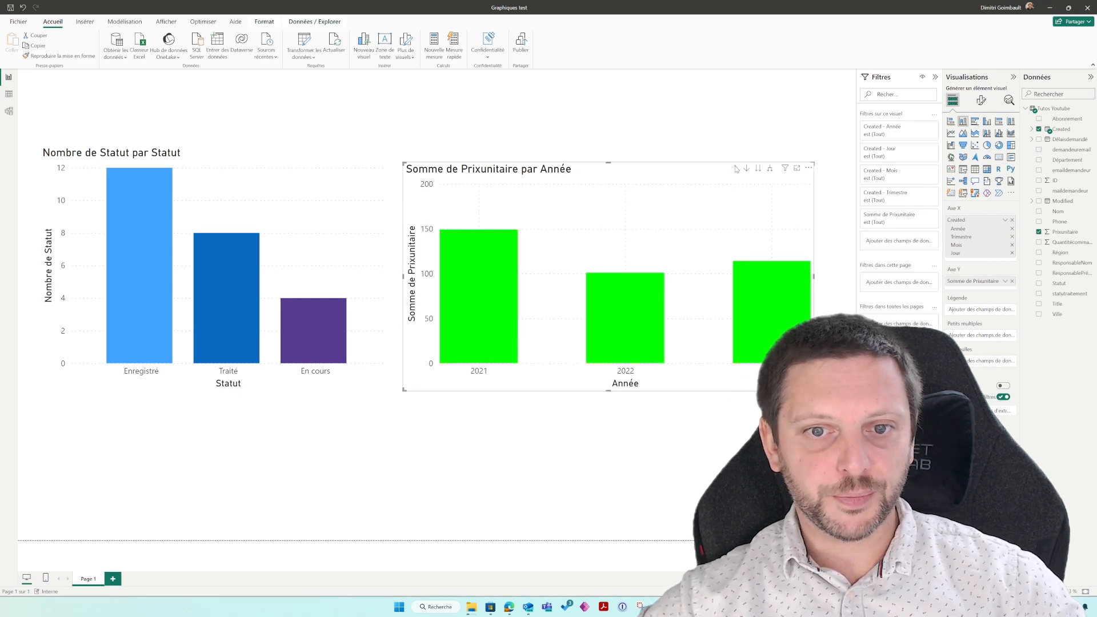
click(770, 171)
click(770, 170)
click(770, 170)
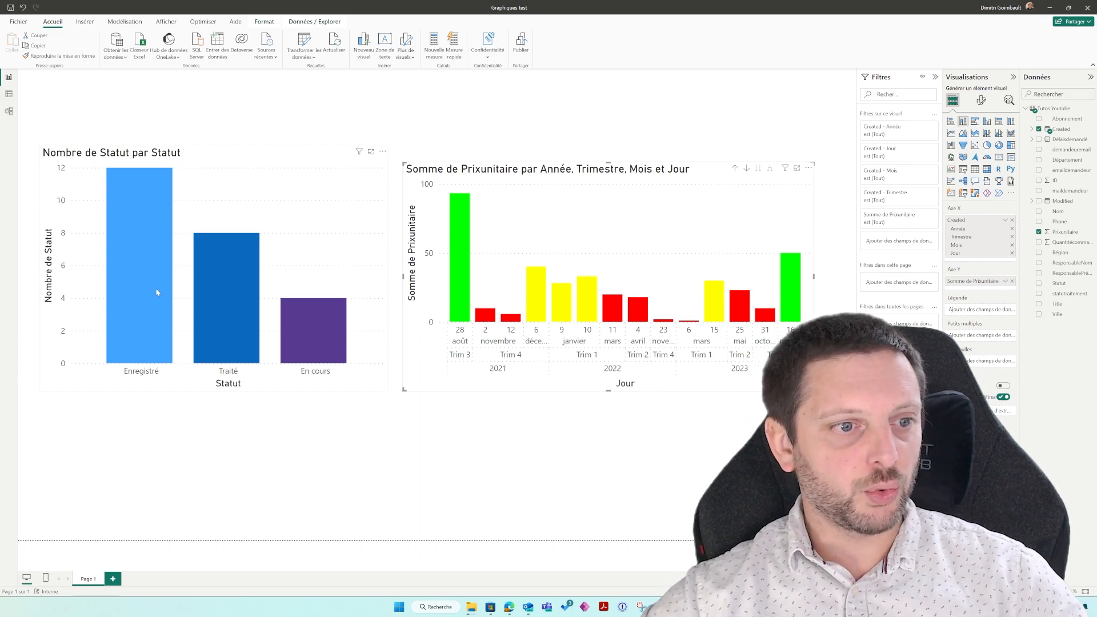
Step: Turn off the Afficher tout option in the column colour settings of the Statut visual
mouse_move(151, 327)
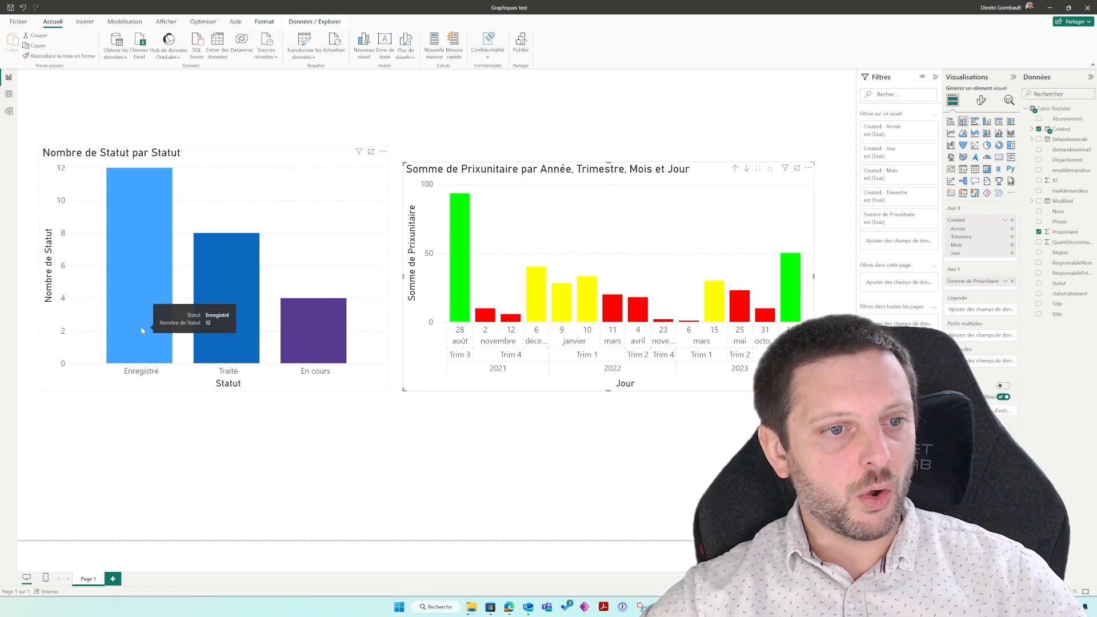
mouse_move(314, 342)
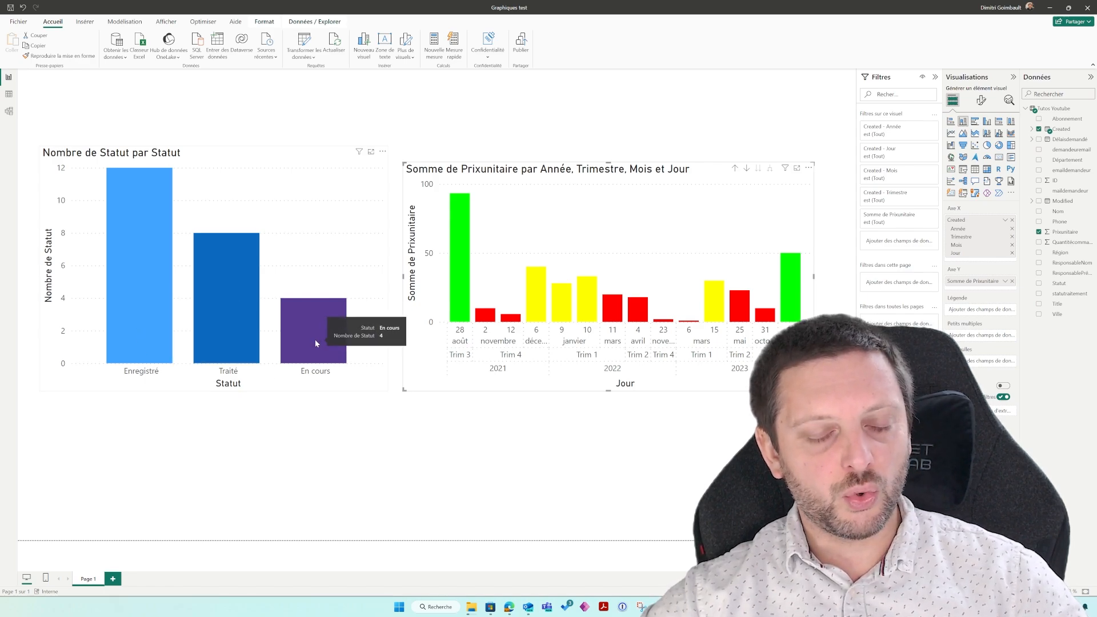
click(240, 159)
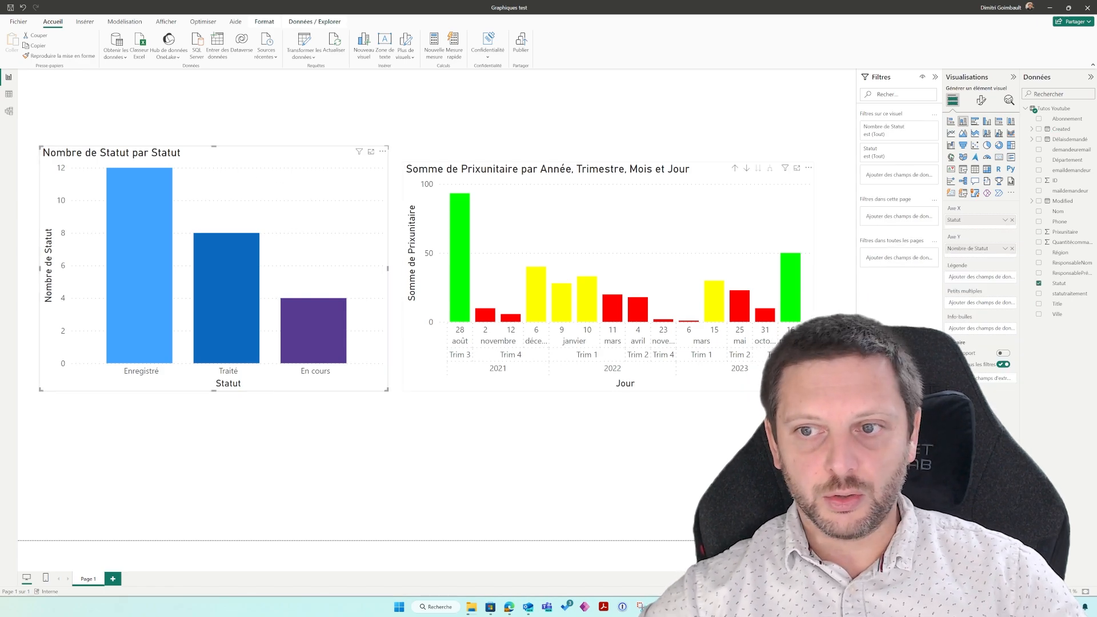
click(981, 100)
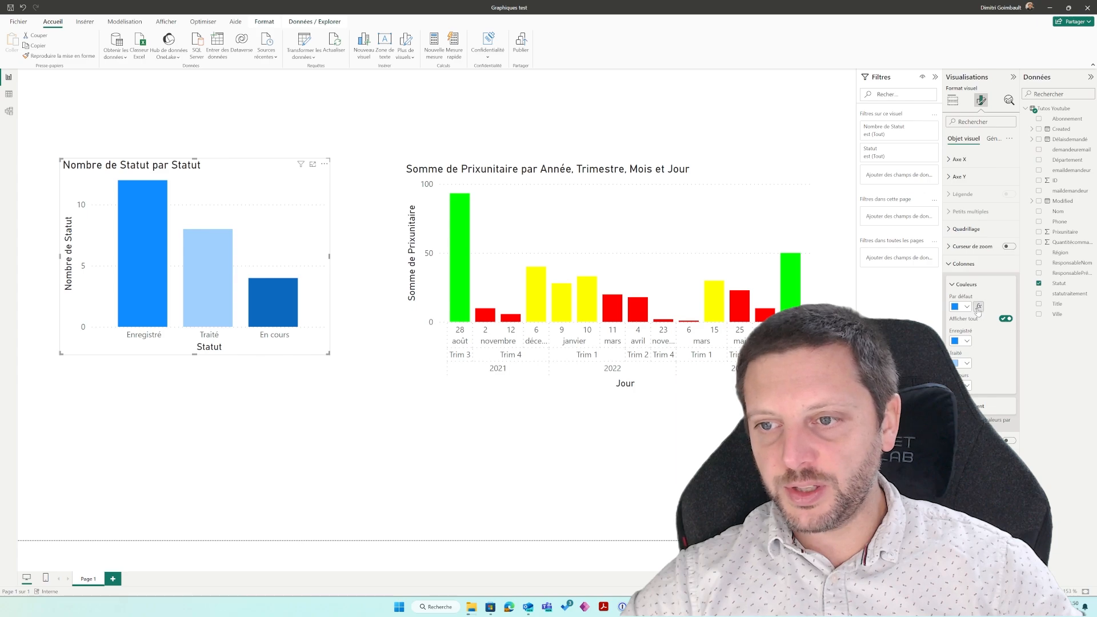
click(1005, 318)
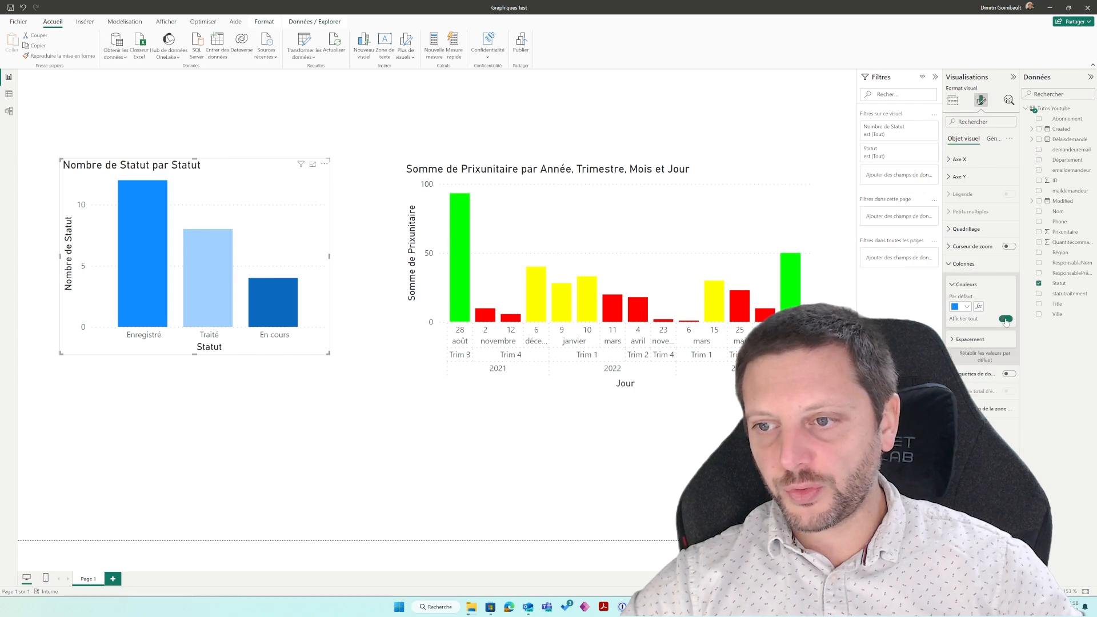
Step: Apply a rule to the Statut columns based on Premier Statut that gives the exact value "Enregistré" a light yellow colour
click(978, 307)
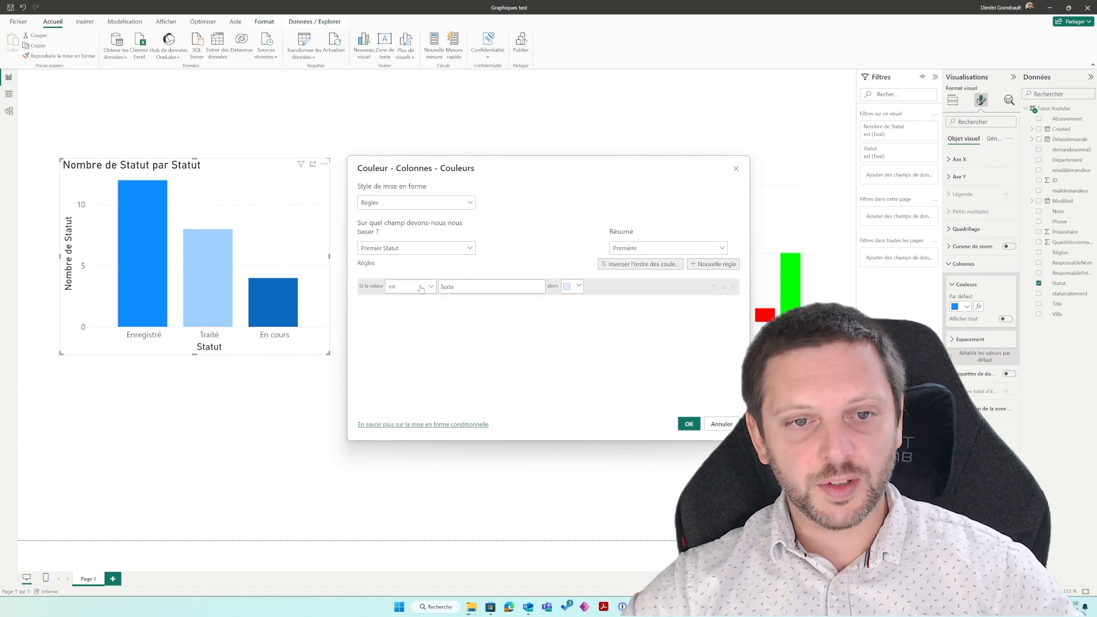
click(480, 285)
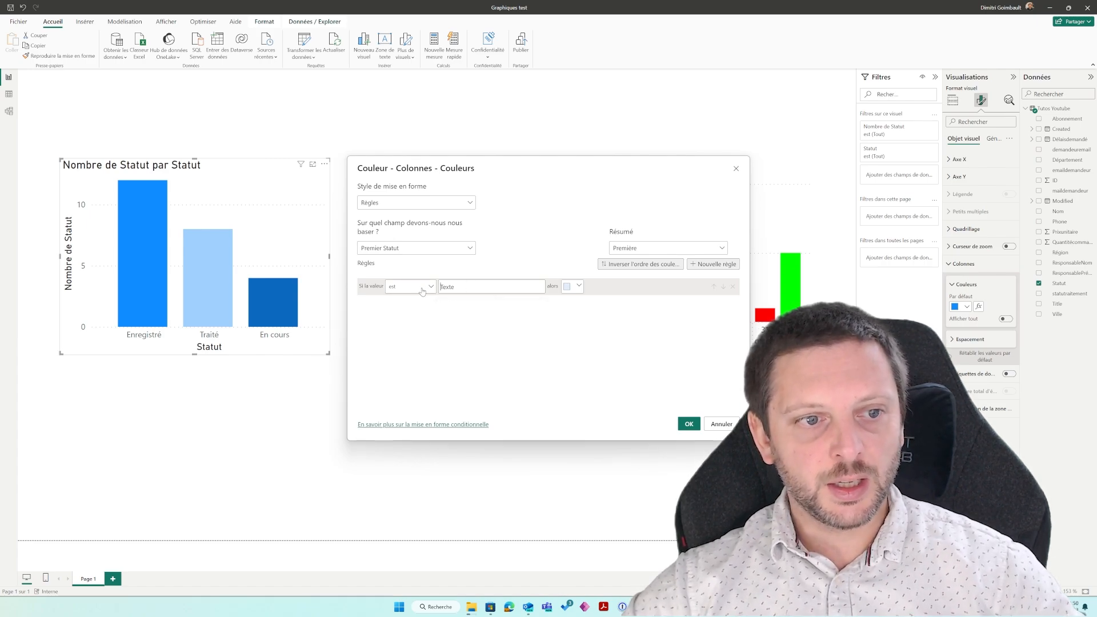
text(Enr)
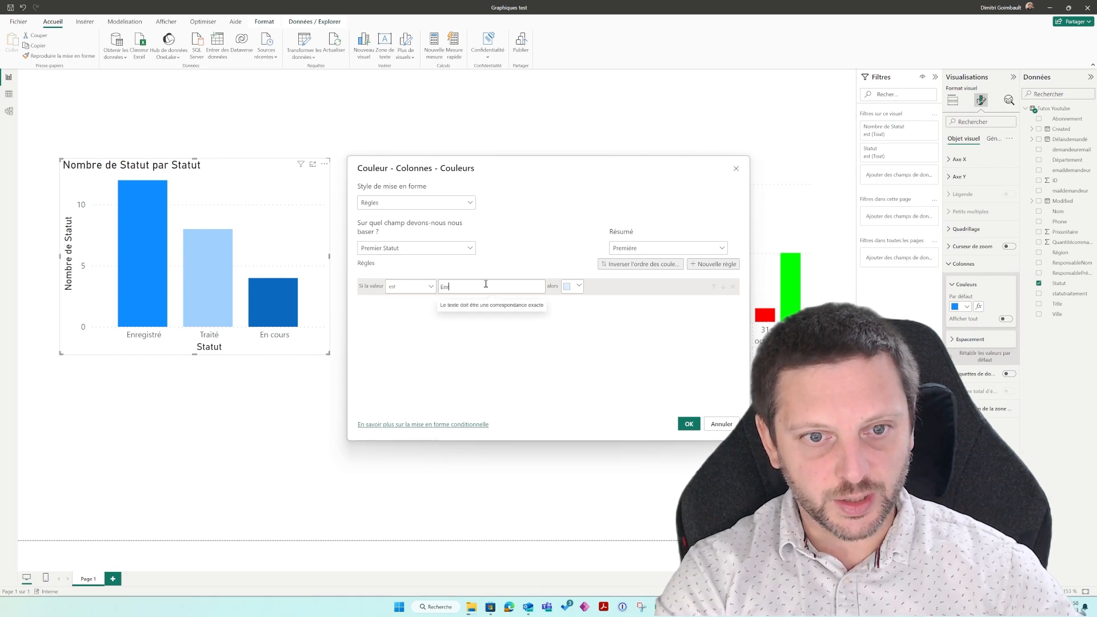
text(e)
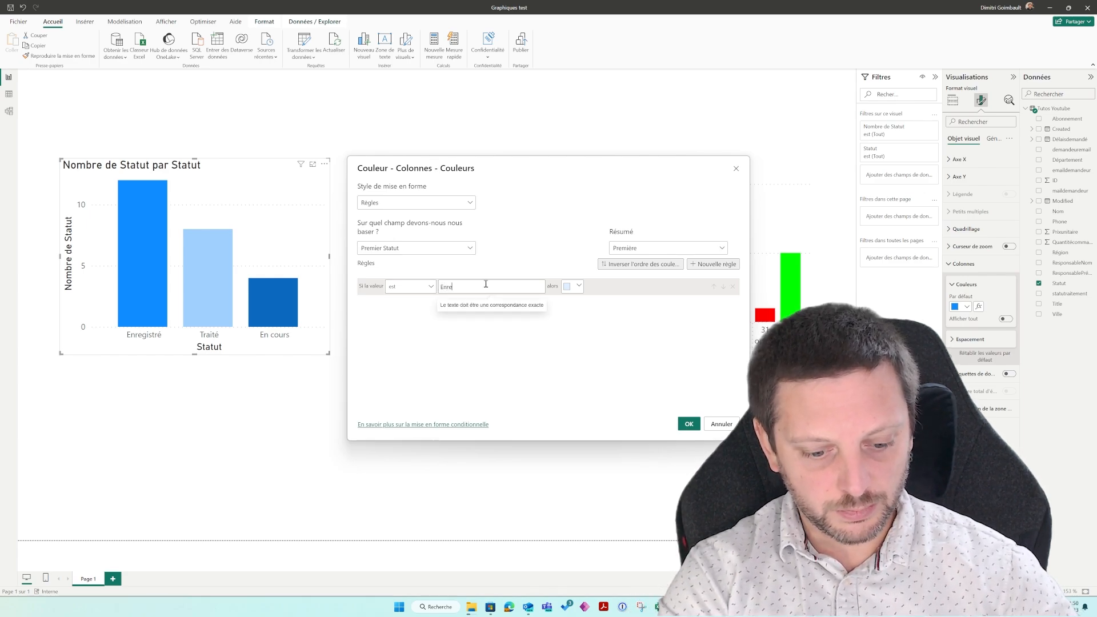
text(gistré)
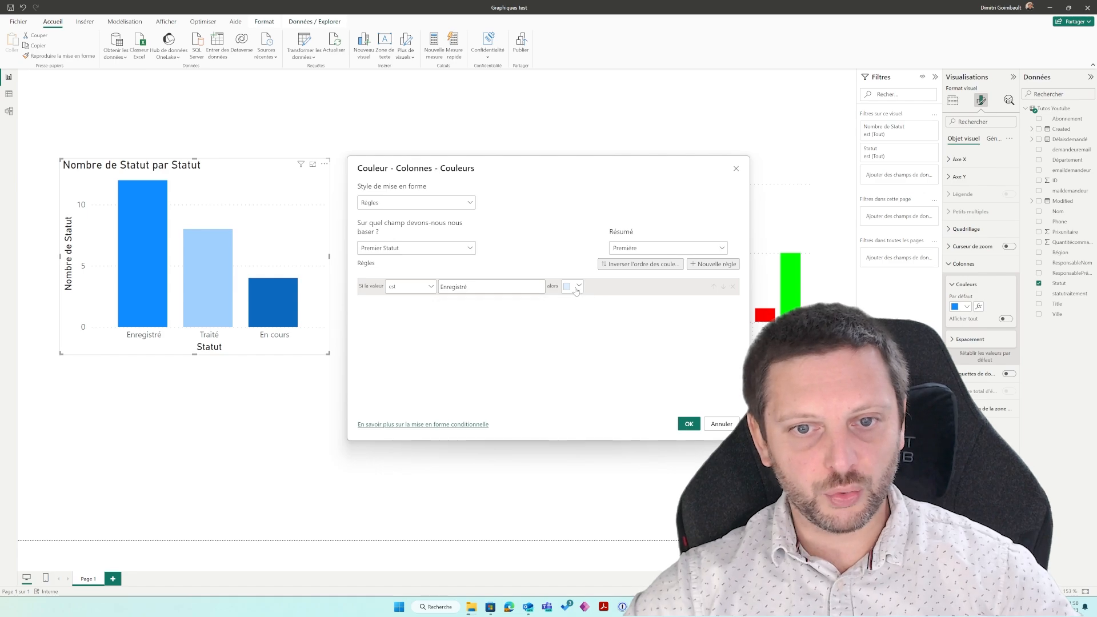
click(575, 289)
click(667, 315)
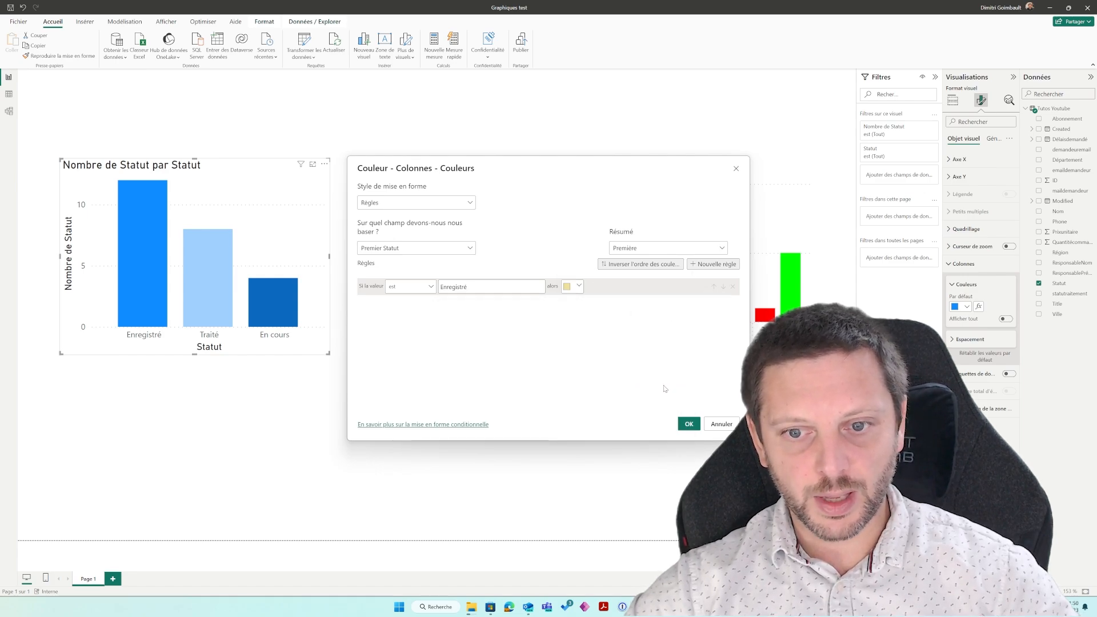
click(689, 424)
click(211, 300)
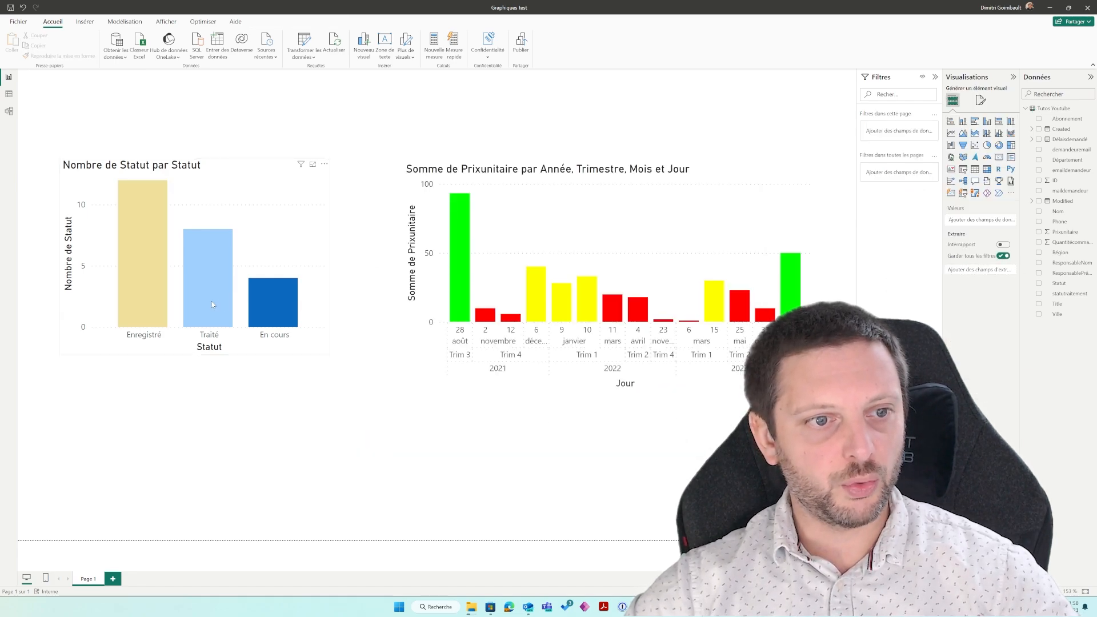
click(211, 304)
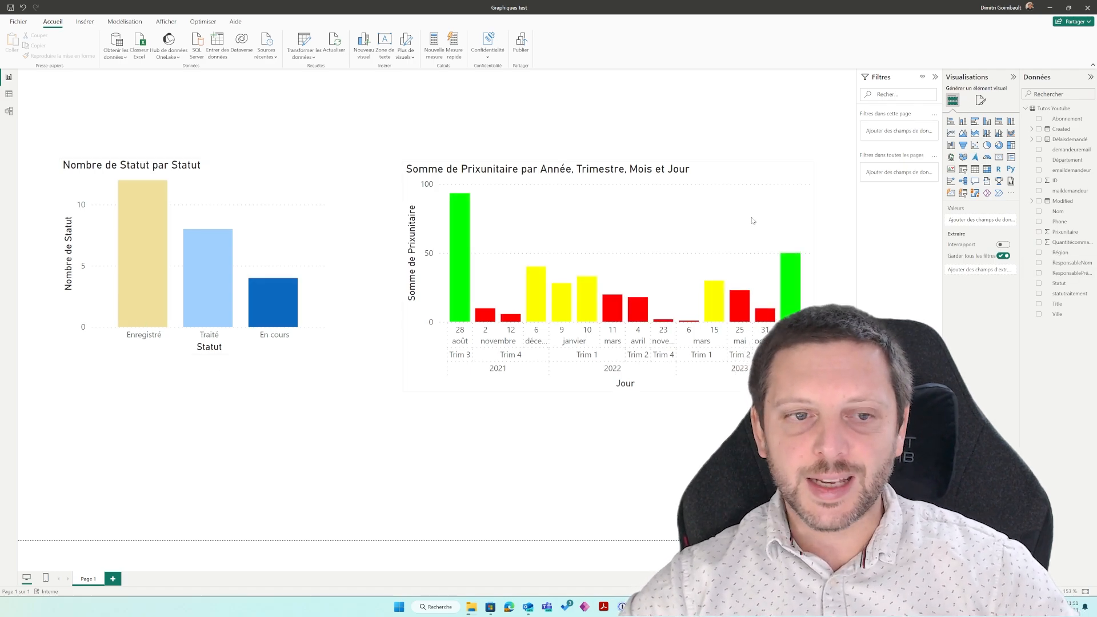
Step: Change the Statut colour rule to contient "nre" with a light orange colour and apply it
click(248, 174)
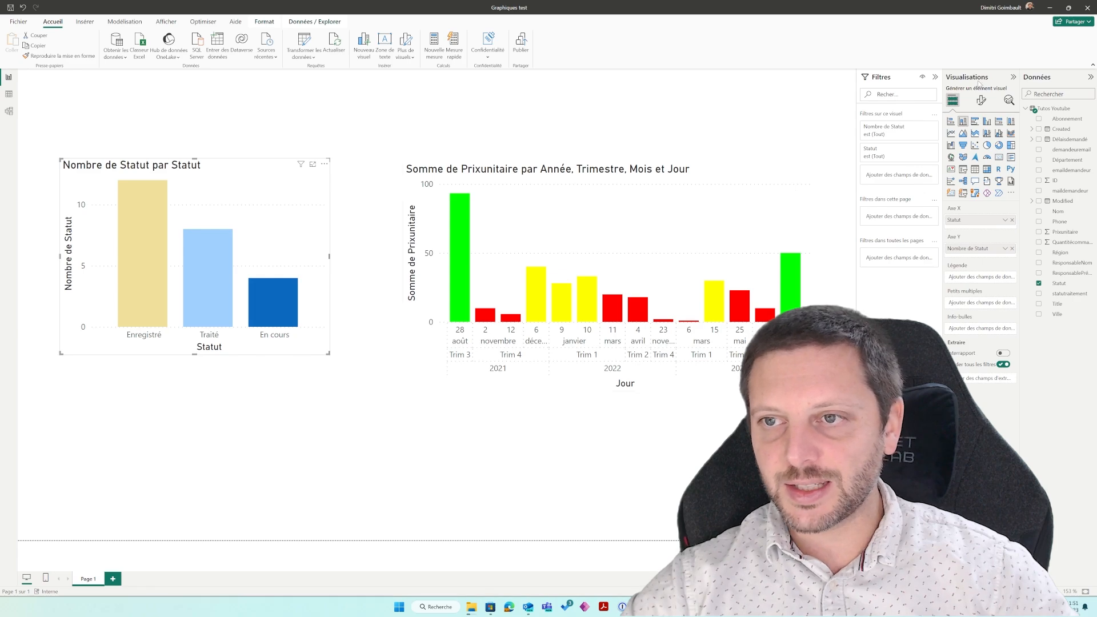
click(981, 100)
click(949, 263)
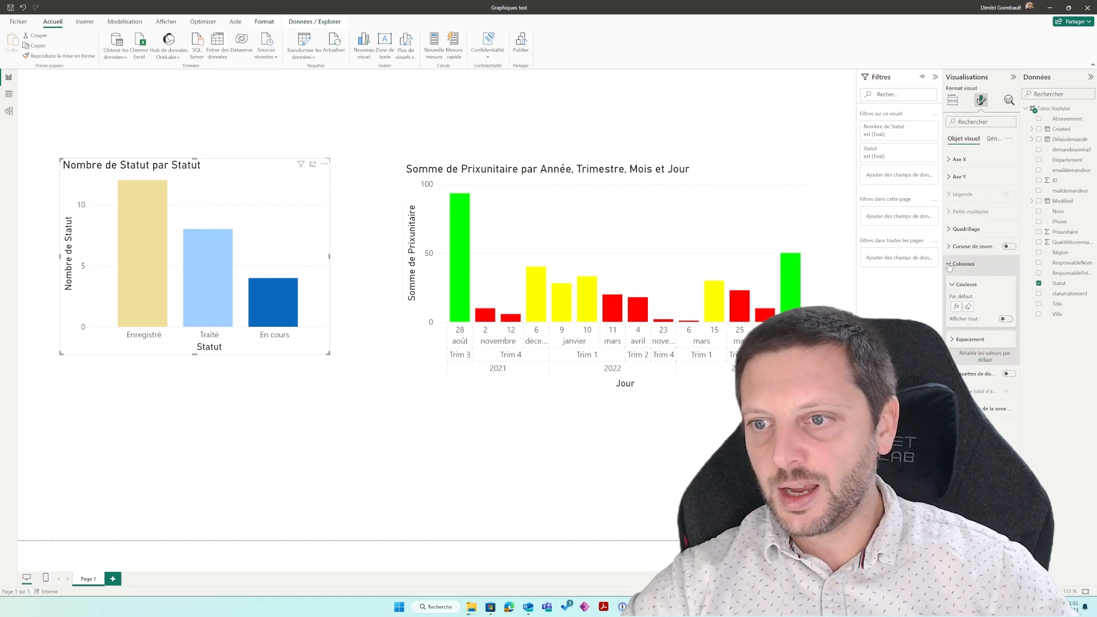
click(956, 307)
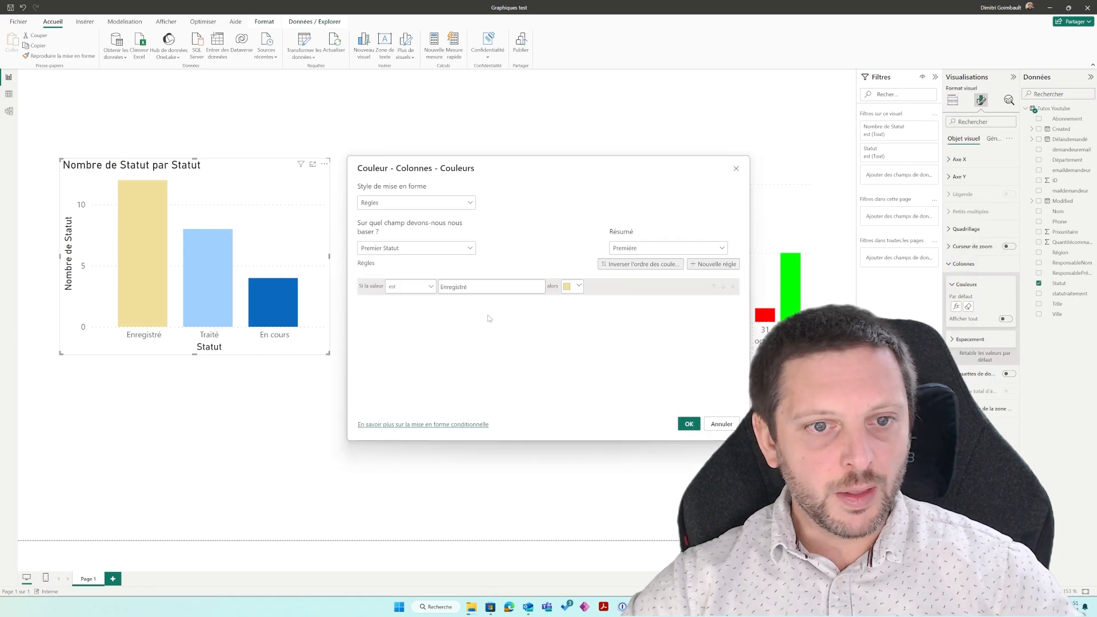
click(413, 291)
click(417, 301)
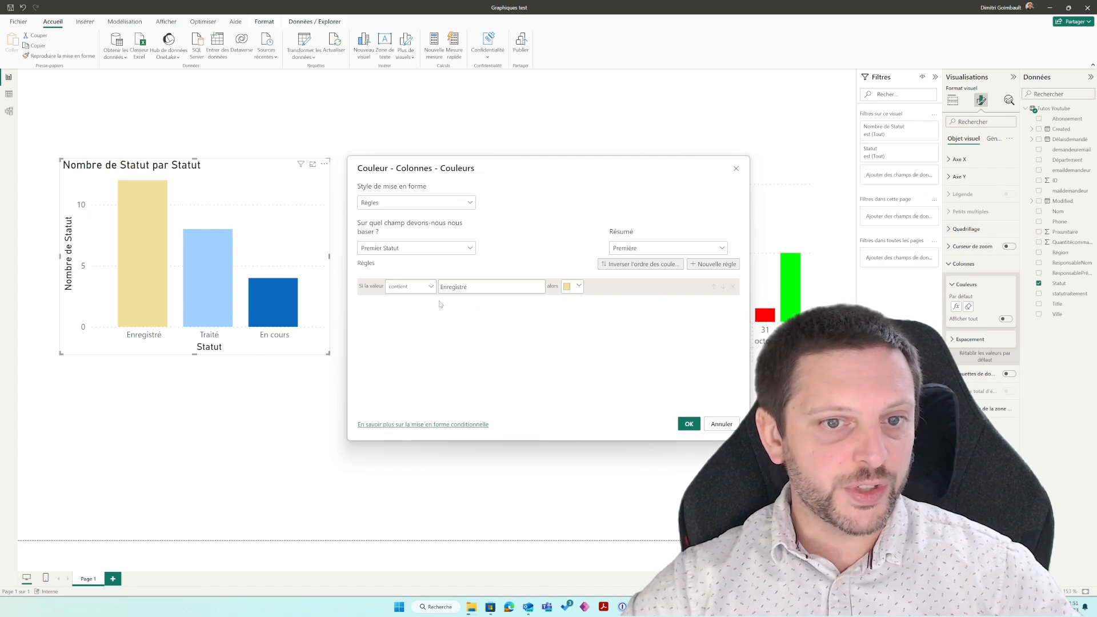
double_click(477, 286)
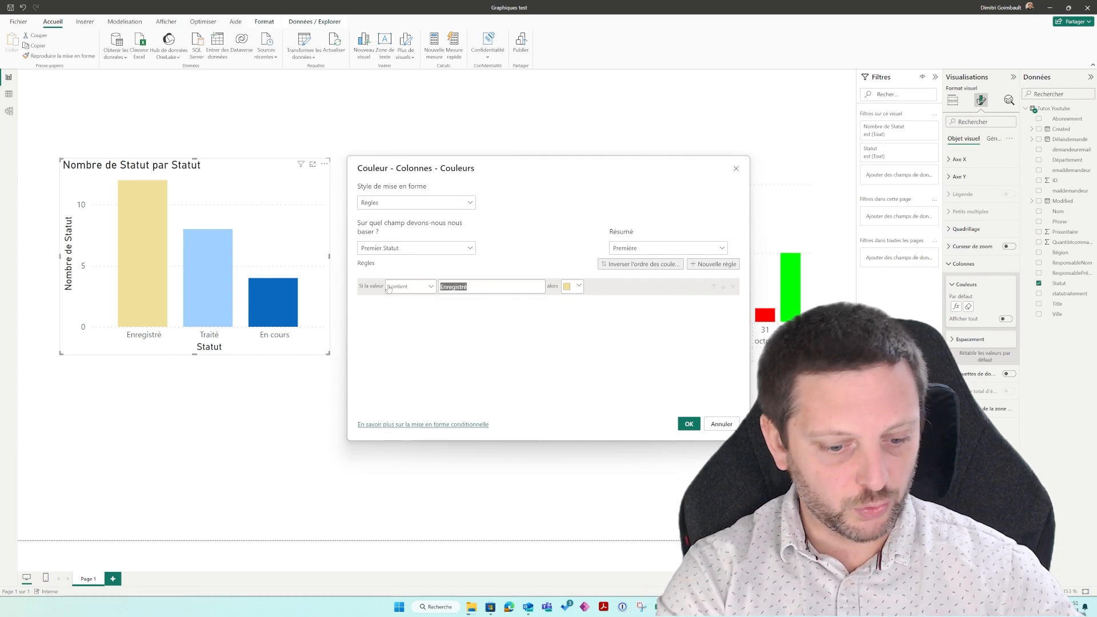
text(nre)
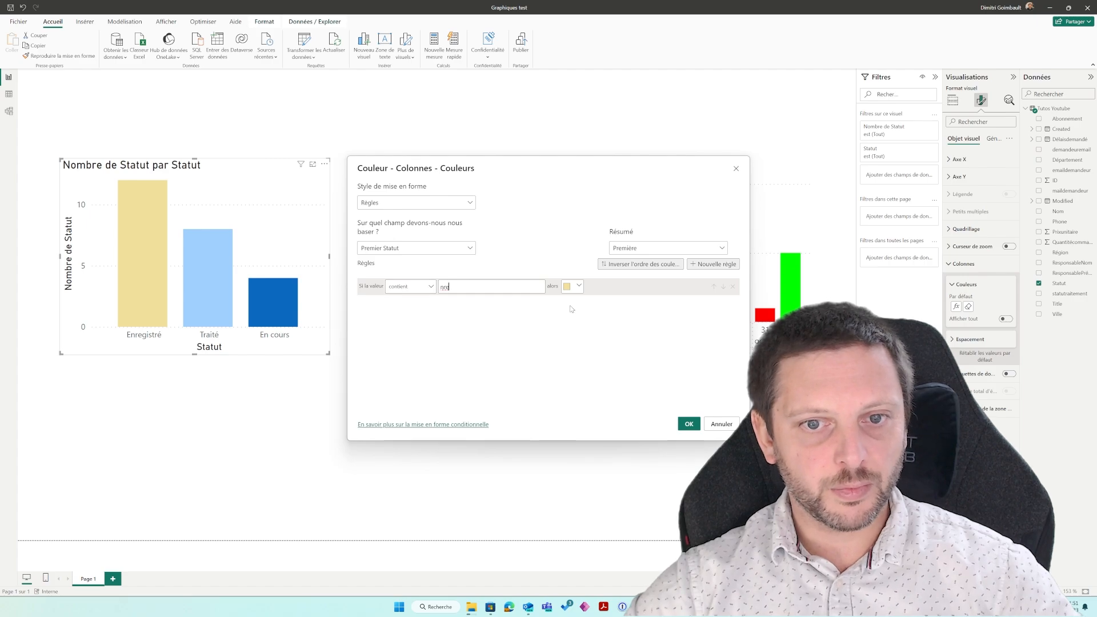
click(574, 287)
click(621, 329)
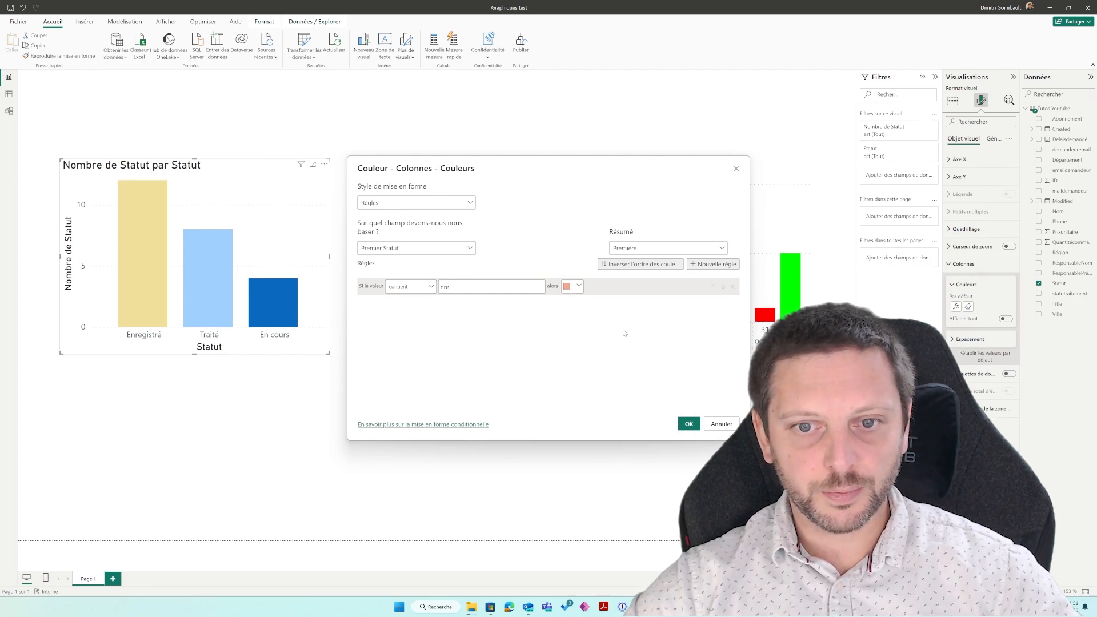
click(687, 424)
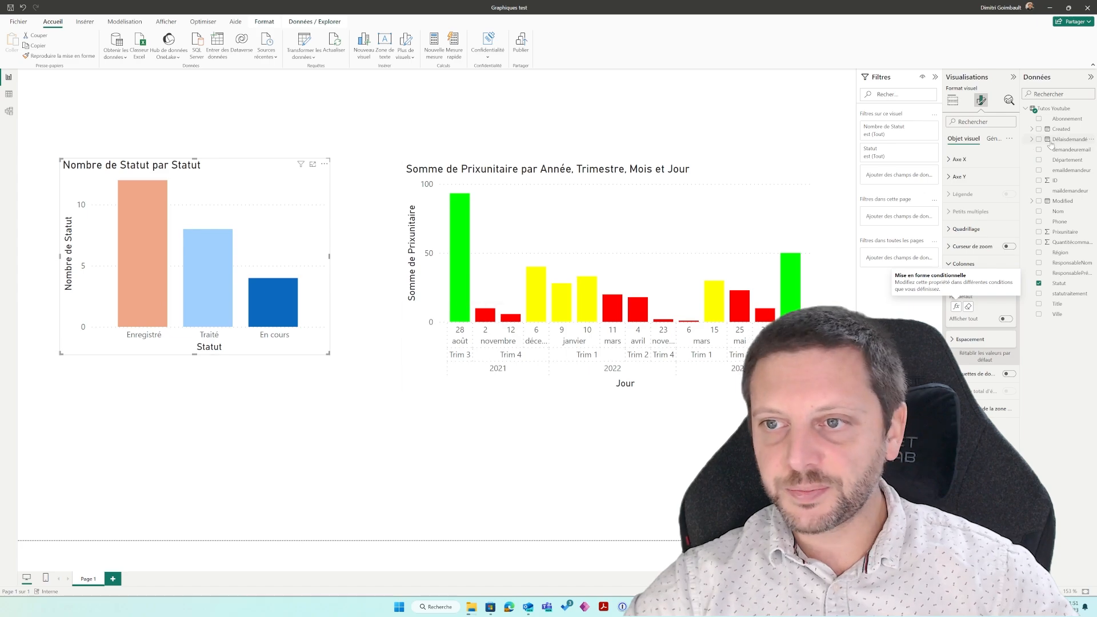
Step: Add two more Statut colour rules, and set the second rule to ne contient pas "s" with a lighter theme blue
click(970, 308)
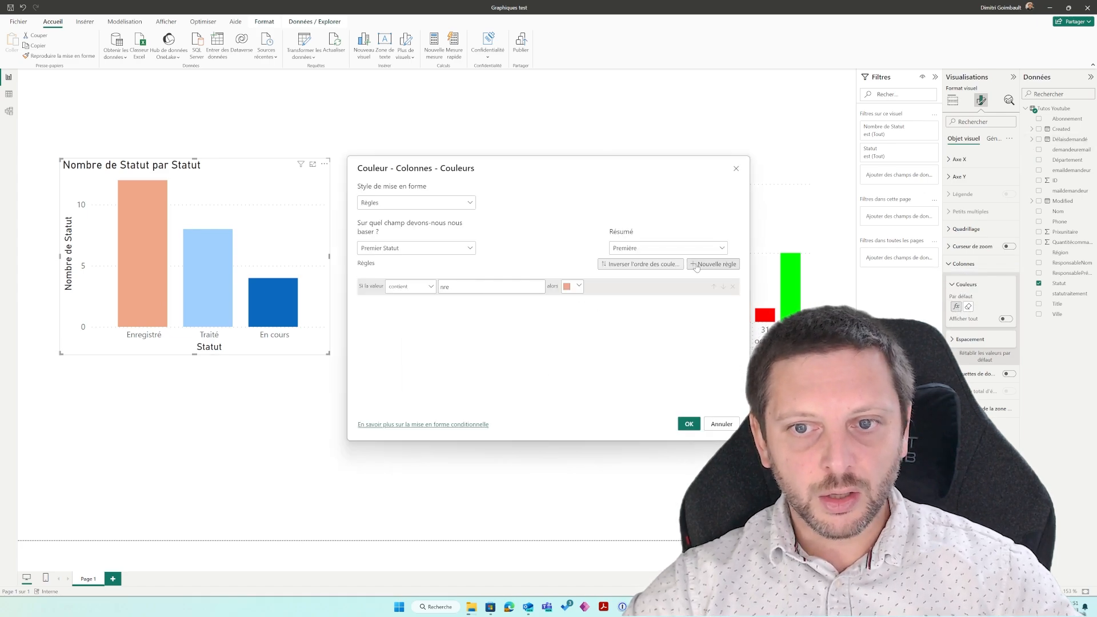
click(714, 264)
click(714, 264)
click(417, 311)
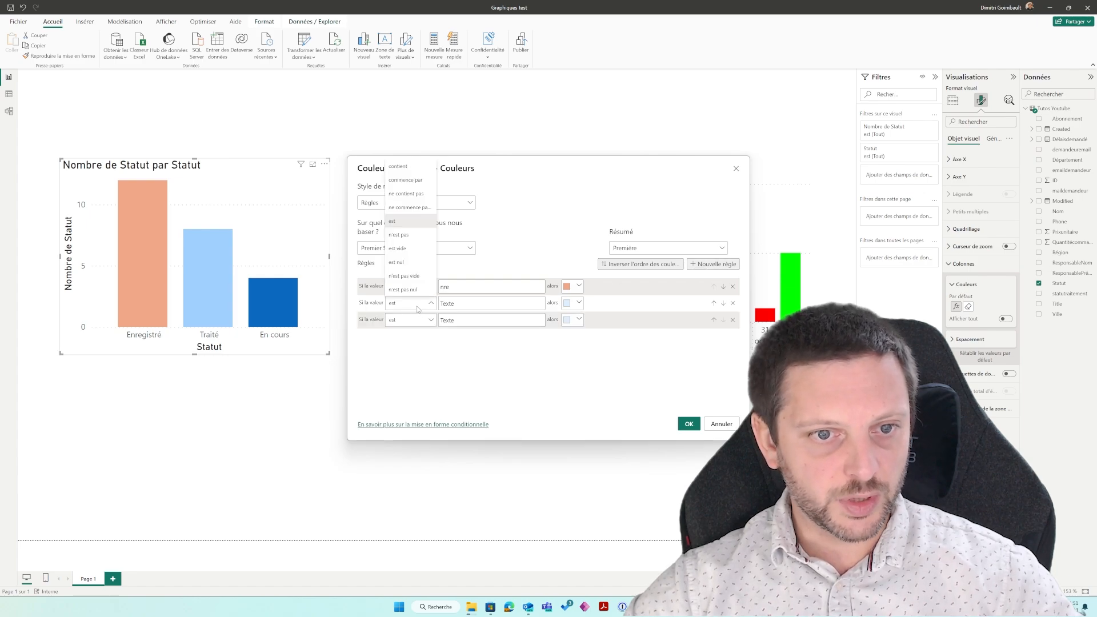
click(407, 194)
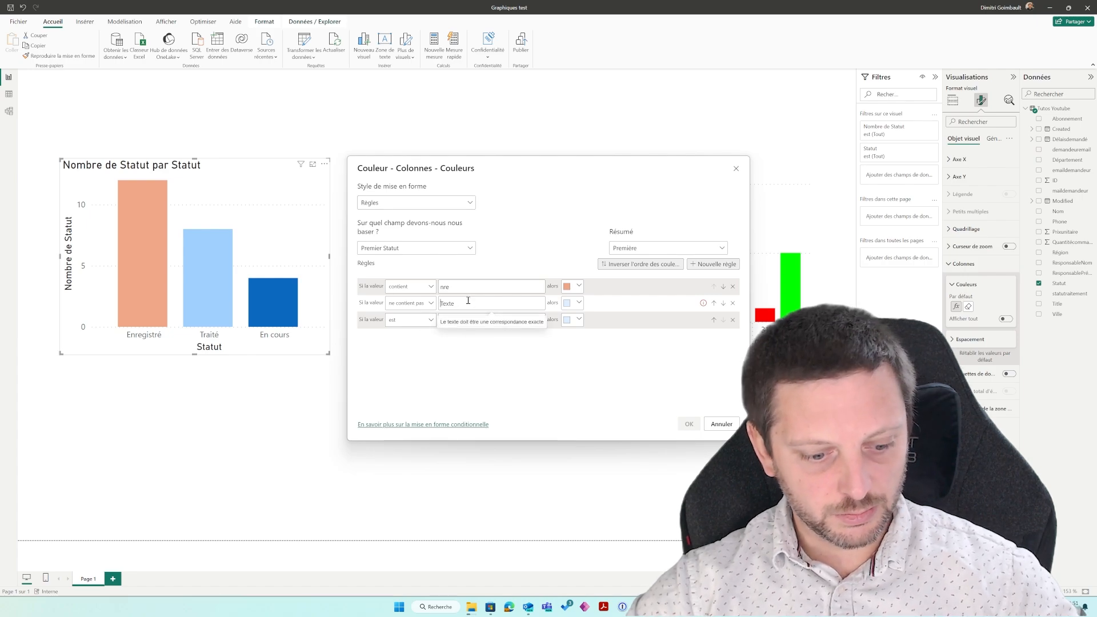
text(s)
click(573, 303)
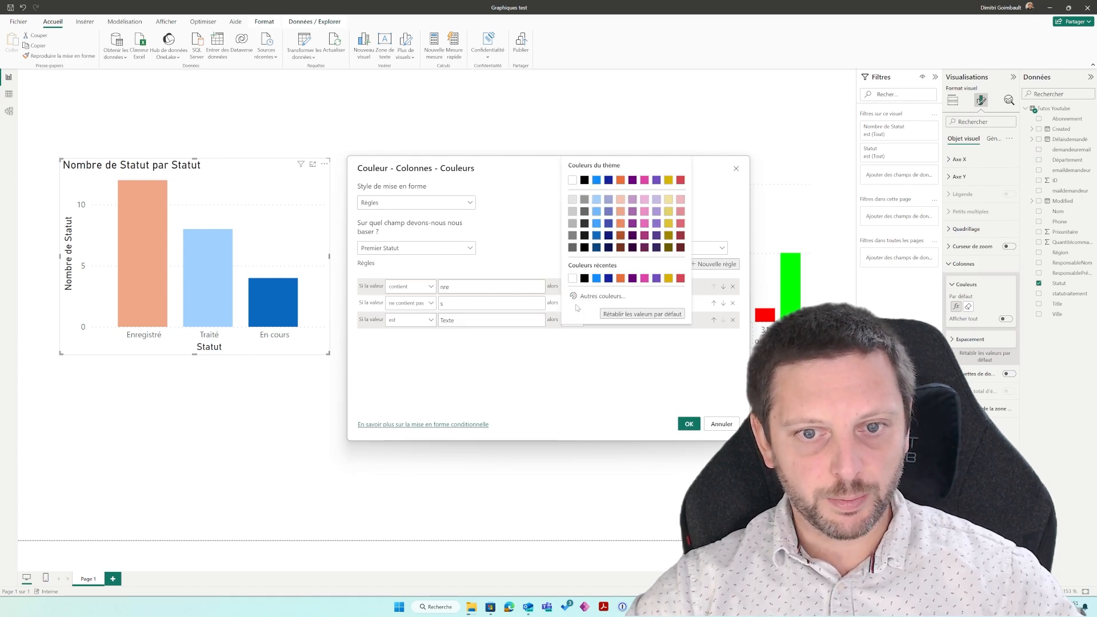
click(597, 212)
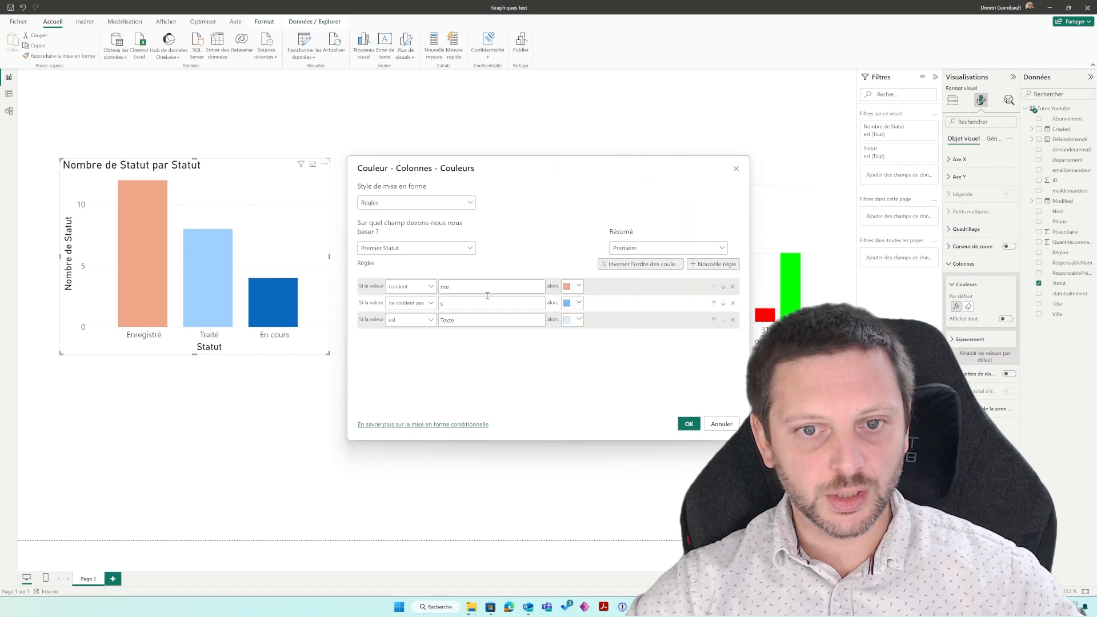
Step: Set the third Statut colour rule to contient "our" and apply the rules
click(426, 321)
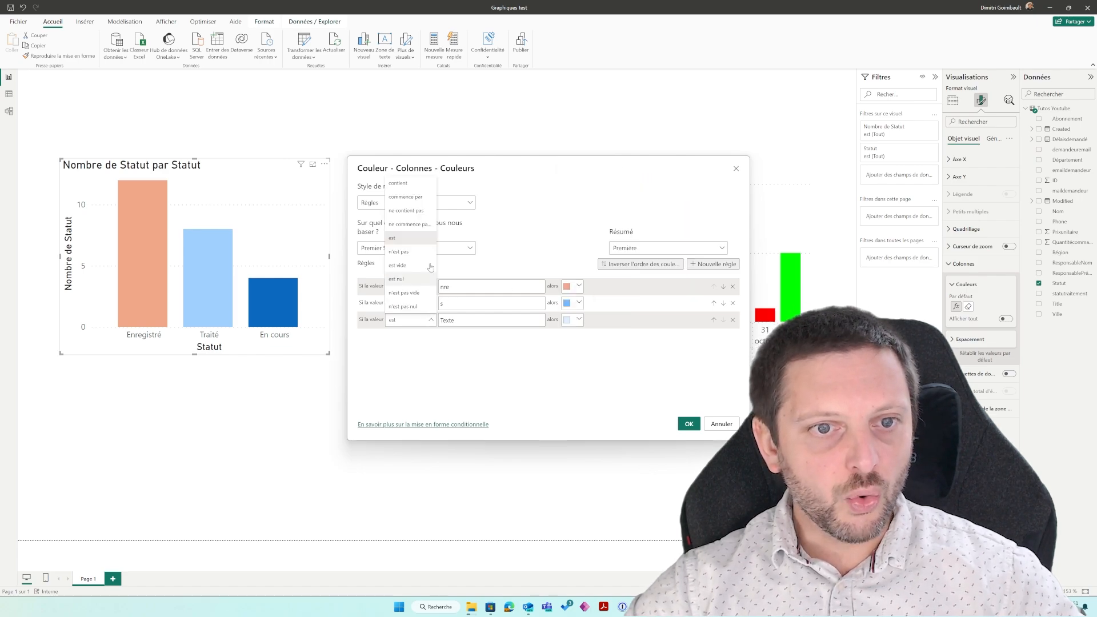
click(413, 184)
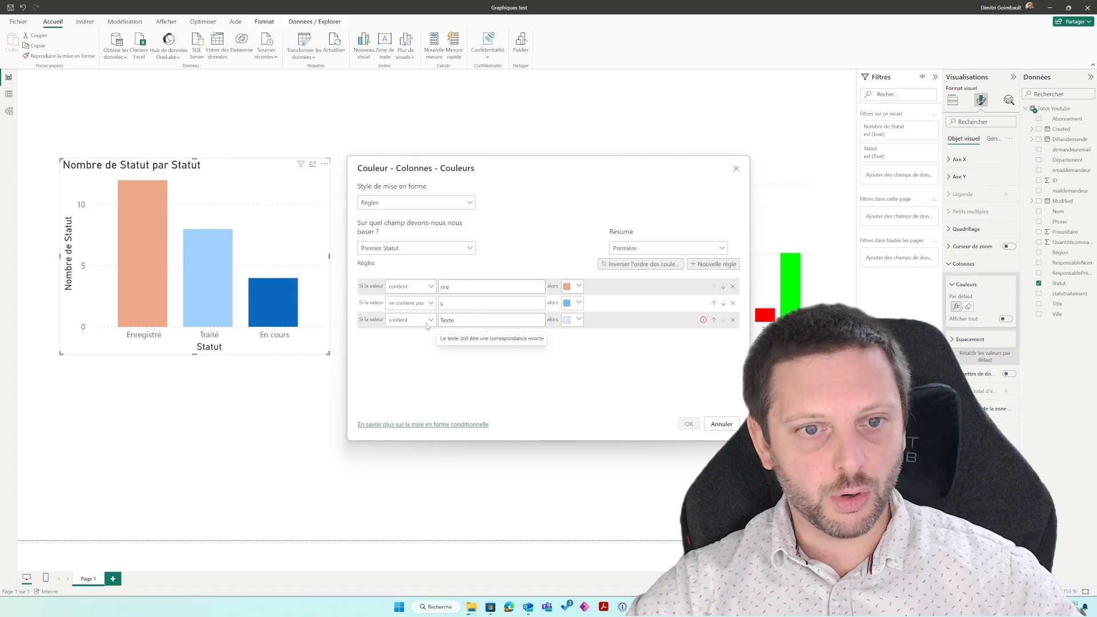
text(oui)
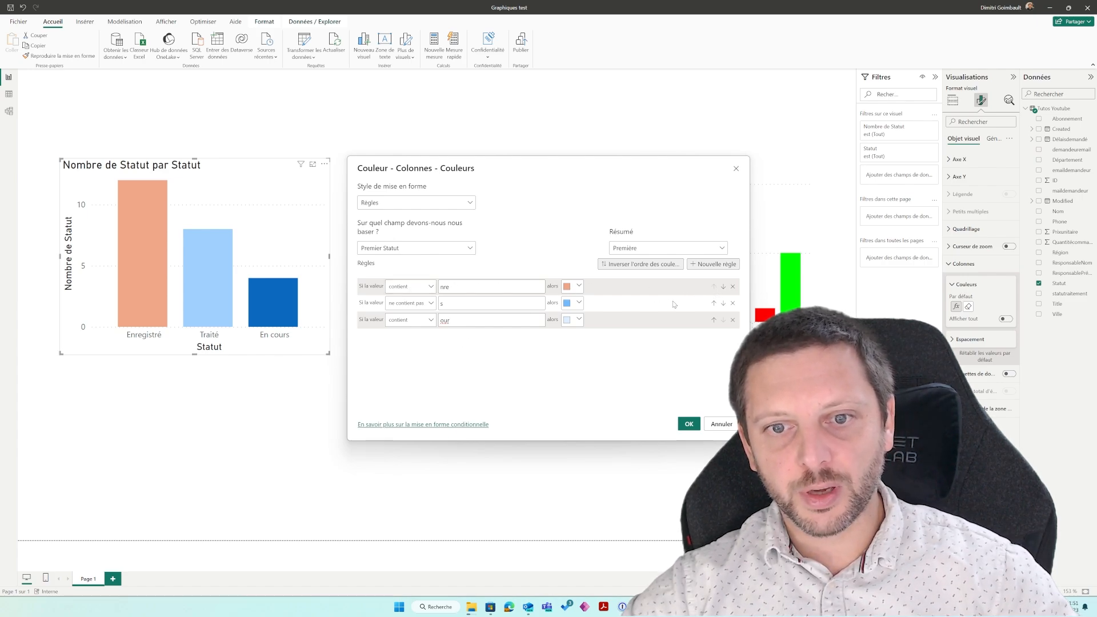
click(686, 424)
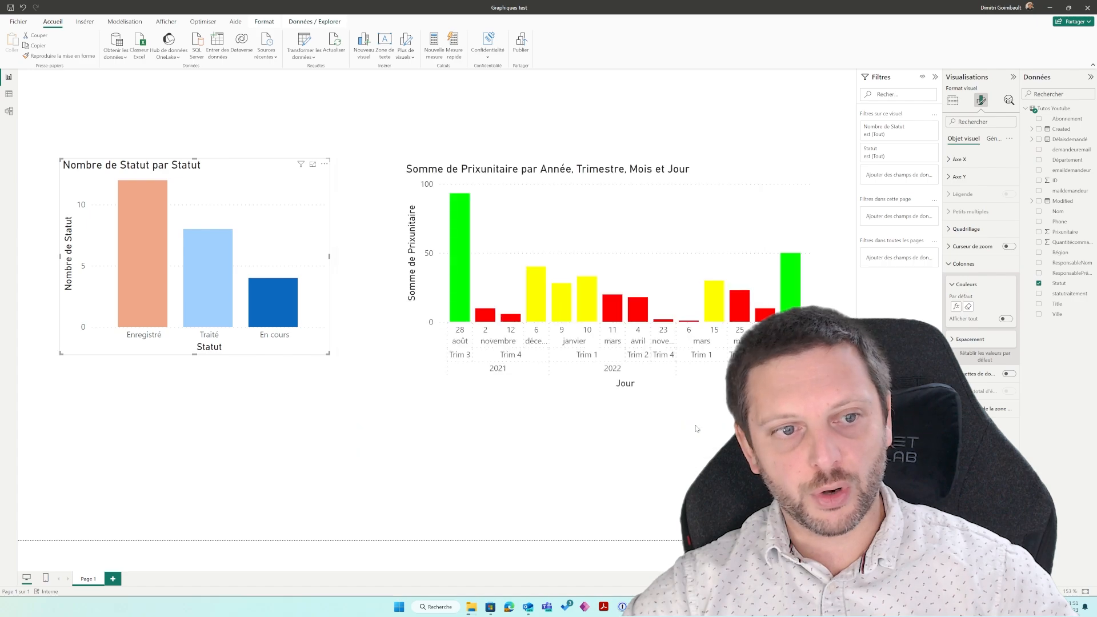
Step: Move the "our" colour rule up one position in the Statut column rules and apply the new order
click(956, 307)
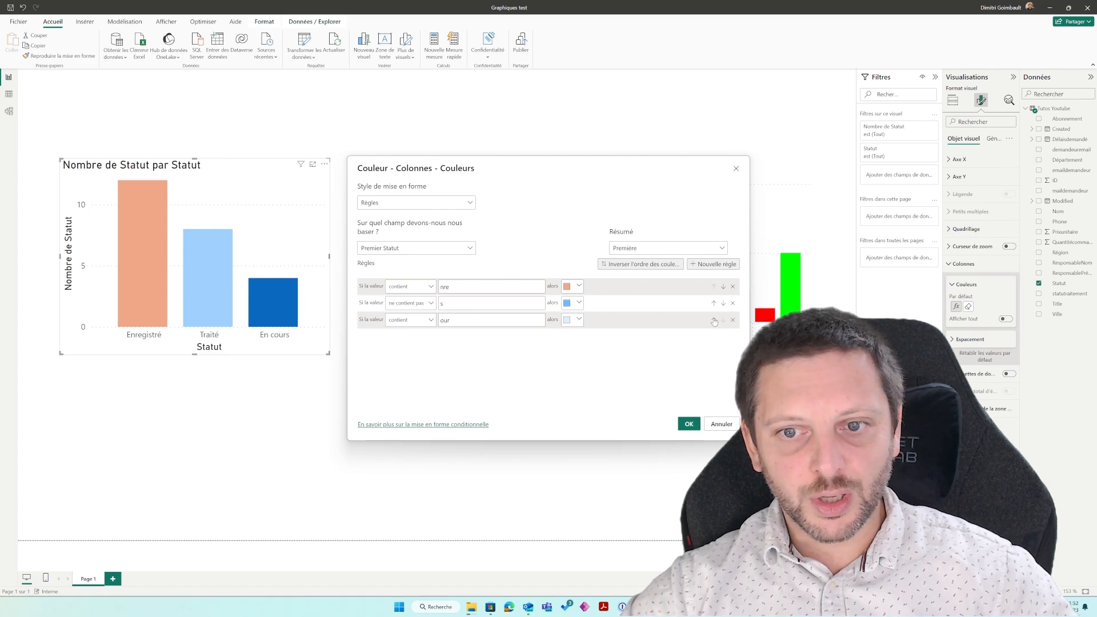
click(713, 320)
click(689, 426)
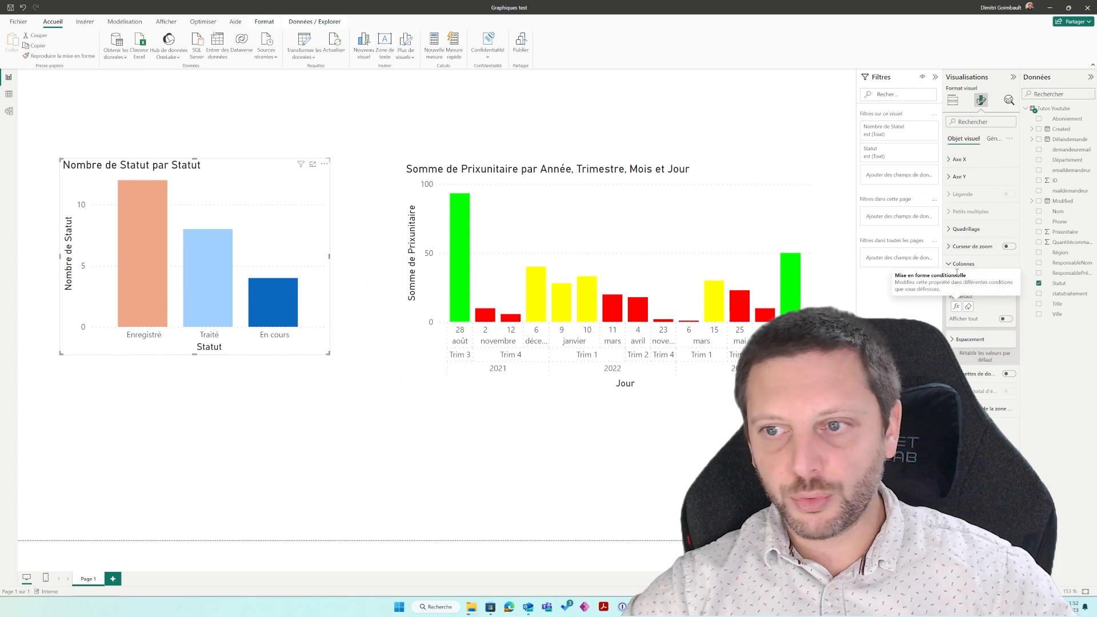
click(955, 307)
key(Escape)
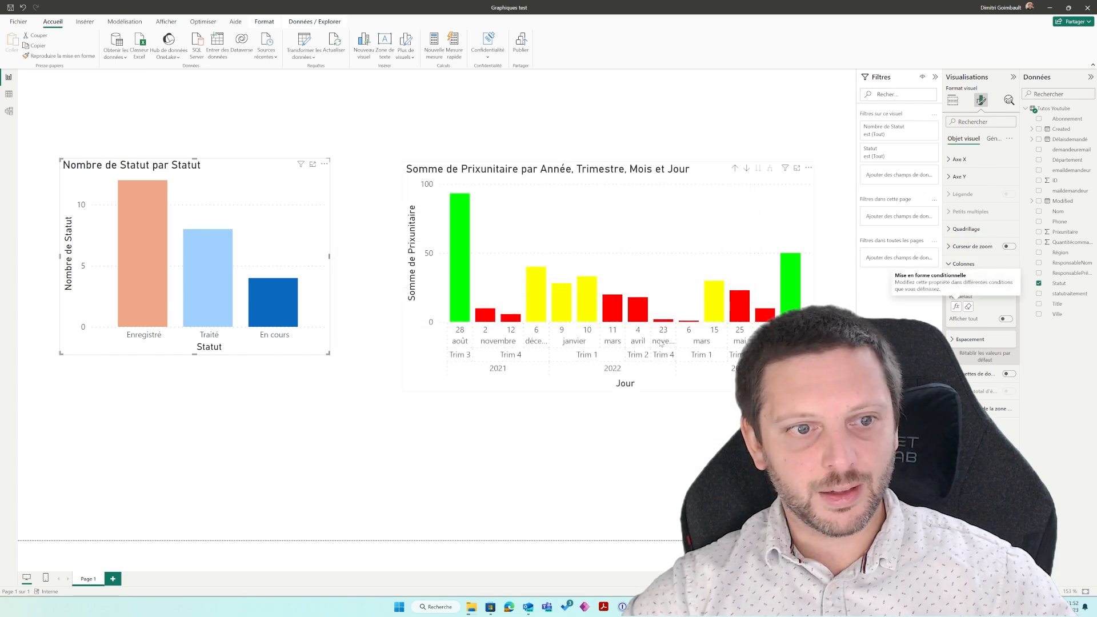
Step: Remove the rule-based colours from the Statut columns and try the Afficher tout option for individual status colours
click(964, 307)
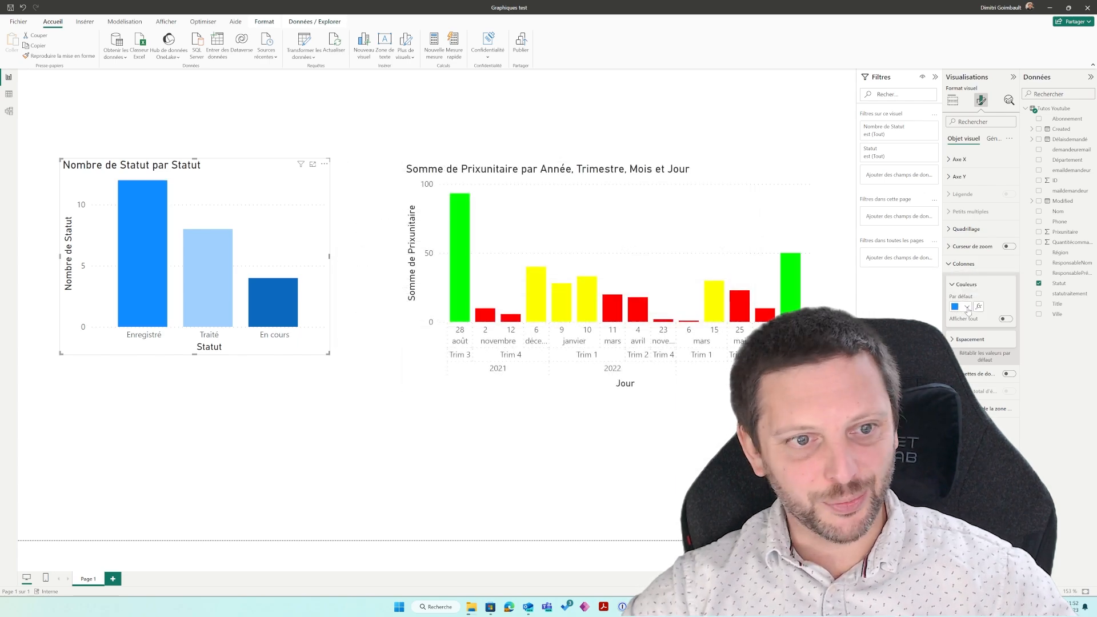
click(1006, 319)
click(966, 364)
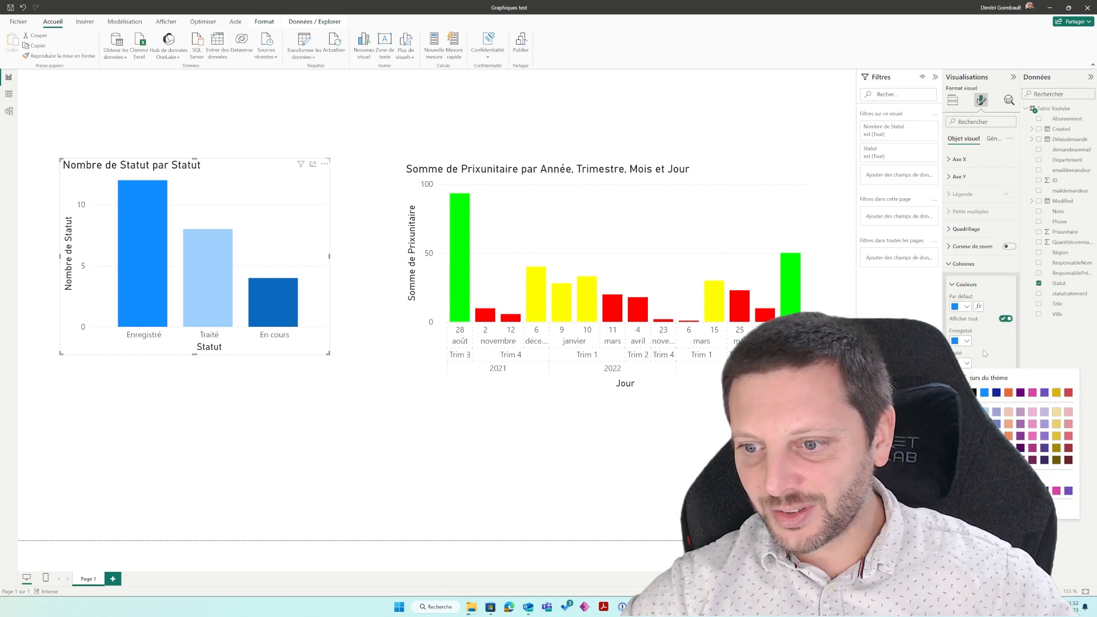
key(Escape)
key(ctrl+z)
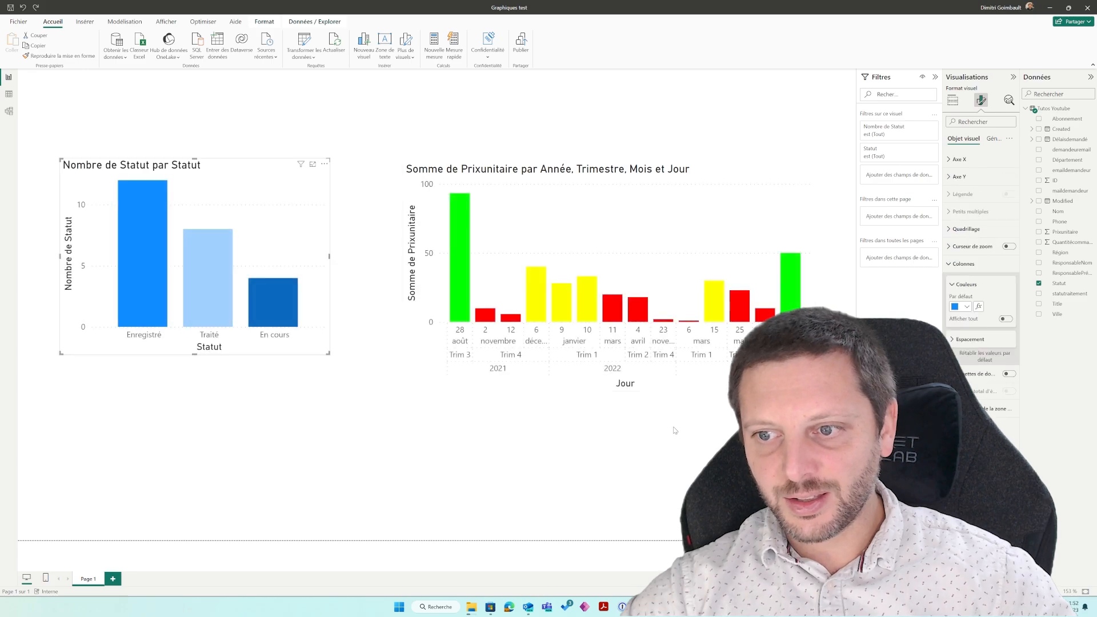
click(978, 307)
click(720, 423)
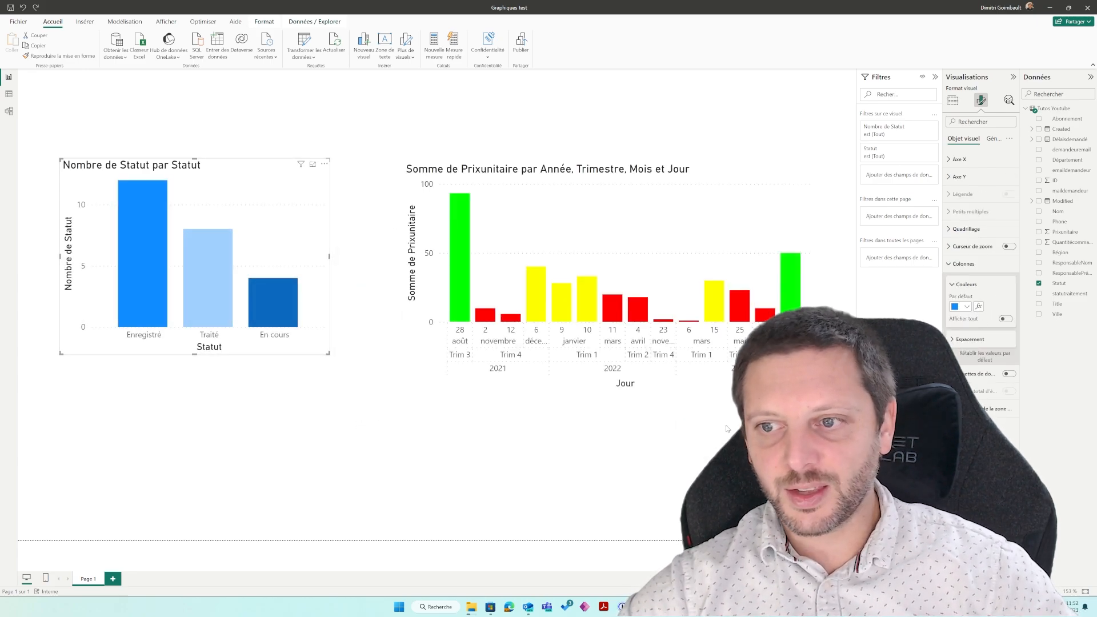
click(1005, 318)
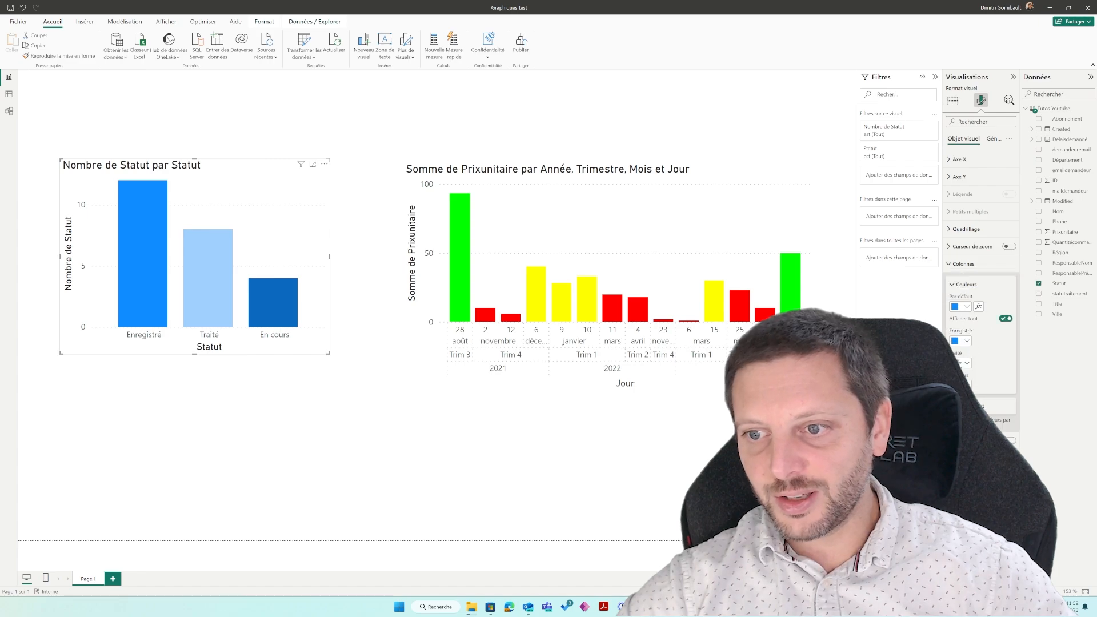
click(1004, 319)
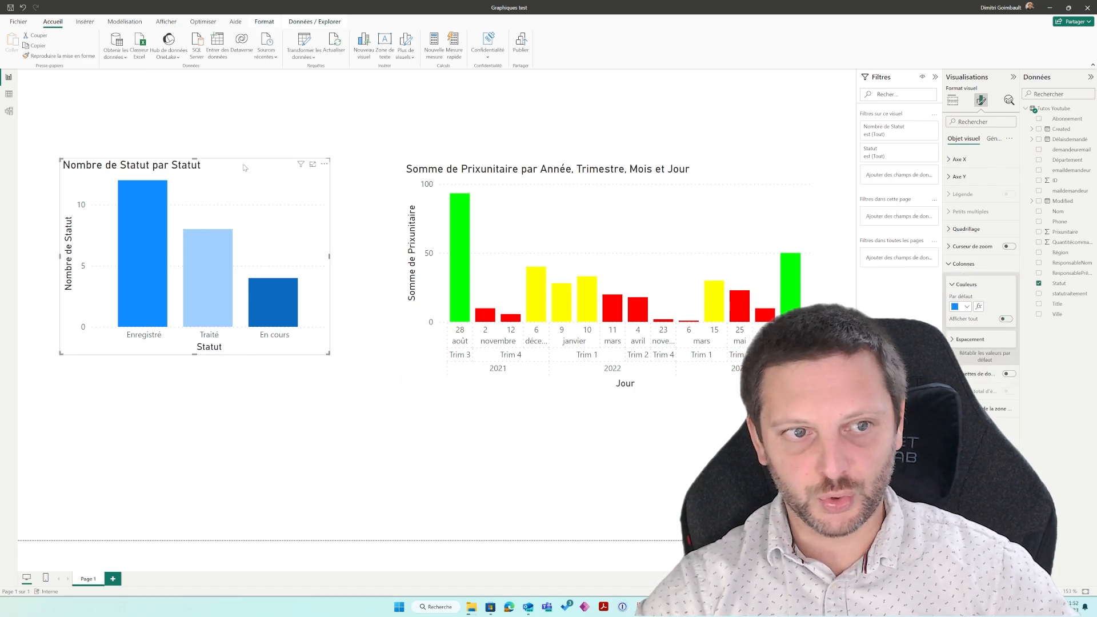
Step: Replace the Statut visual with an empty stacked column chart, enlarged beside the Prixunitaire chart
key(Delete)
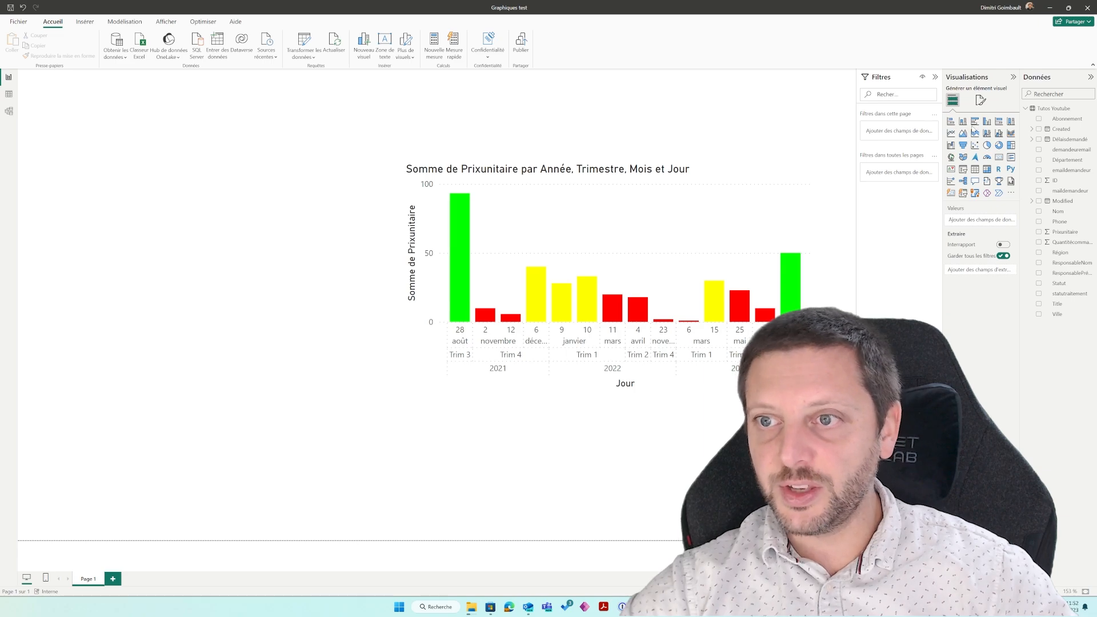
click(962, 122)
drag(175, 361, 112, 172)
drag(248, 348, 329, 403)
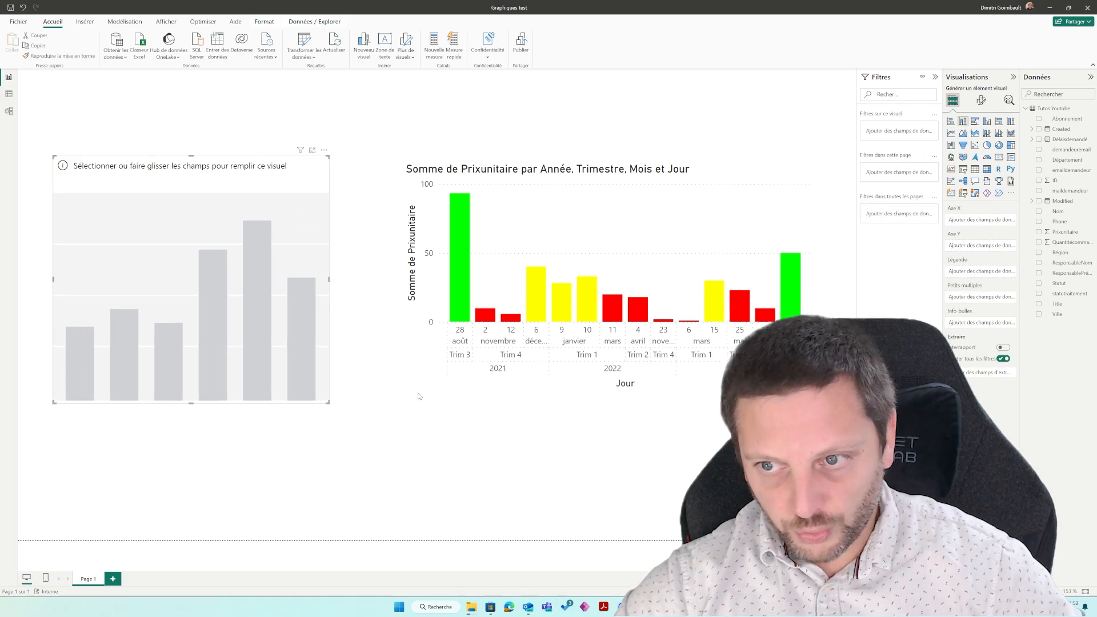
Step: Add the Statut field to both the X axis and the Y axis of the new column chart
click(980, 100)
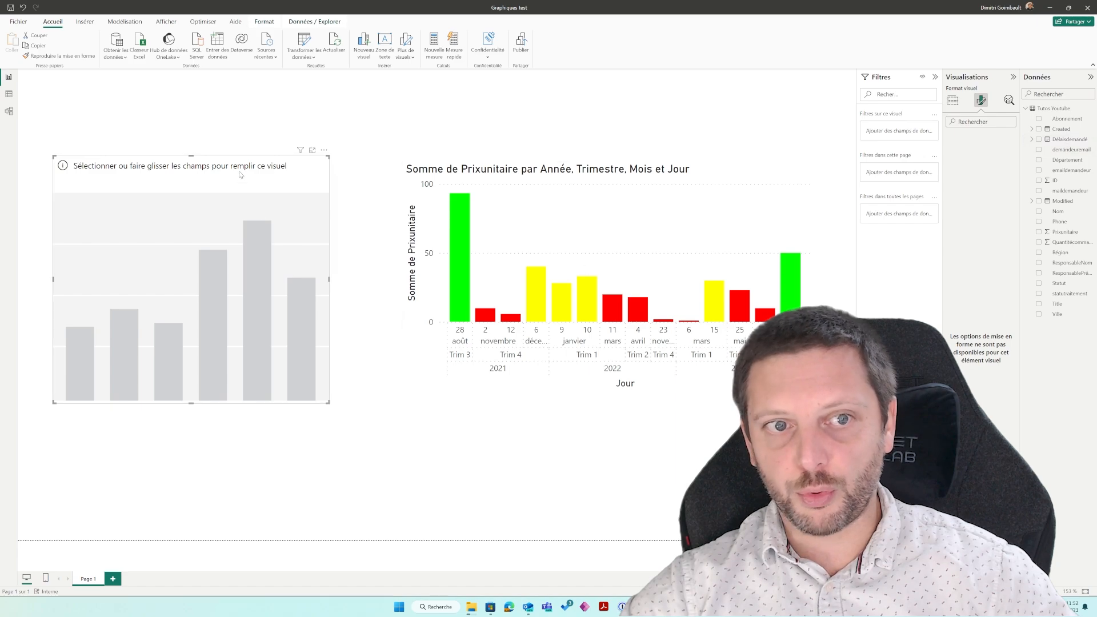
click(952, 100)
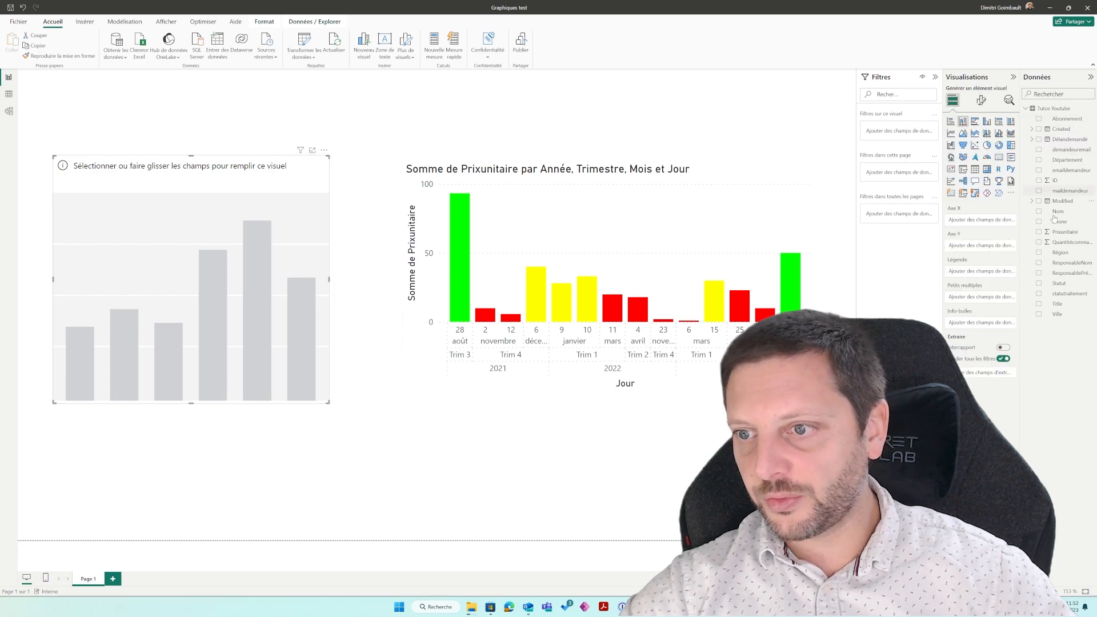
drag(1058, 284, 980, 226)
drag(1058, 284, 981, 252)
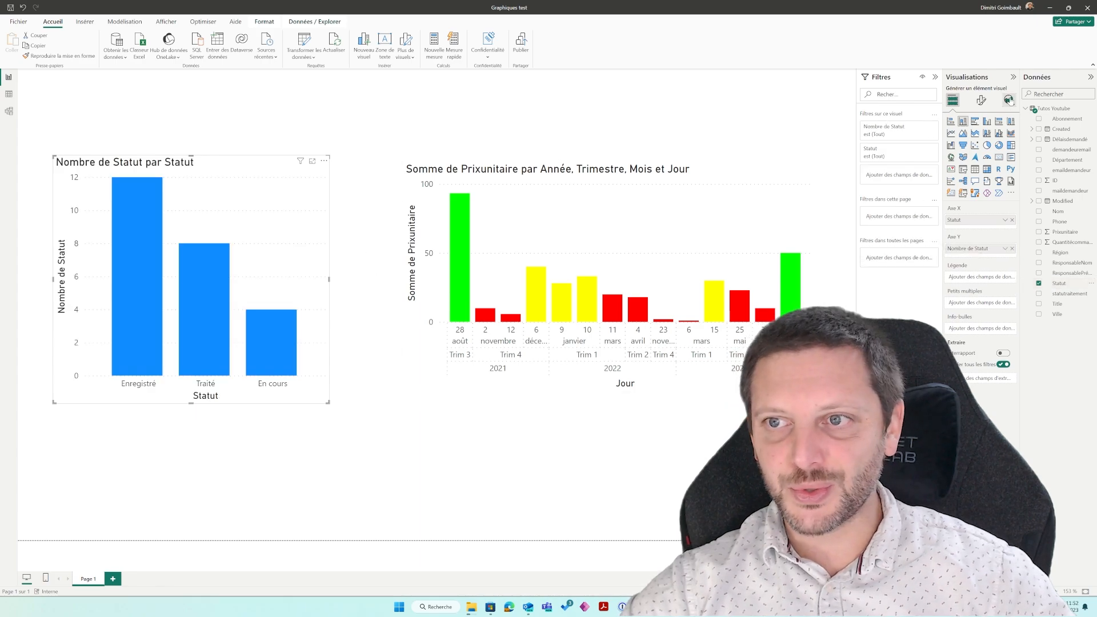
Step: Start conditional colour rules for the new chart's columns, with the first rule set to contient "nre"
click(980, 101)
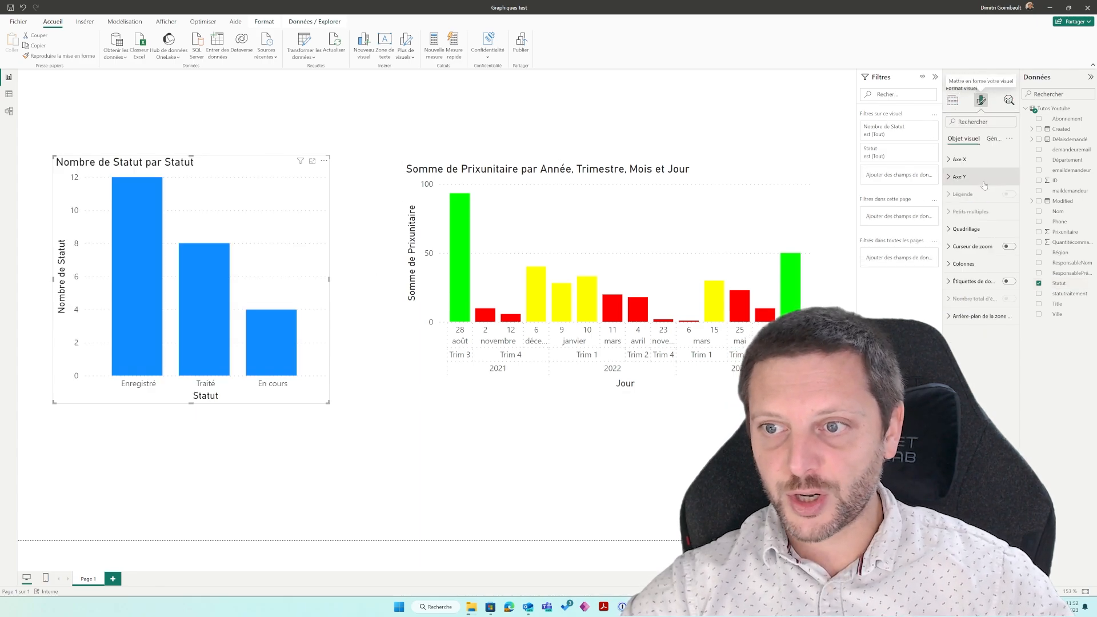
click(963, 263)
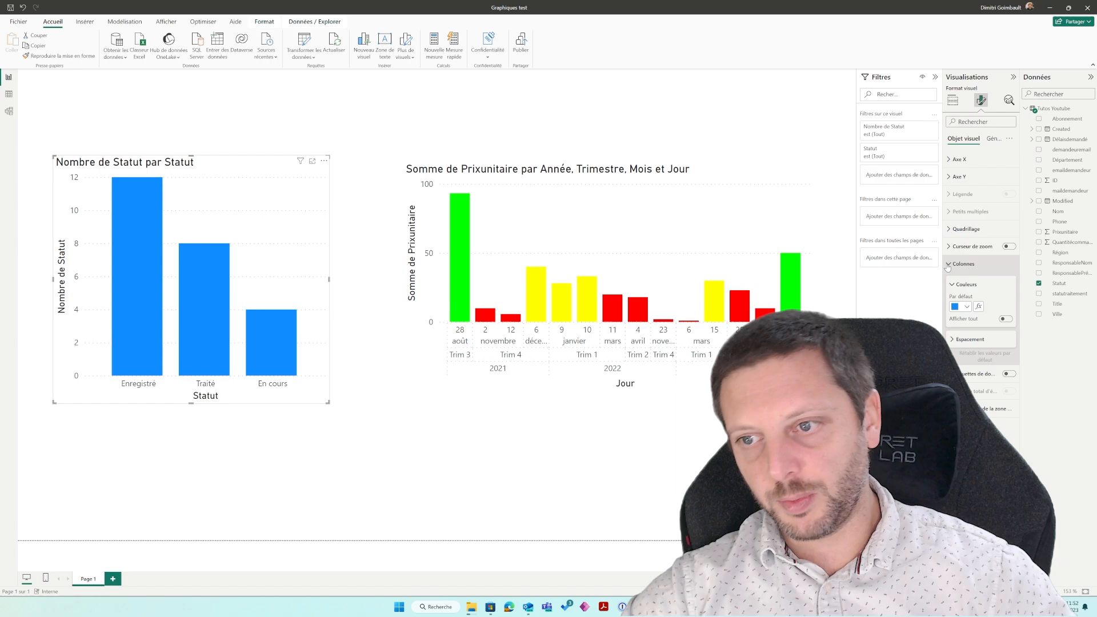
click(978, 306)
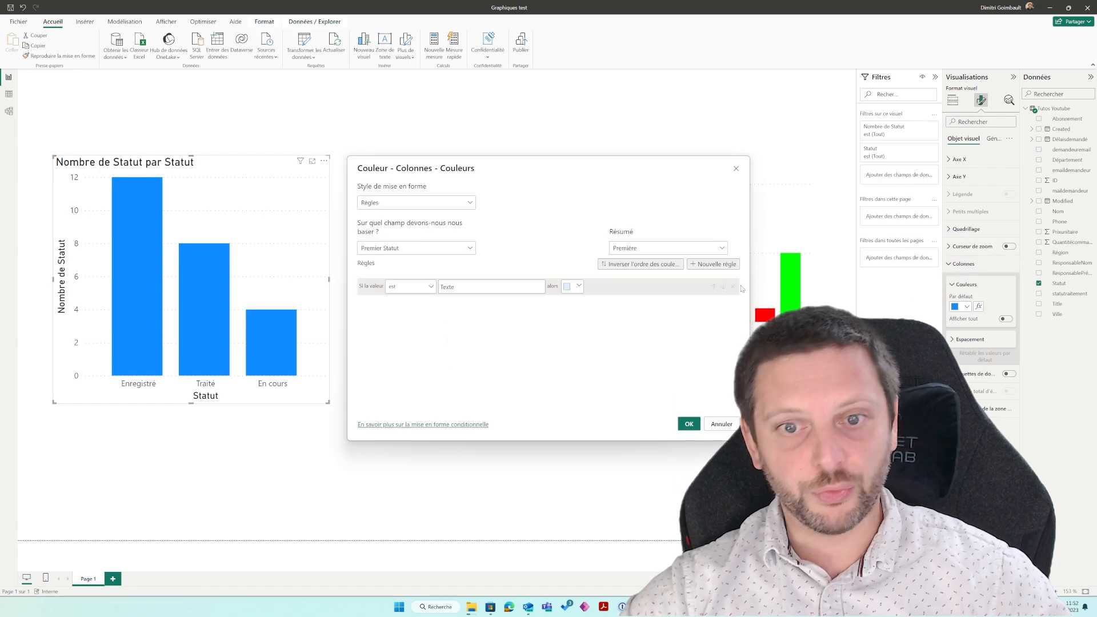
click(468, 287)
text(nre)
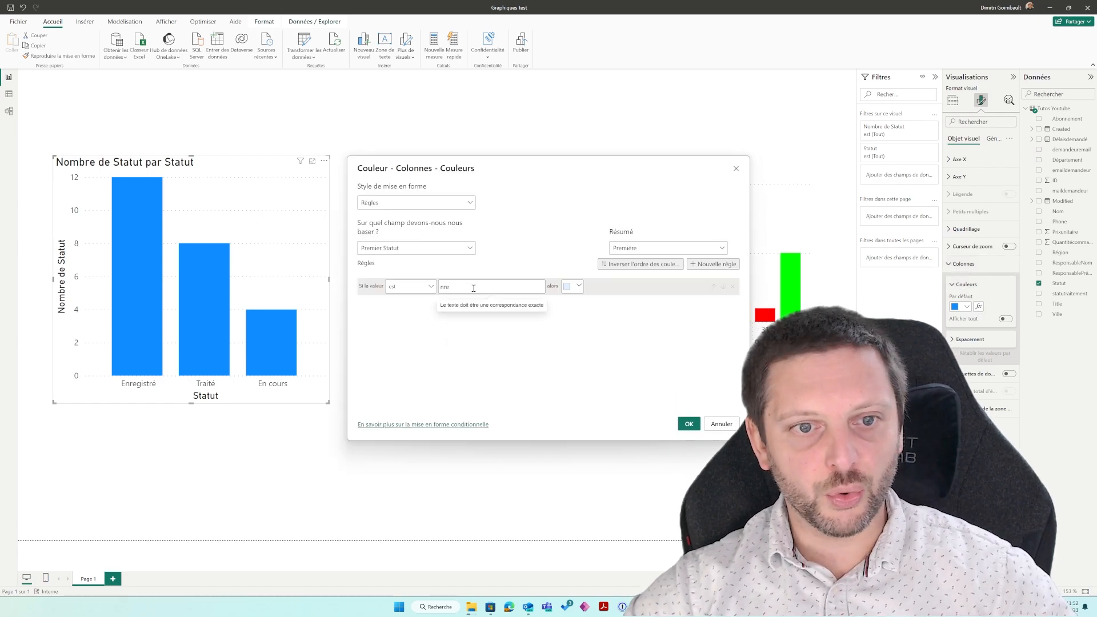
click(410, 286)
click(409, 330)
Step: Add two more colour rules and set the second to ne contient pas "s" with a light yellow colour
click(712, 264)
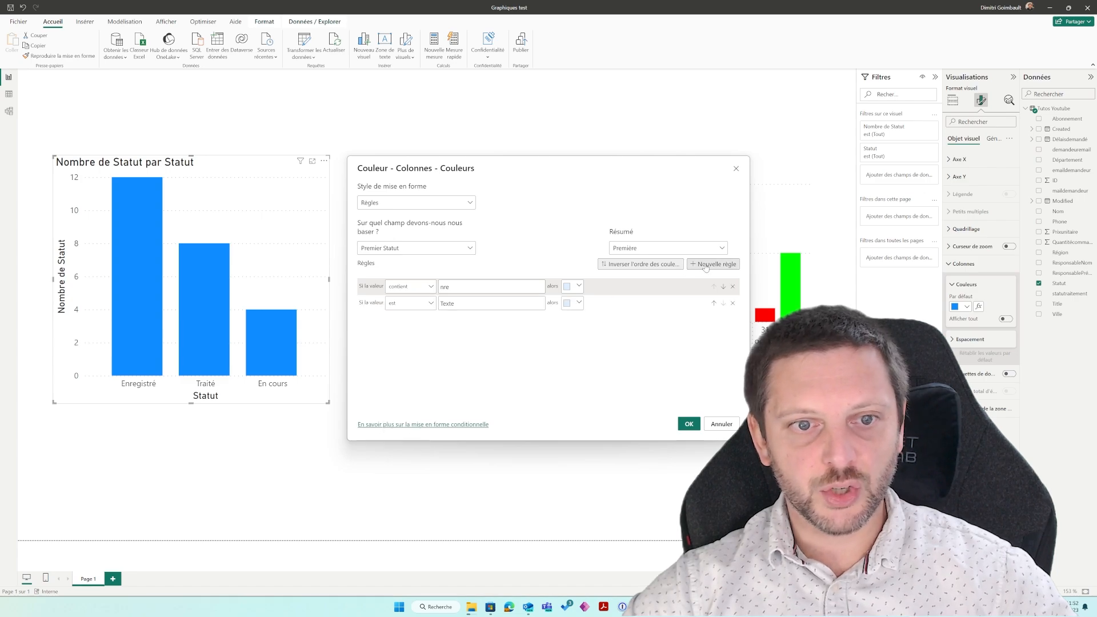
click(711, 263)
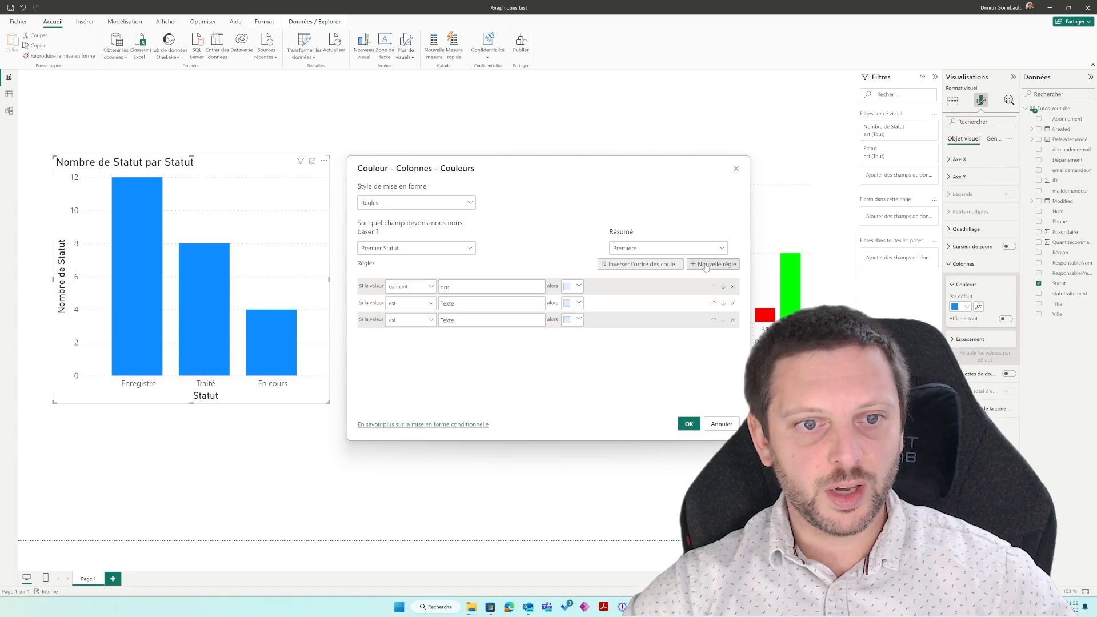
click(459, 303)
click(409, 303)
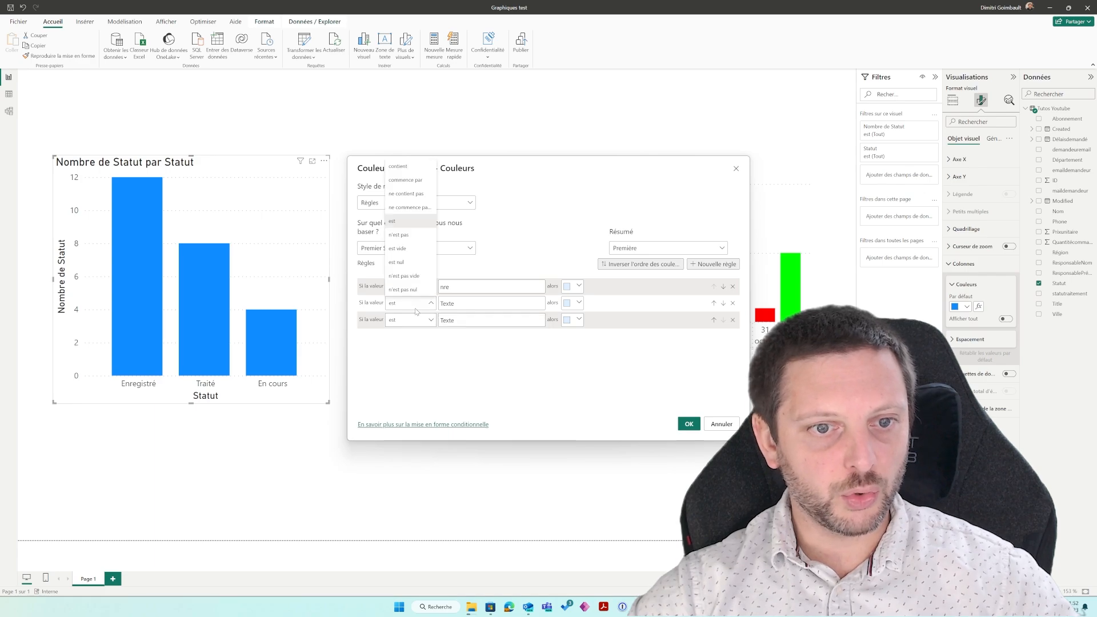
click(405, 193)
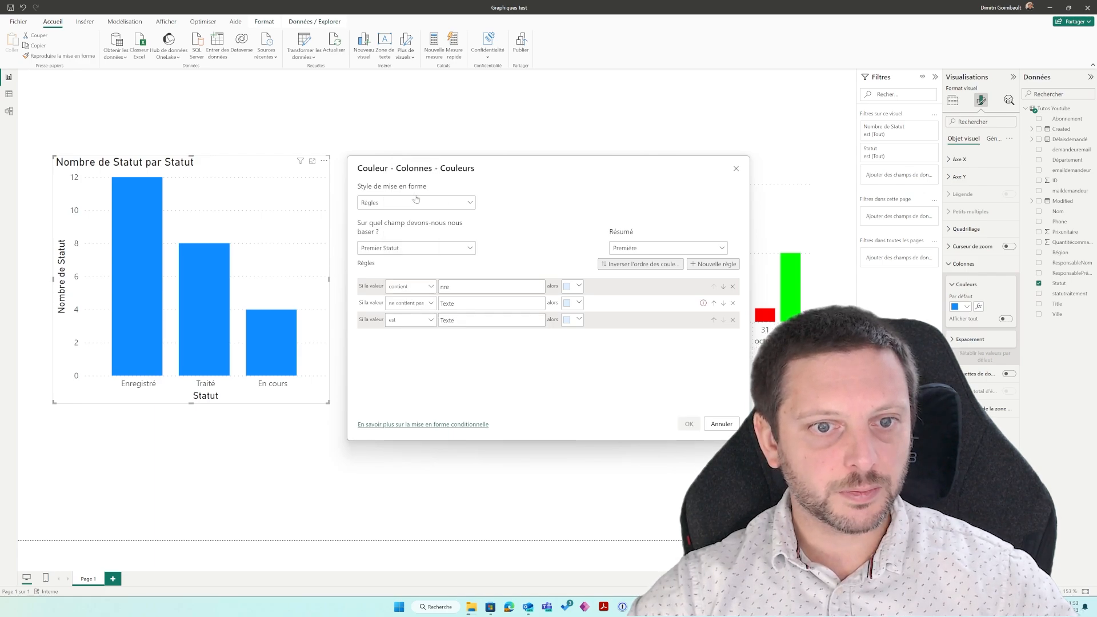
click(465, 303)
text(s)
click(578, 303)
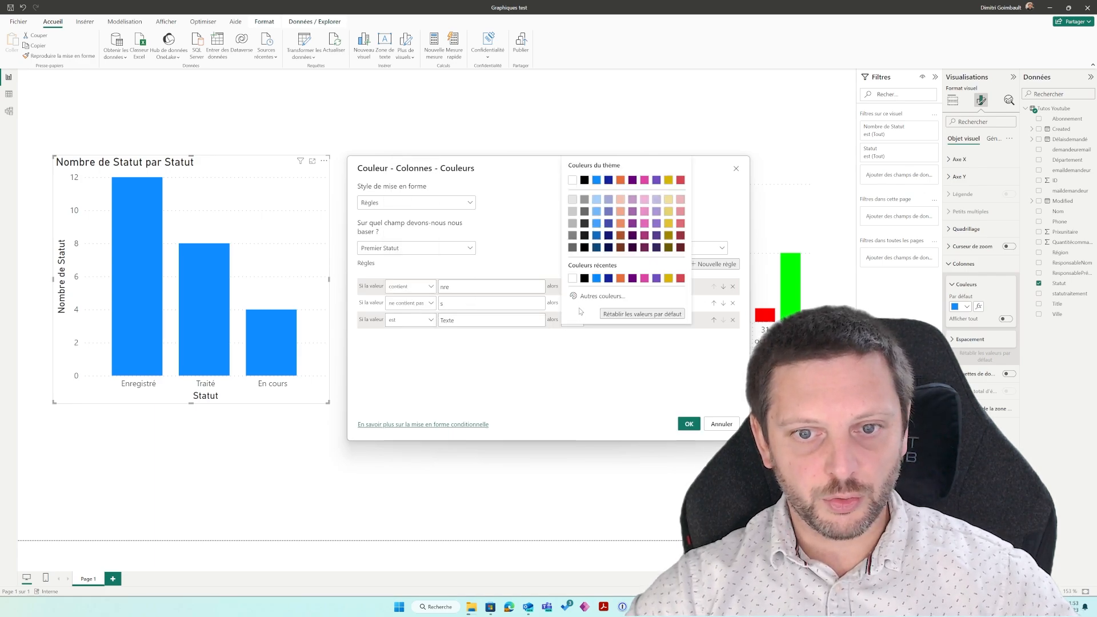
click(664, 215)
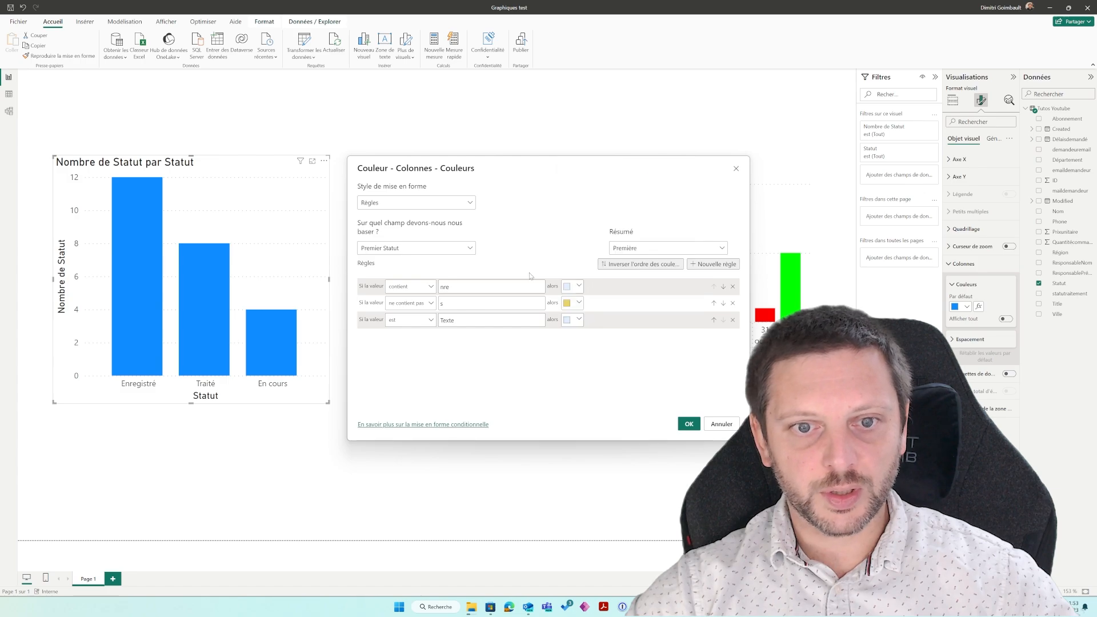
Step: Set the third colour rule to contient "our" with a light red theme colour
click(407, 323)
click(416, 185)
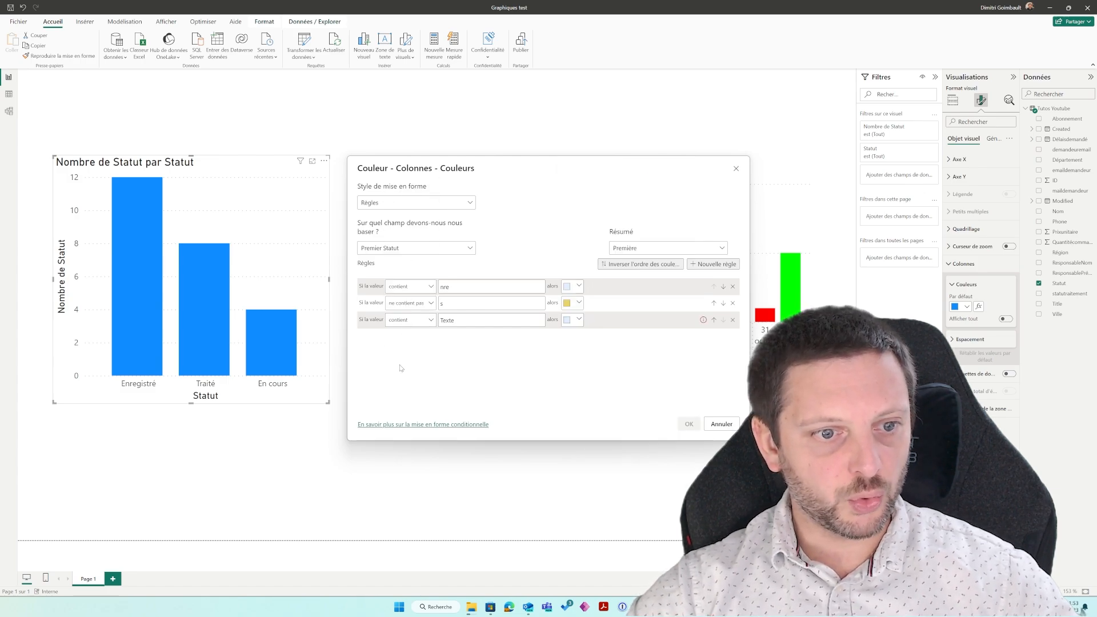
click(465, 320)
text(our)
click(572, 320)
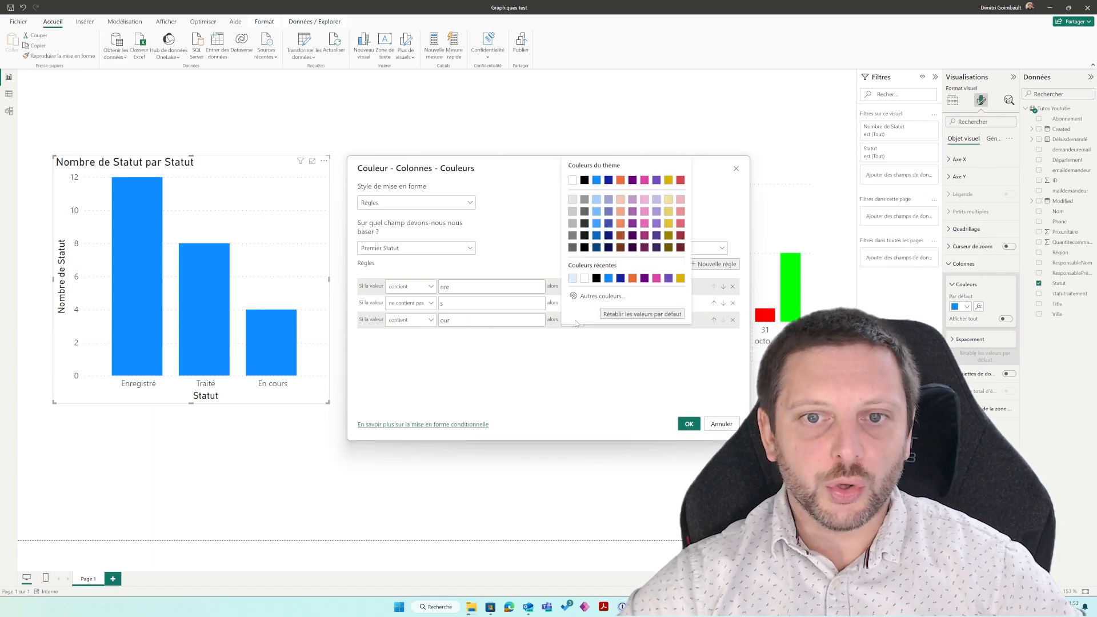
click(680, 199)
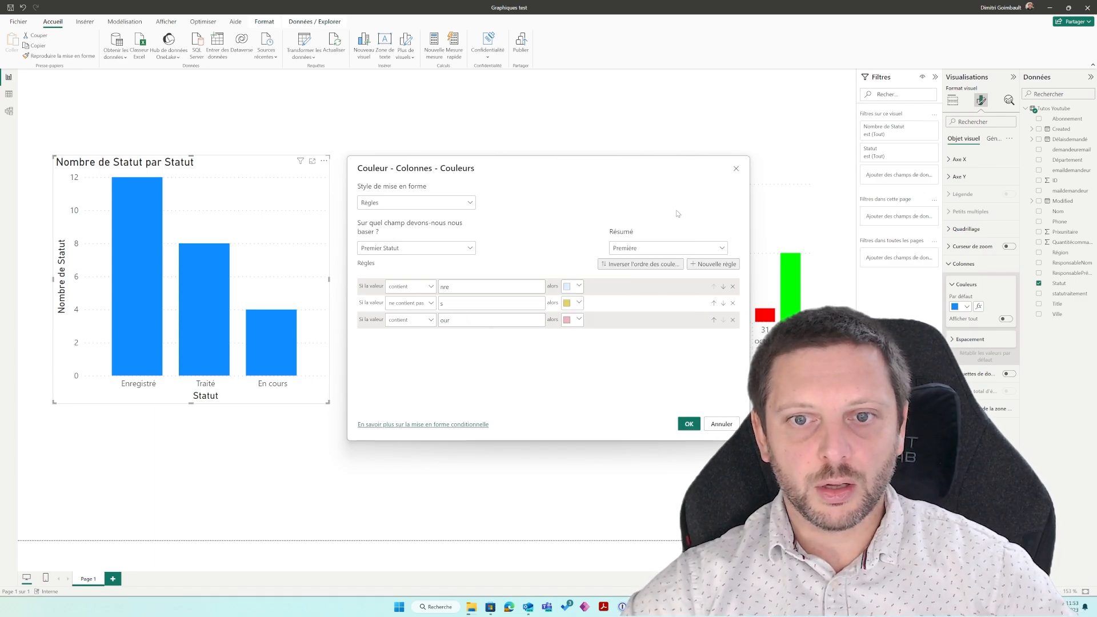
Step: Give the "nre" rule a dark yellow theme colour and apply the three rules
click(571, 288)
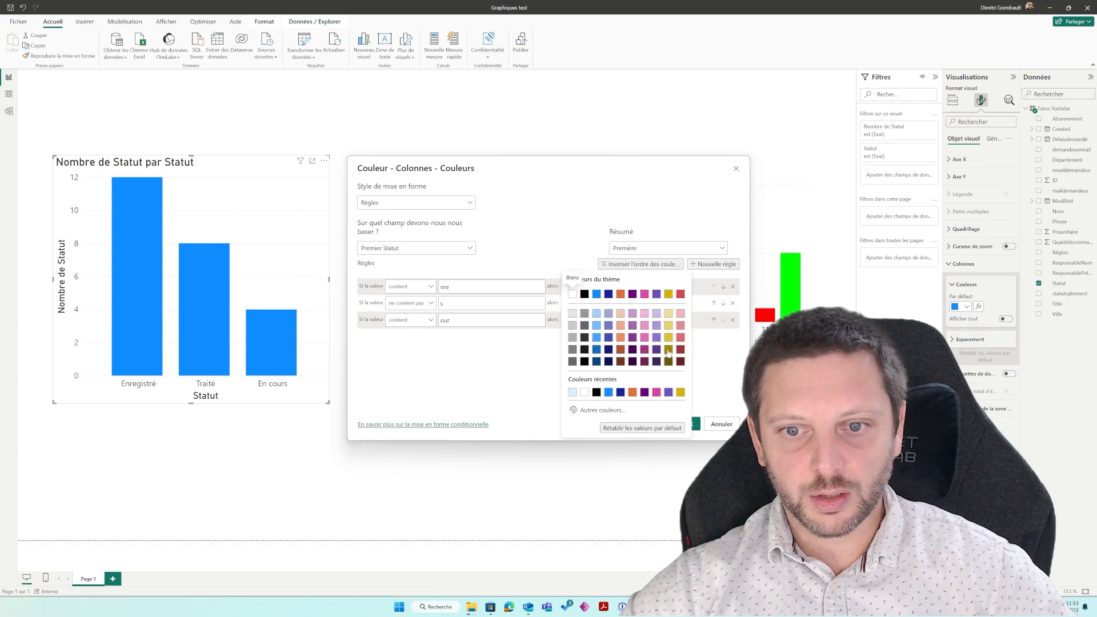
click(669, 353)
click(689, 423)
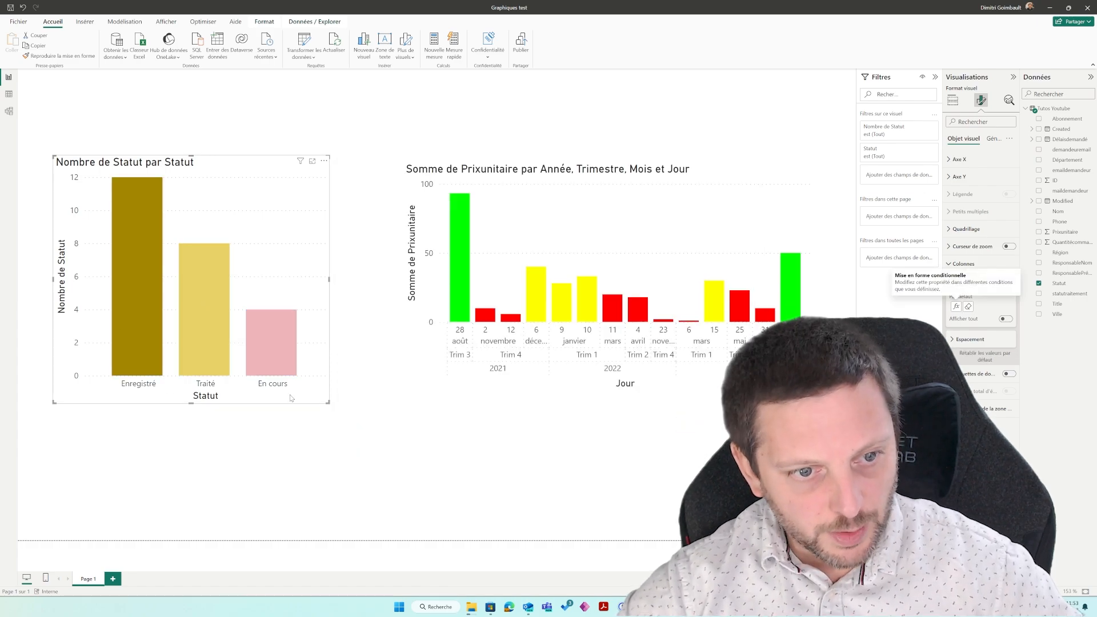
Step: Move the ne contient pas "s" rule above the "nre" rule and apply the new order
click(955, 307)
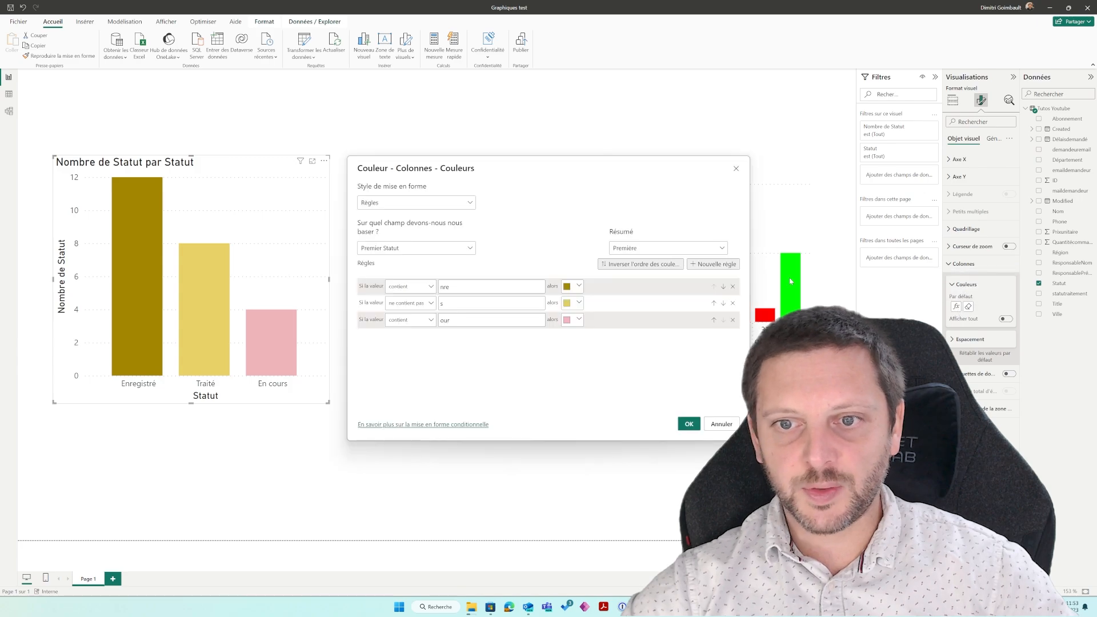
click(713, 303)
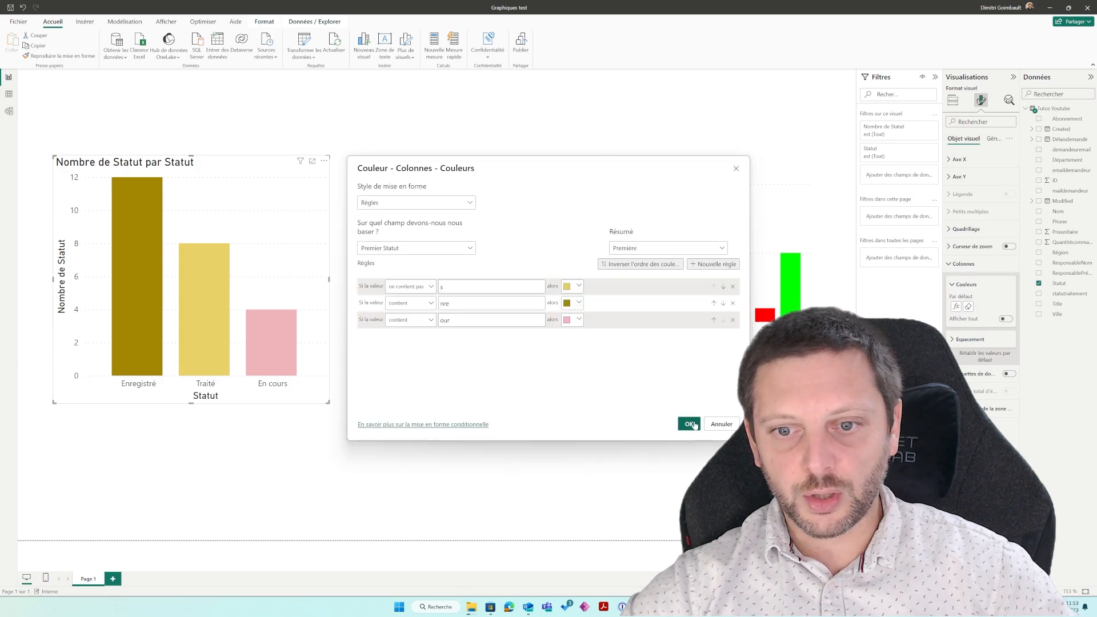
click(689, 424)
Step: Change the "s" rule's condition to contient, place it first in the rule order and apply the rules
click(956, 307)
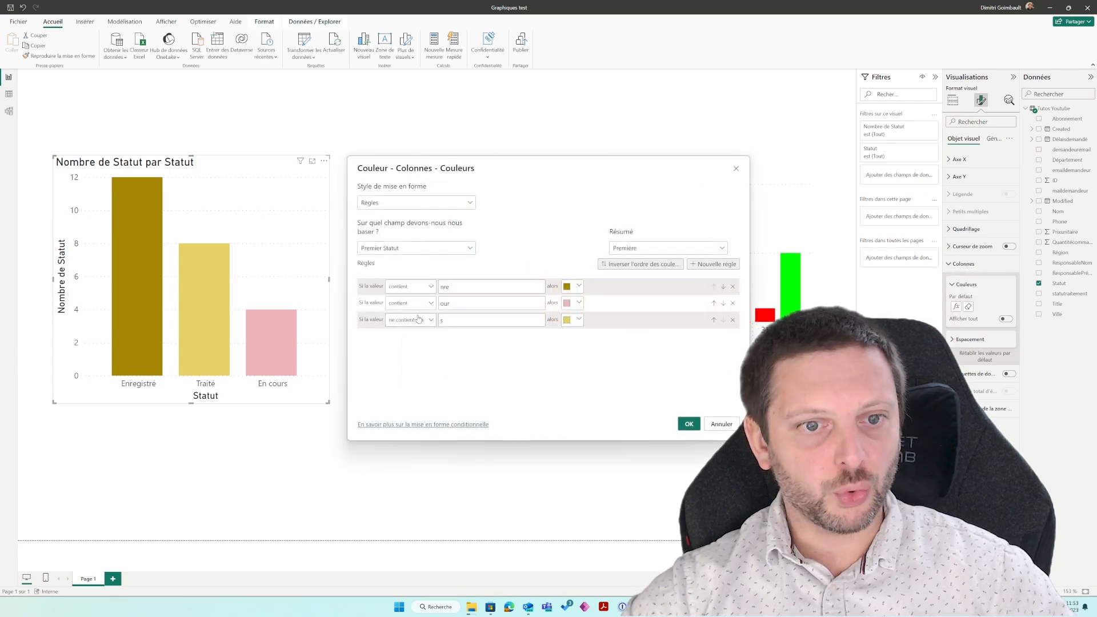
click(419, 319)
click(405, 198)
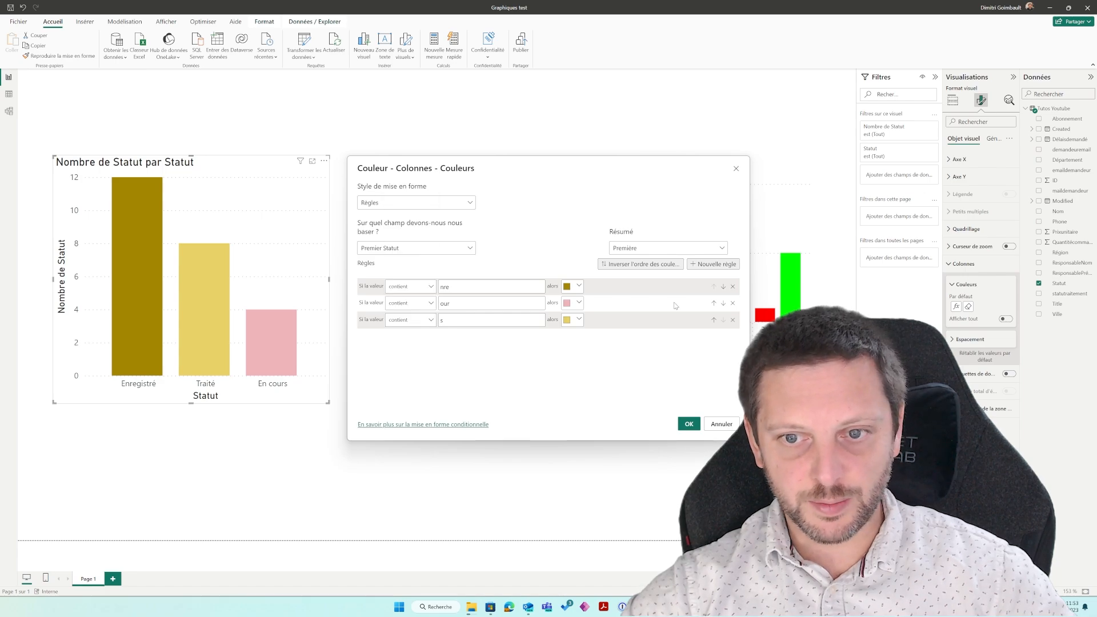
click(714, 304)
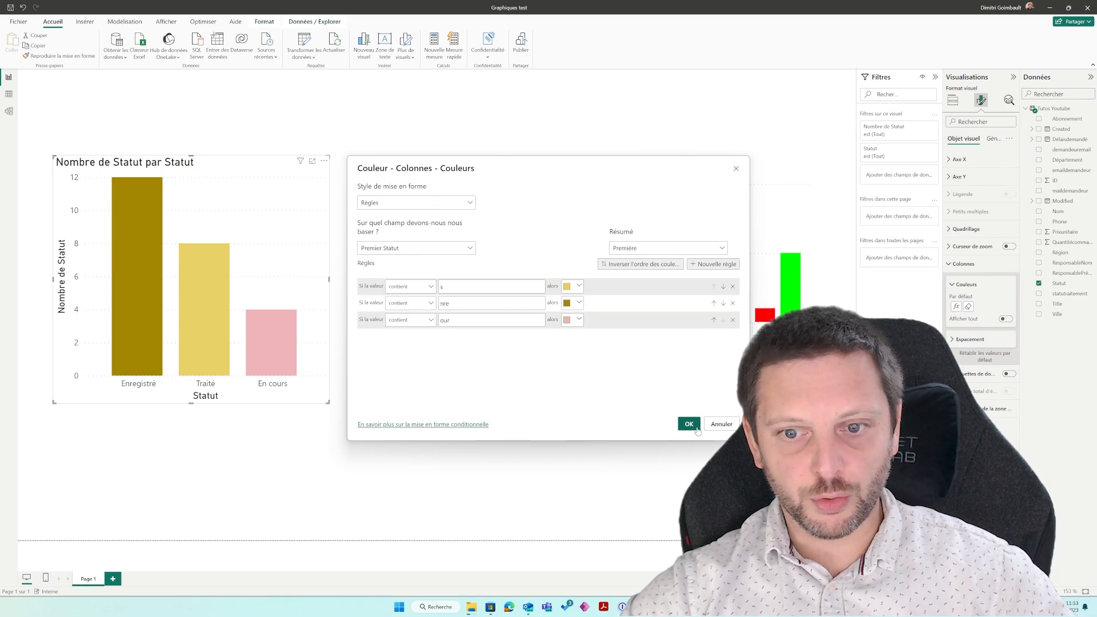
click(689, 426)
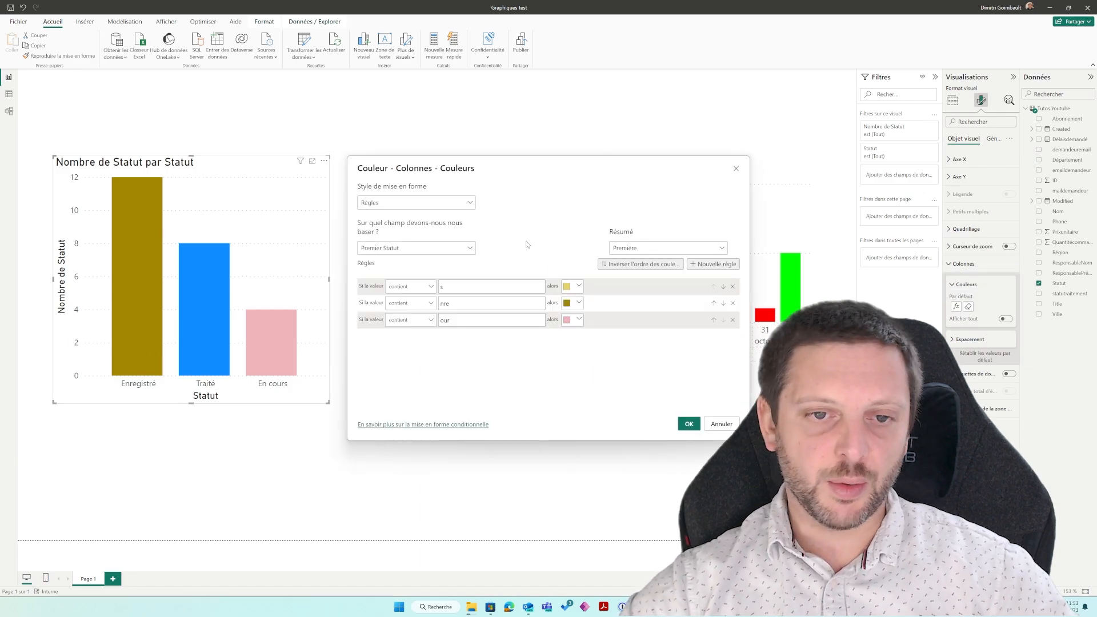
click(731, 427)
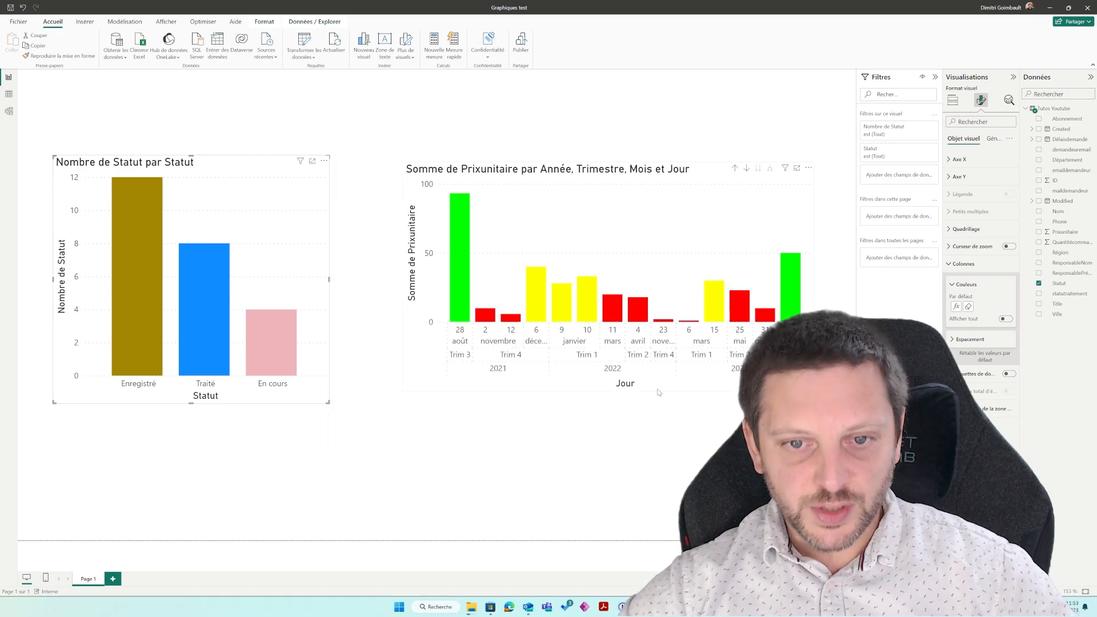